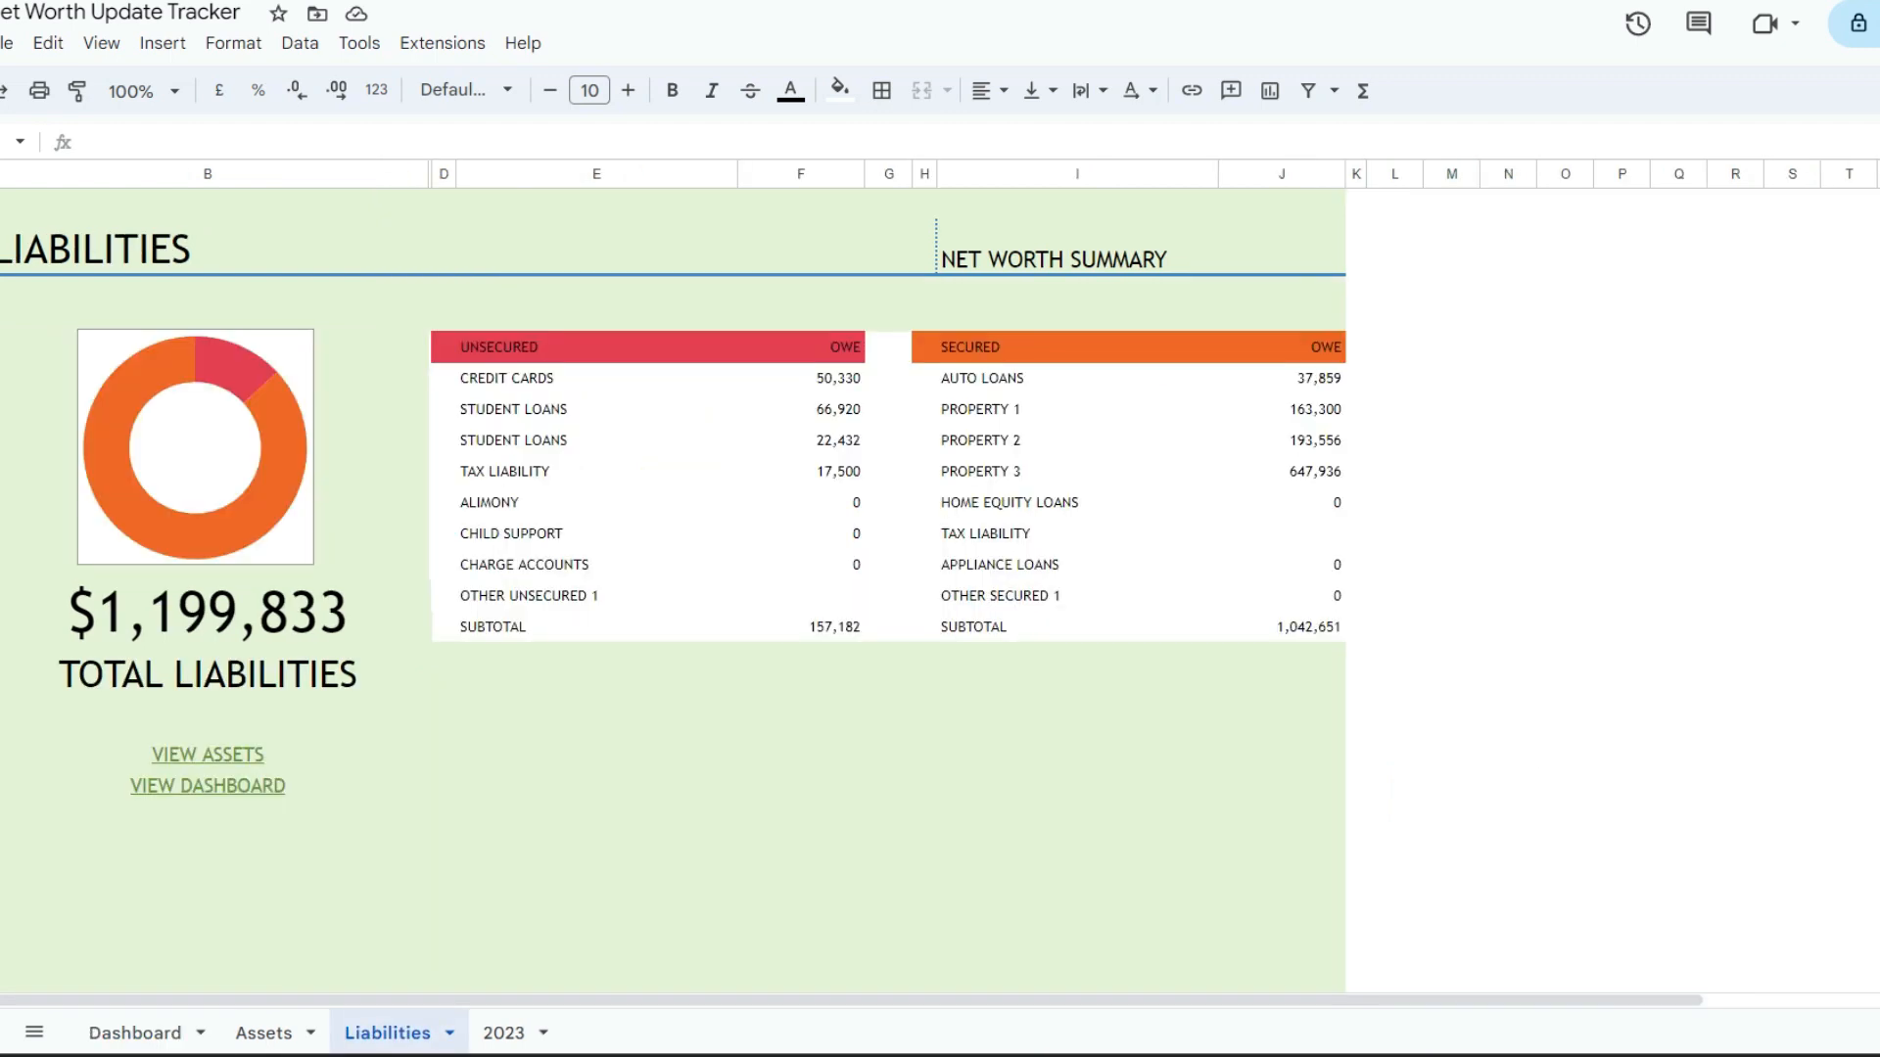
Step: Open the 2023 sheet, go to its Liabilities section and select the Credit Cards row under Unsecured
left_click(519, 1032)
scroll(1301, 769, "up", 10)
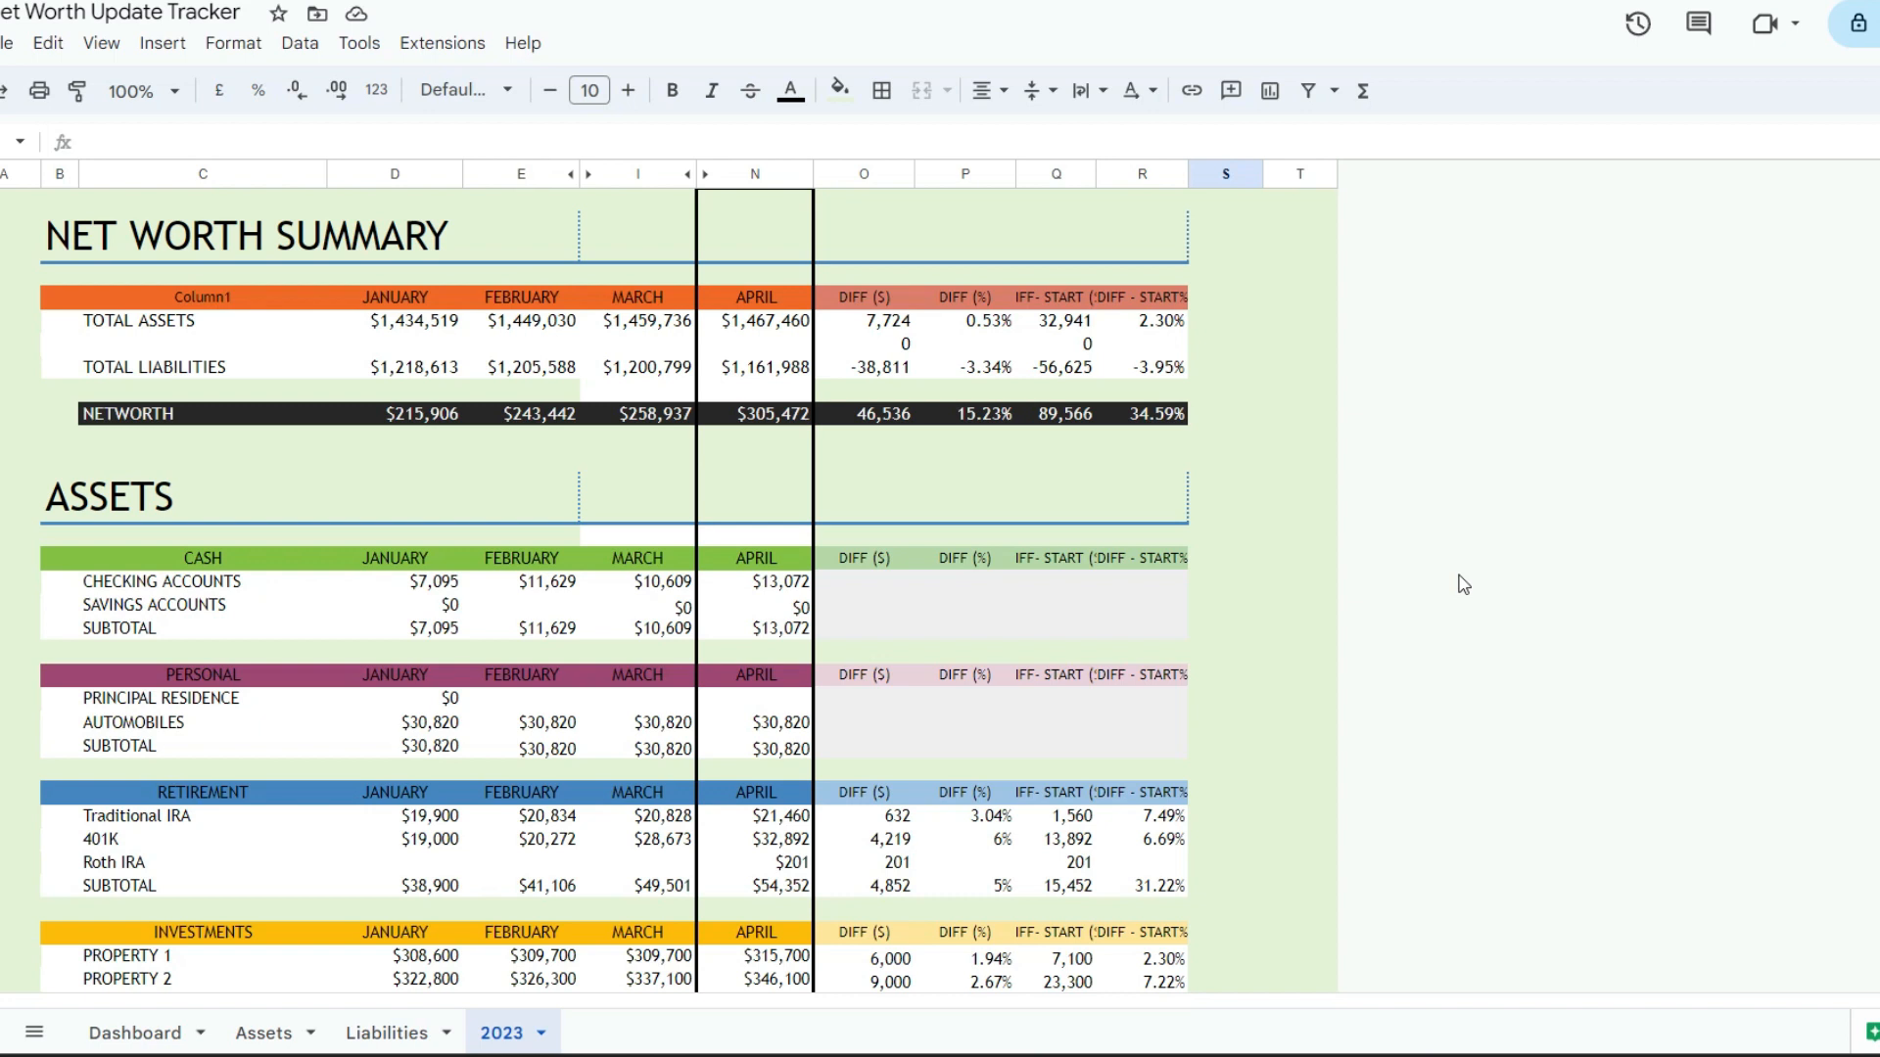
scroll(1463, 585, "down", 9)
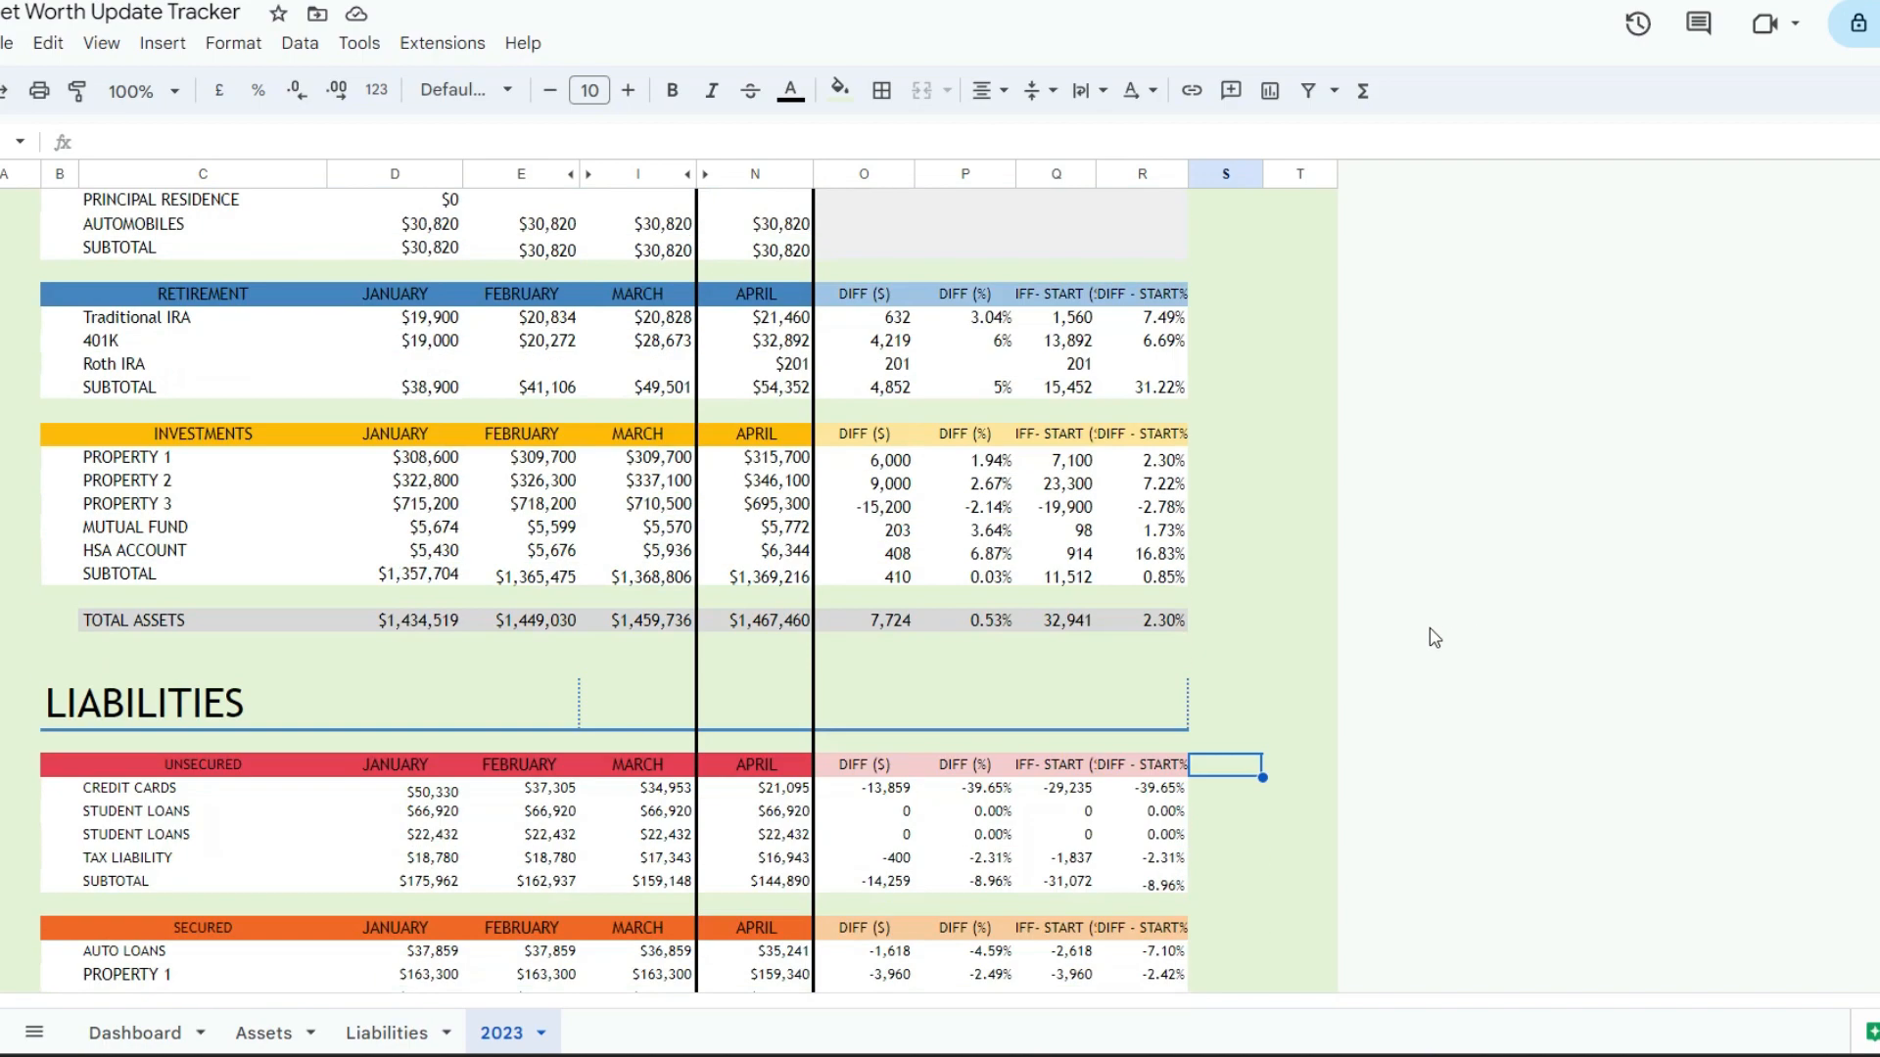
scroll(1420, 631, "down", 1)
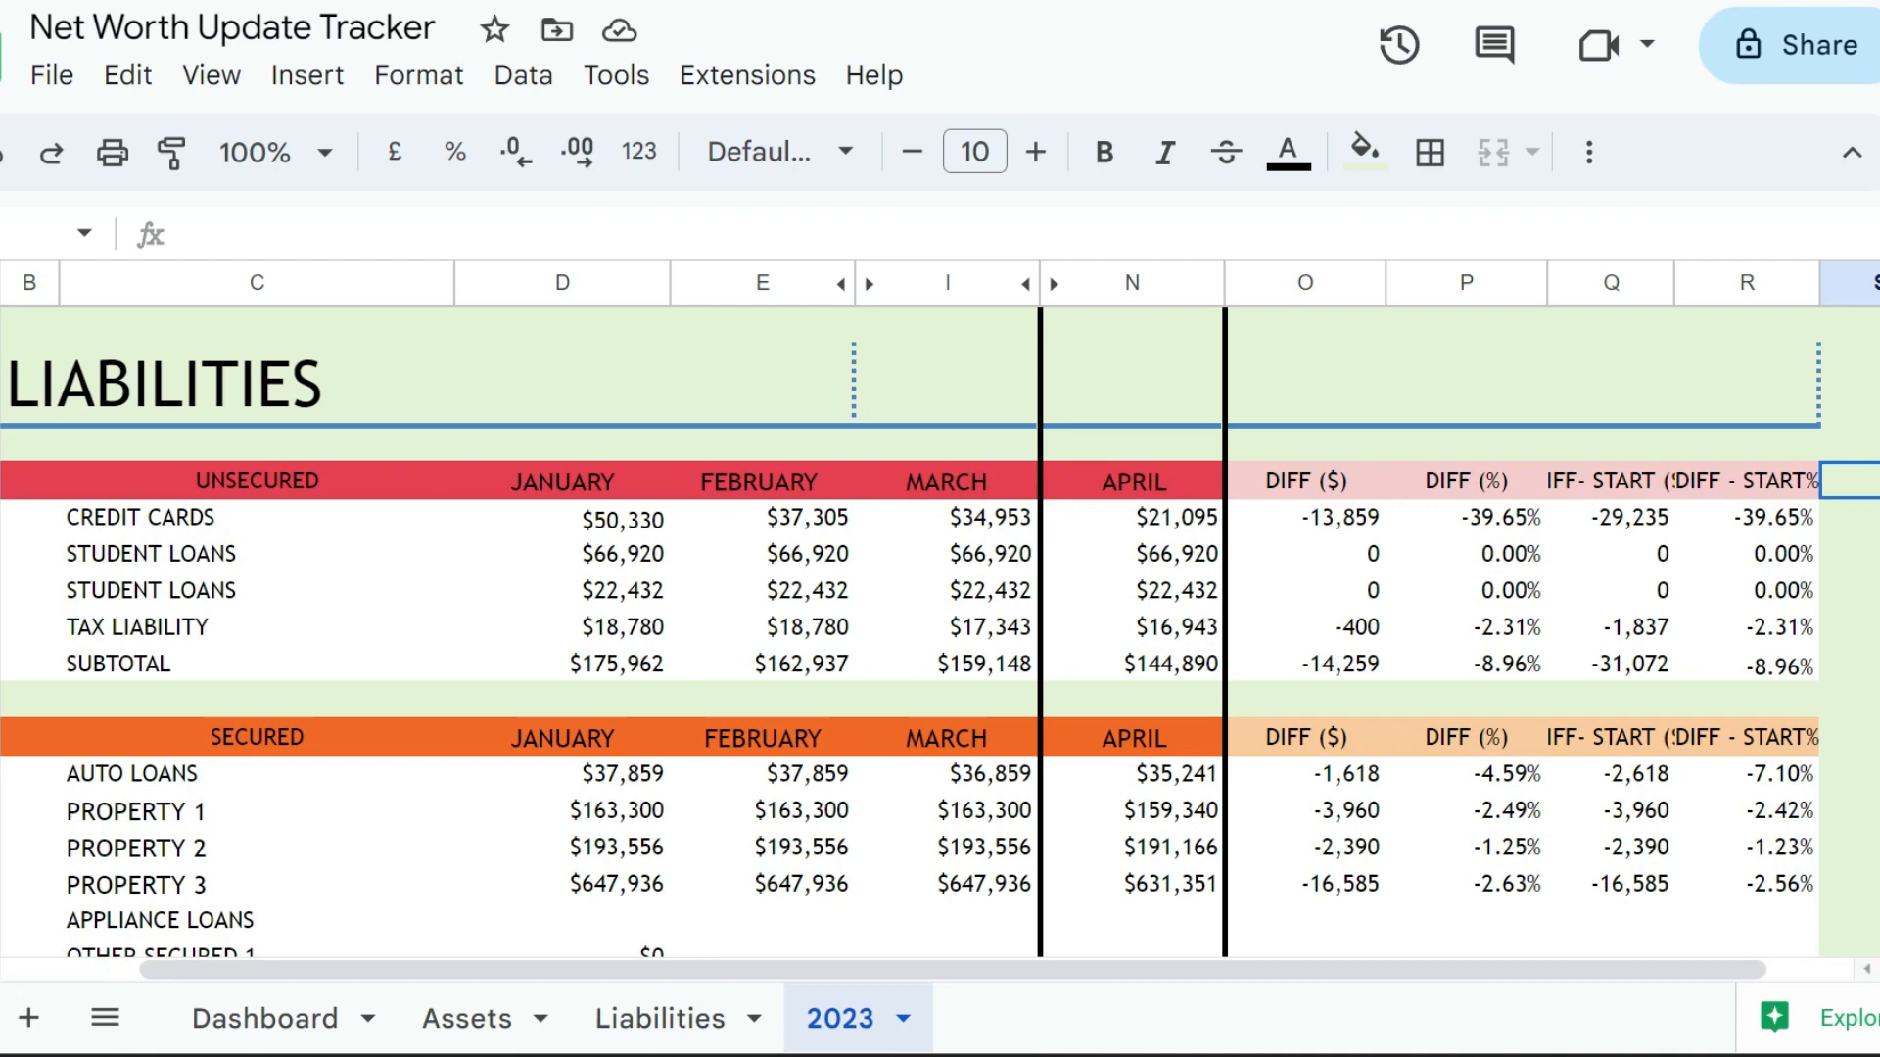
left_click(2, 516)
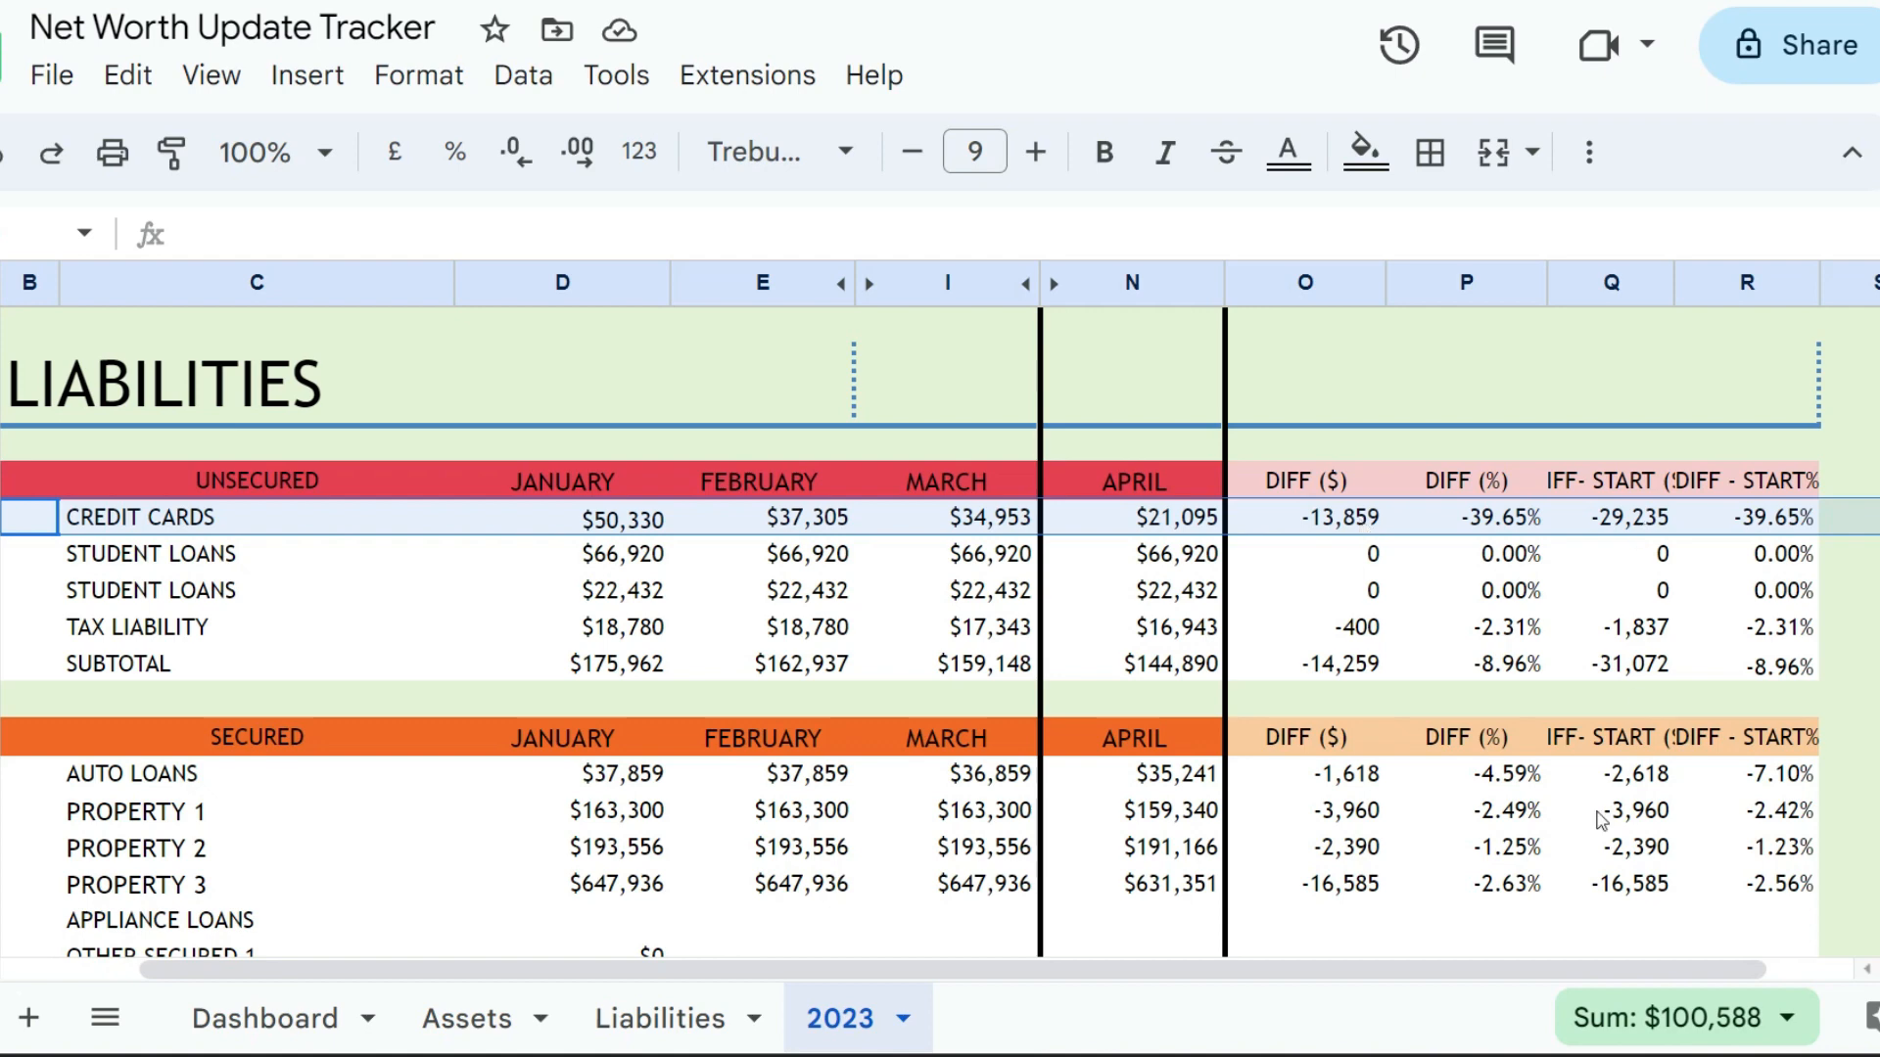
Step: Change the Credit Cards Diff - Start % formula to =N55/D55-1 and fill it down through the Tax Liability row
left_click(1770, 524)
double_click(1770, 524)
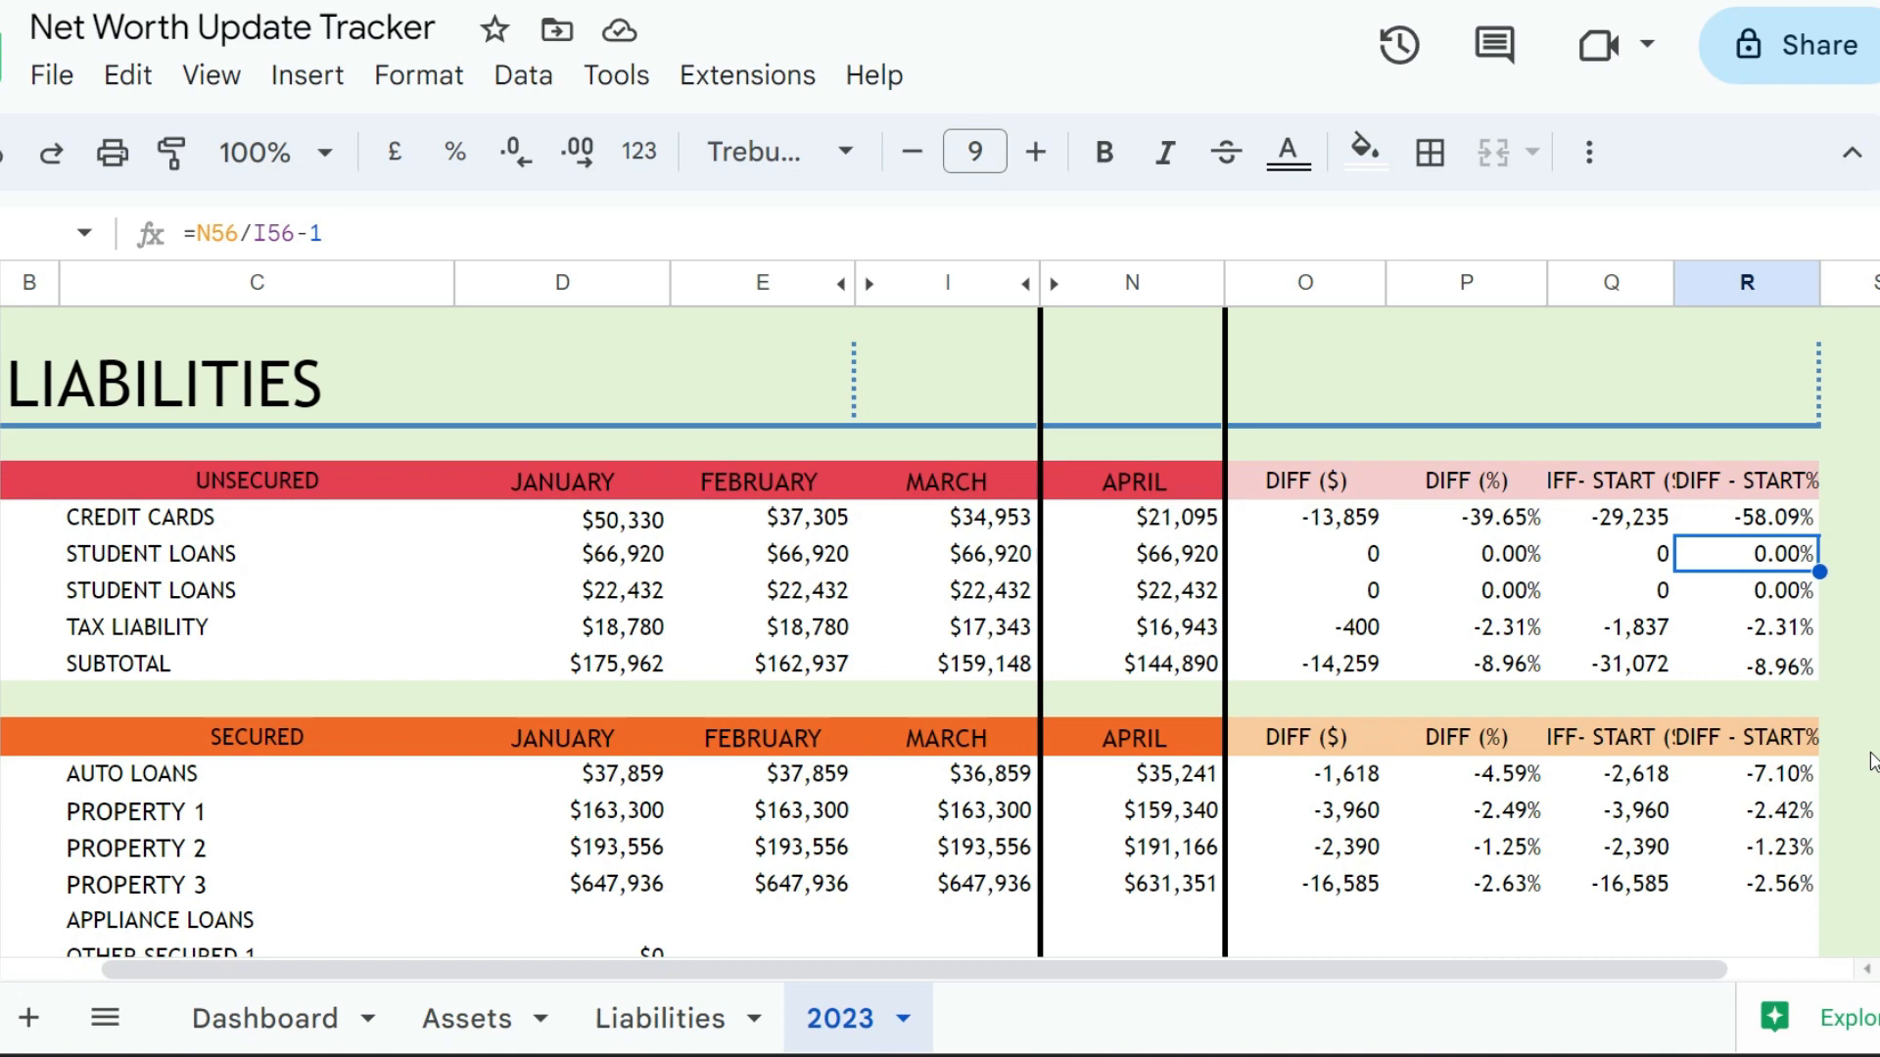
left_click(1806, 527)
left_click_drag(1817, 532, 1807, 631)
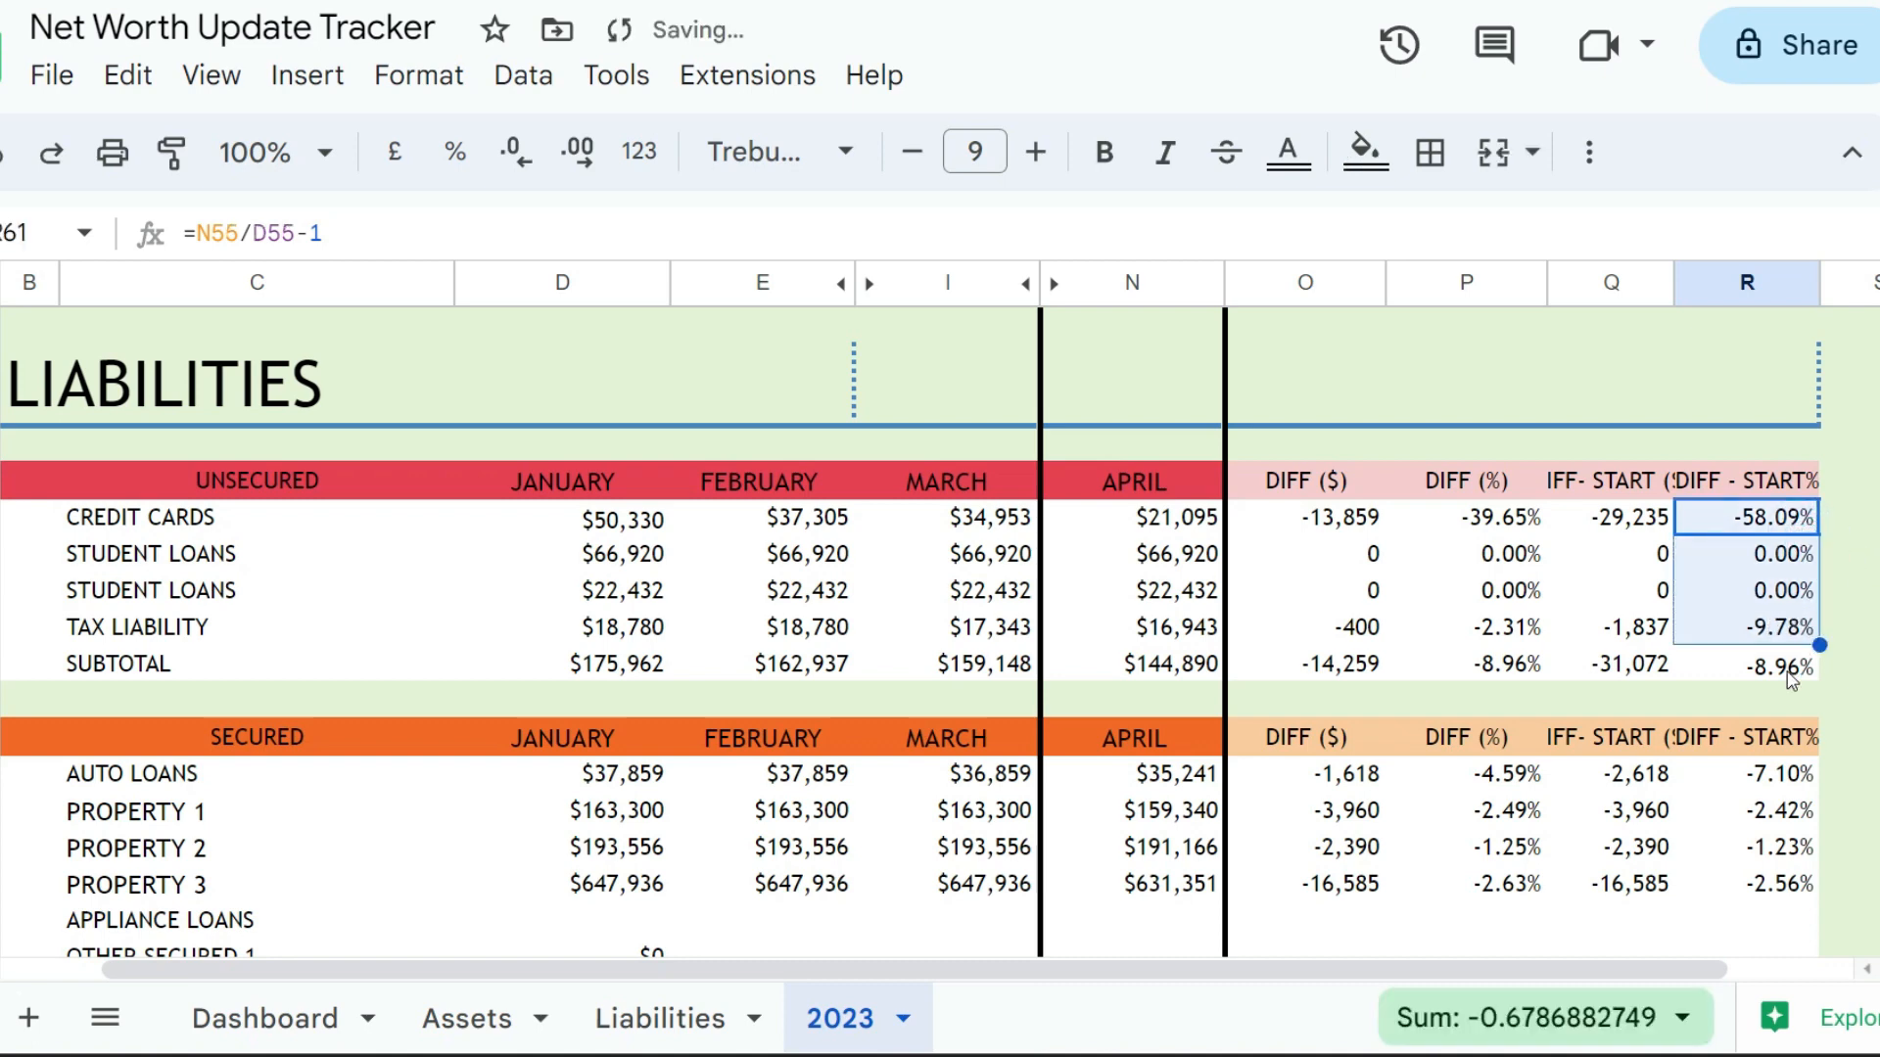
Step: Check the unsecured Subtotal's Diff - Start % formula and replace it by filling down the Tax Liability formula
double_click(1788, 666)
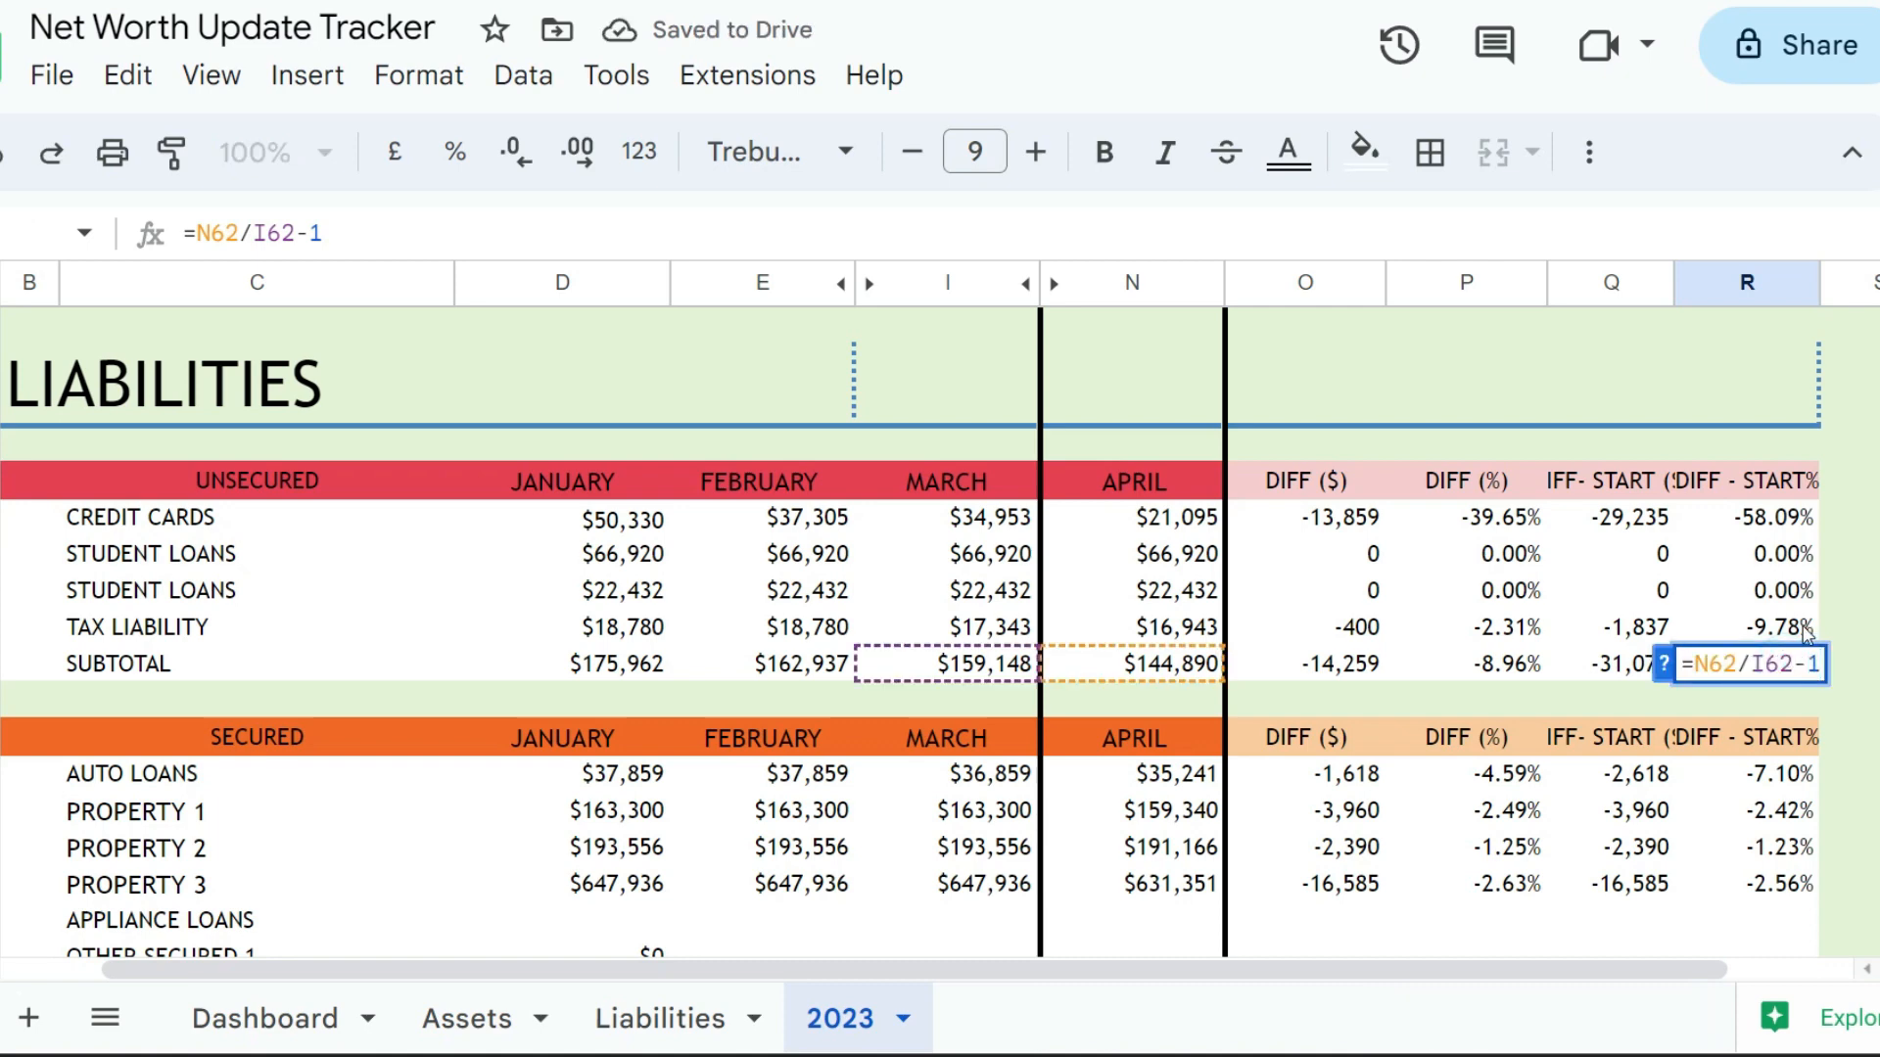
left_click(1803, 628)
left_click_drag(1809, 634, 1816, 673)
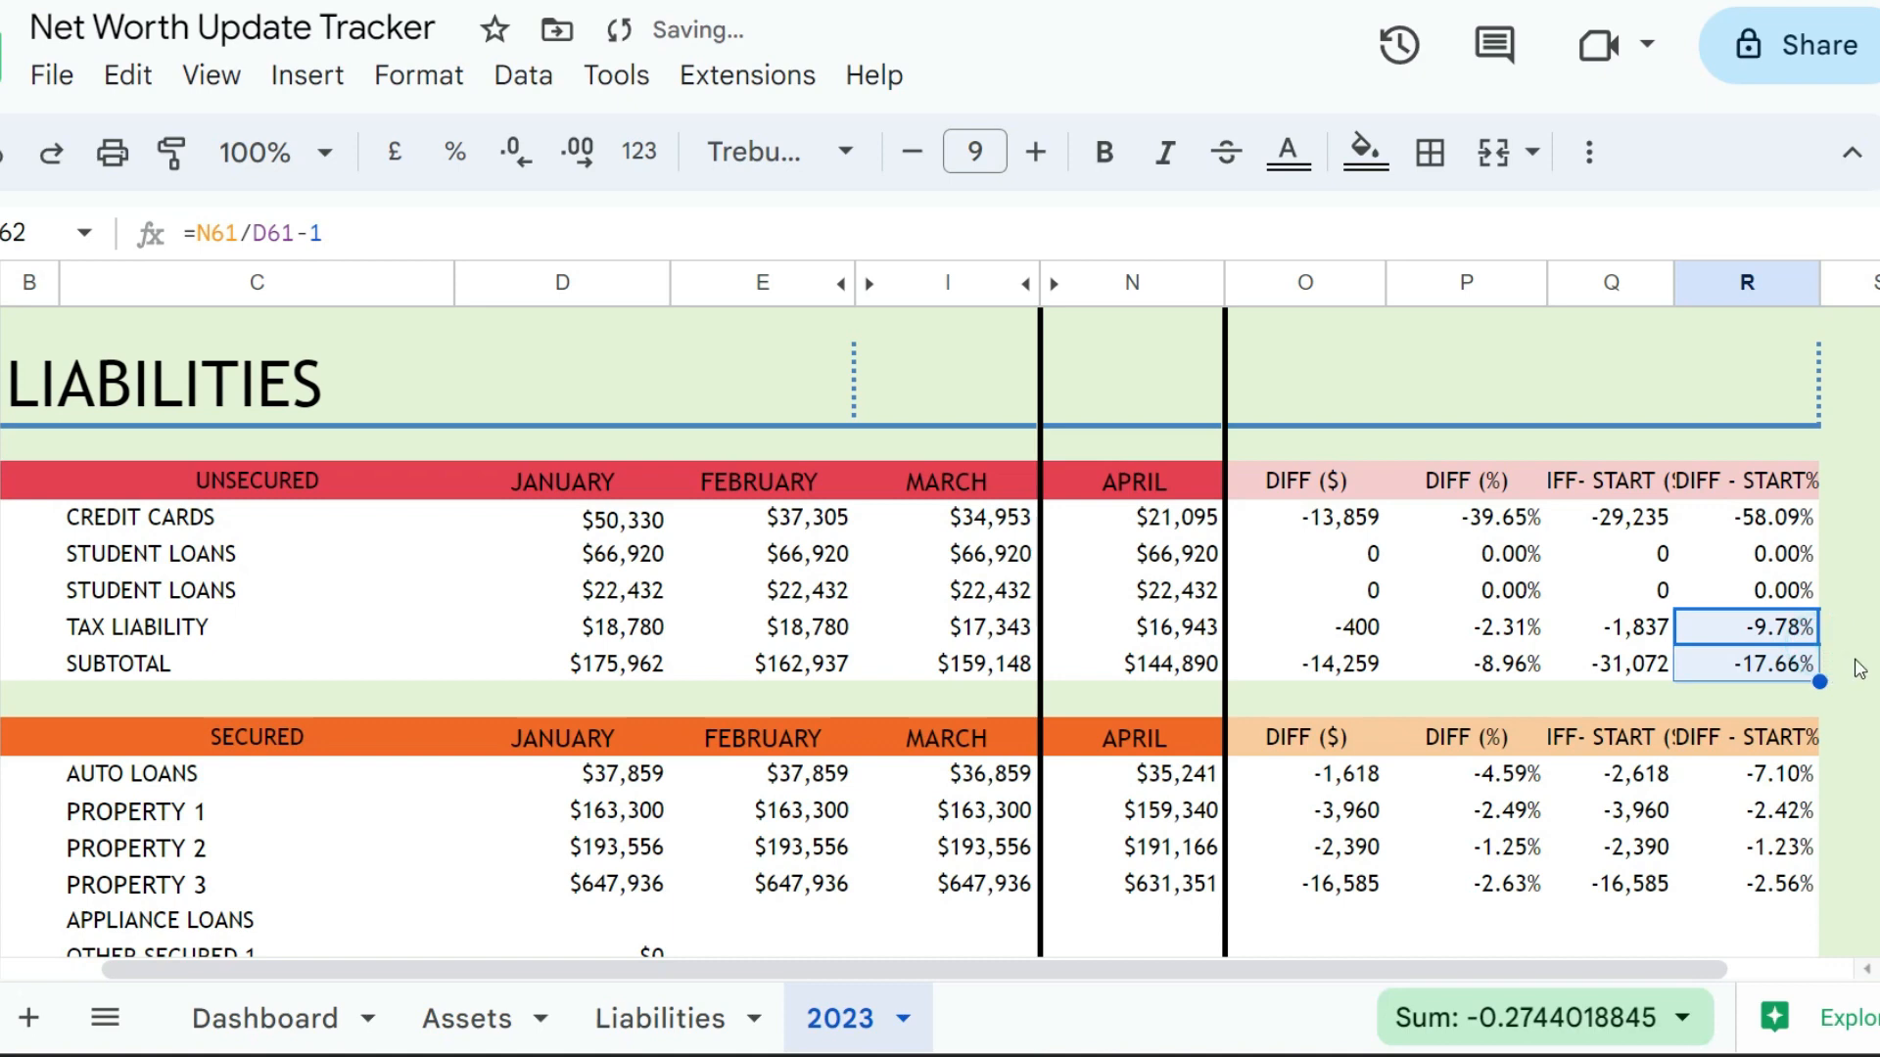
Step: Check the first Student Loans row's Diff - Start % formula, then review the unsecured Tax Liability and Subtotal rows
left_click(1723, 553)
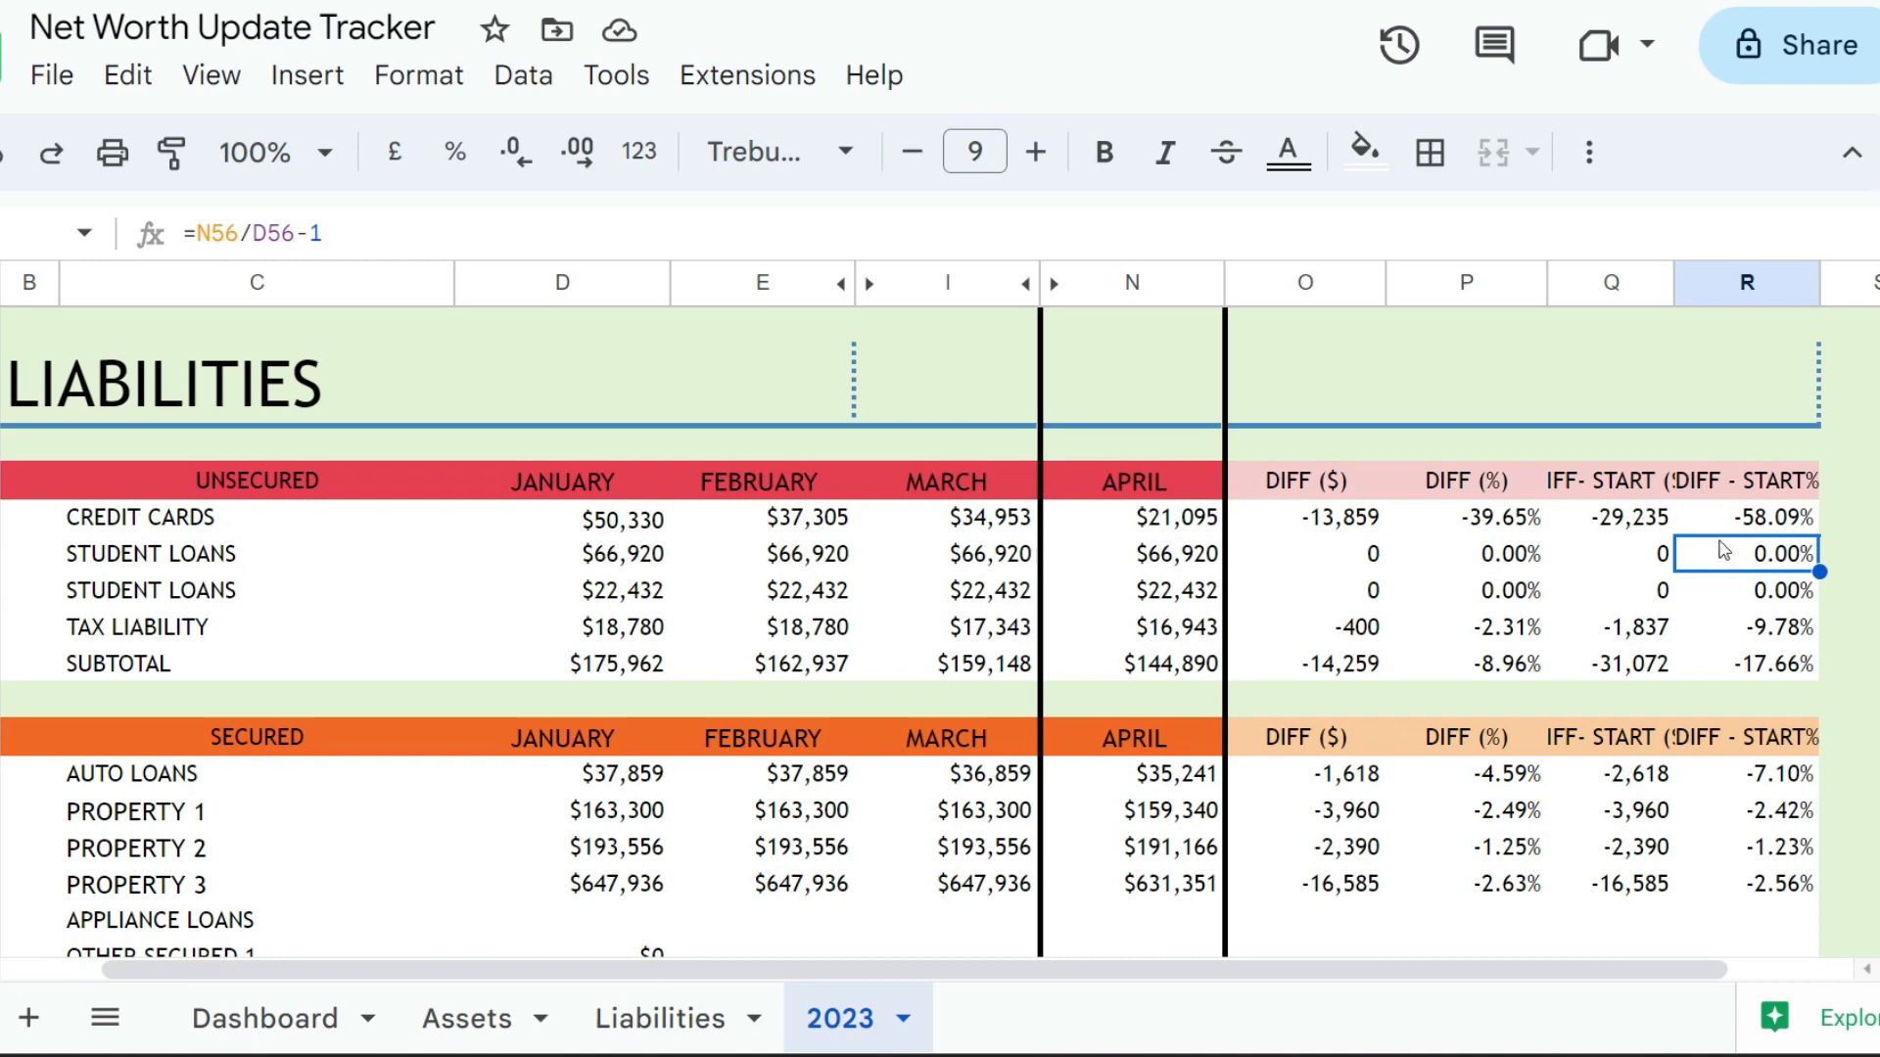
left_click(2, 627)
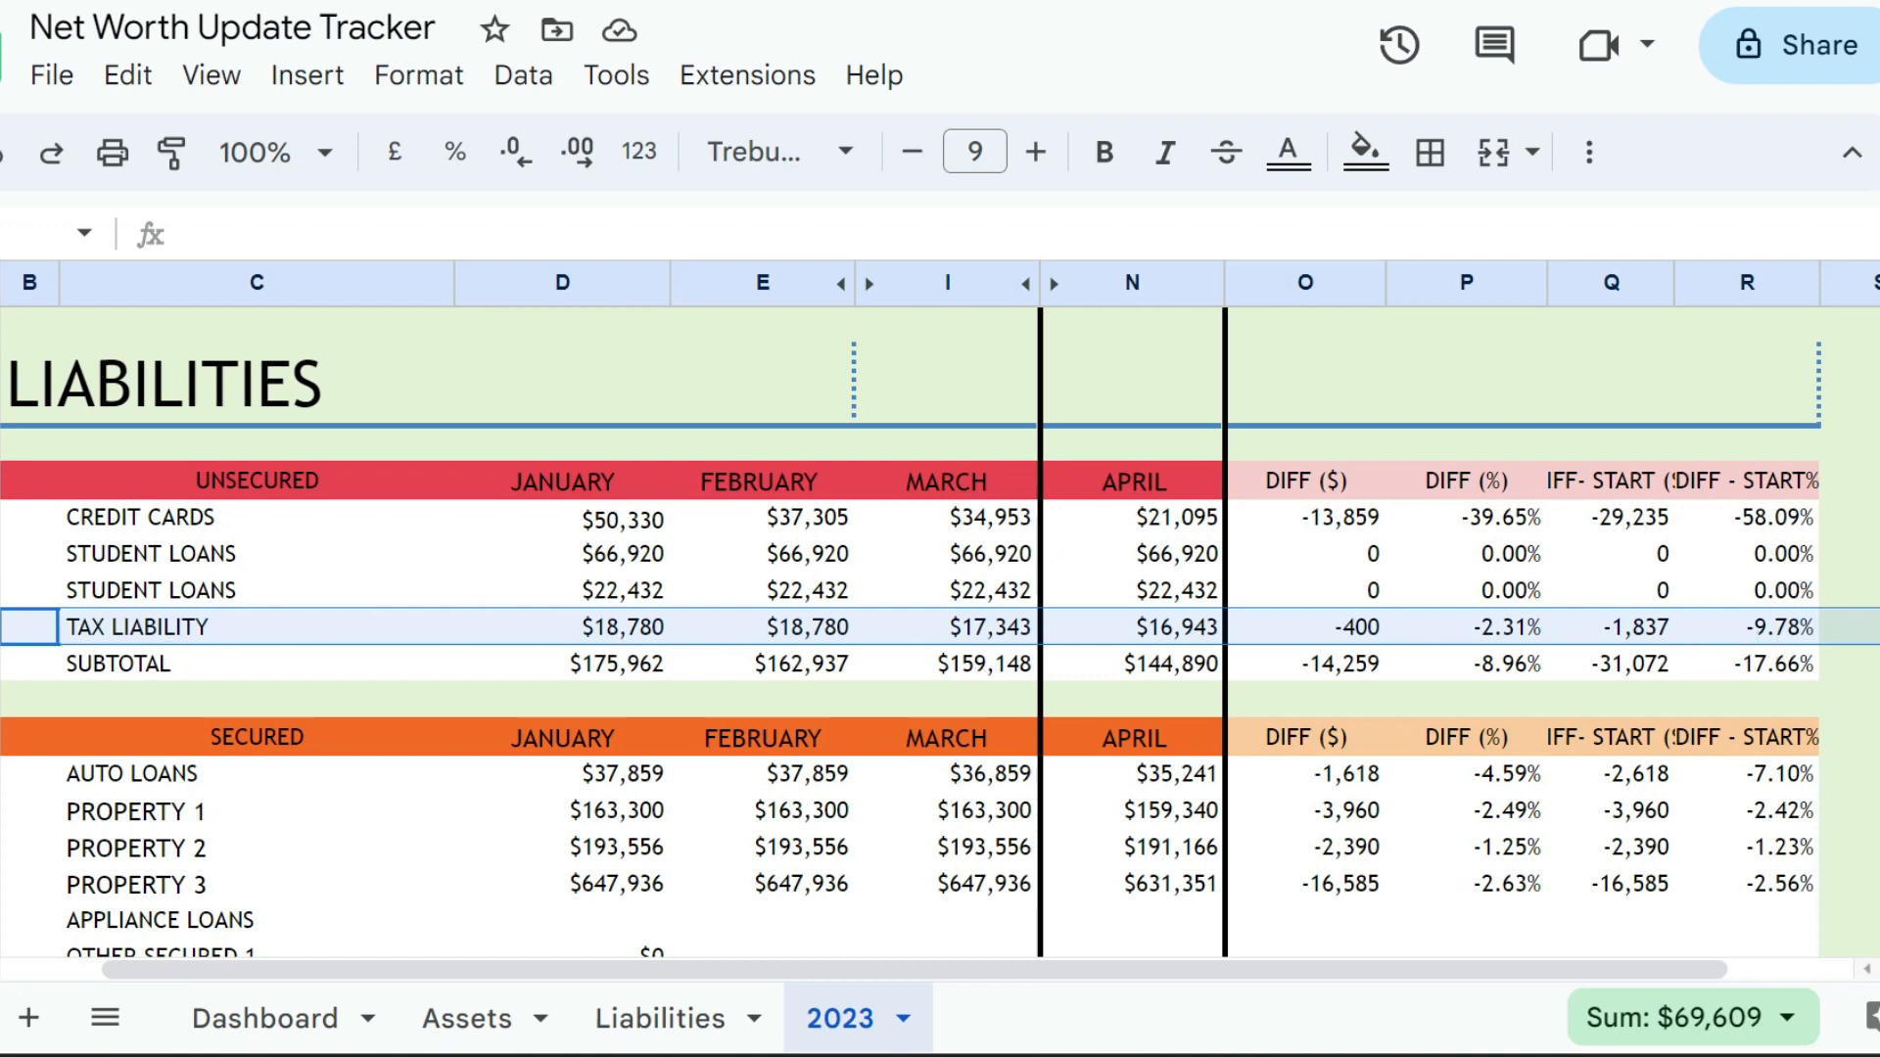
left_click(2, 664)
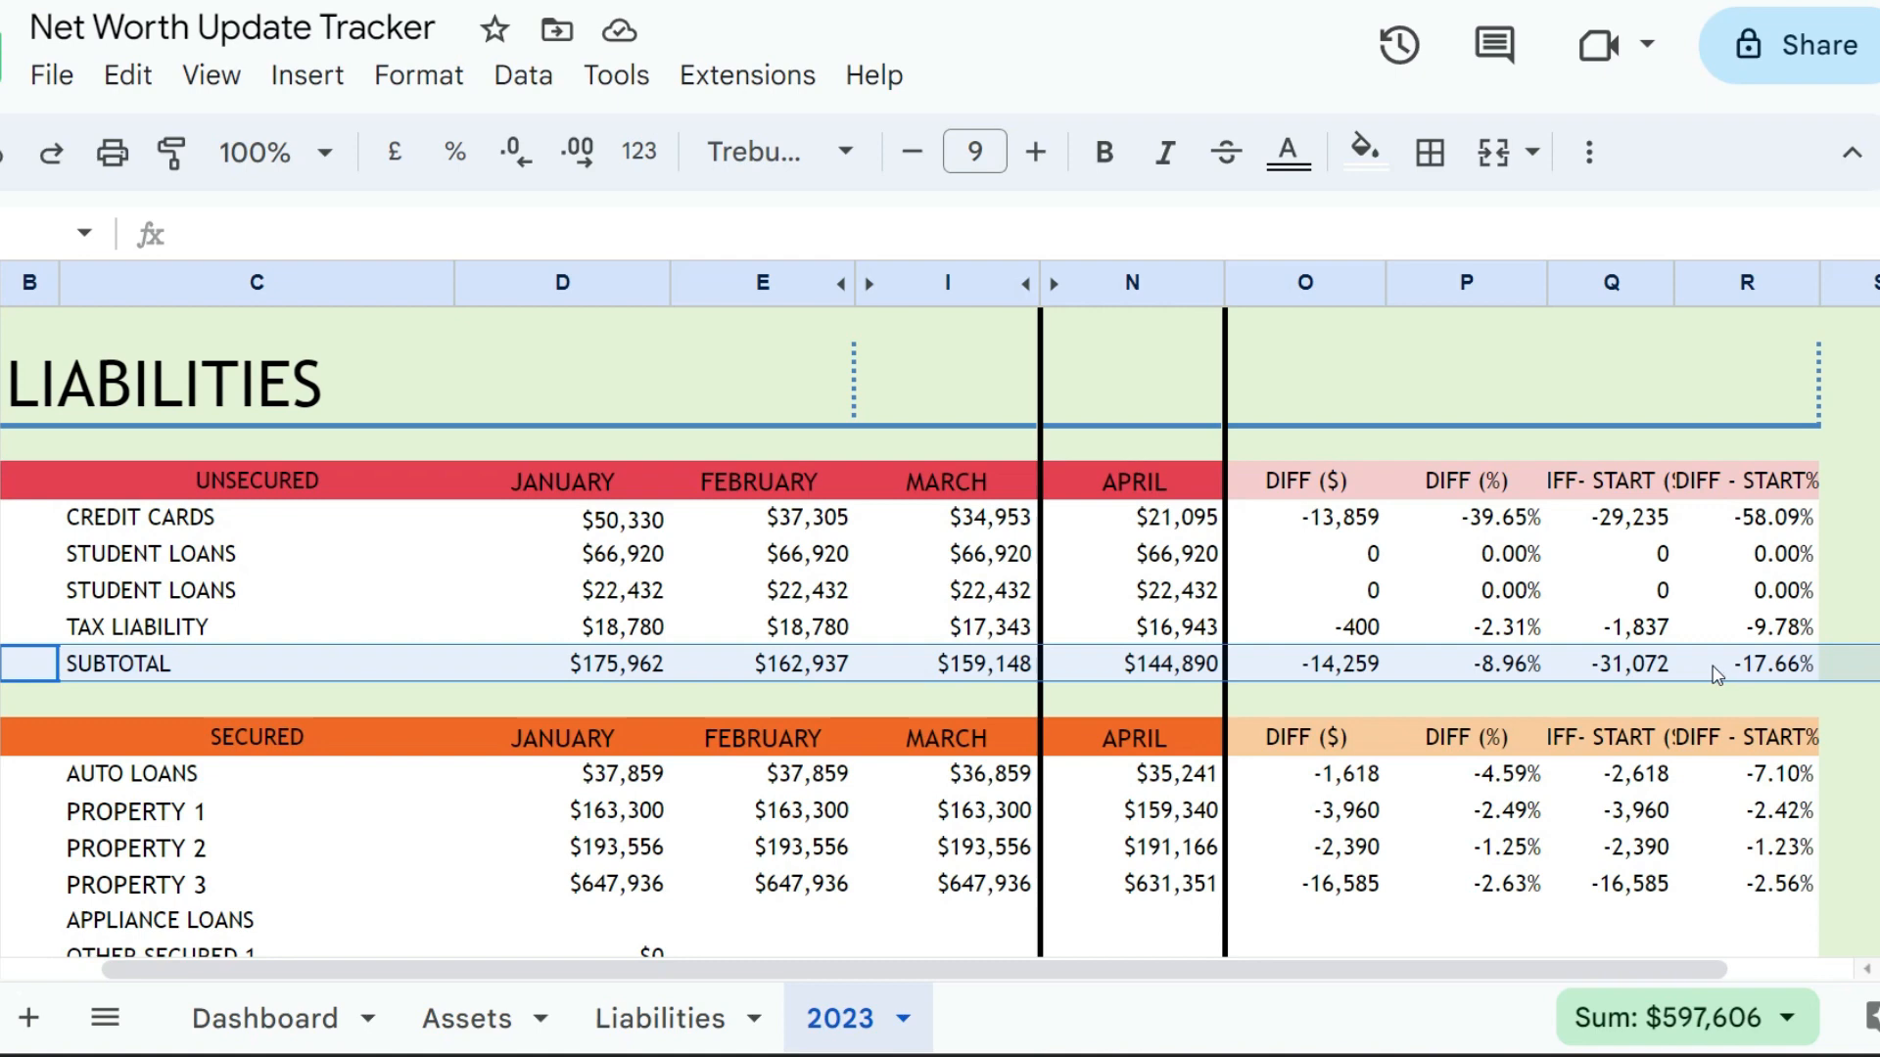
Step: Review the Auto Loans row under Secured and inspect its Diff ($) and Diff - Start ($) formulas
scroll(1709, 695, "down", 1)
scroll(1699, 712, "down", 1)
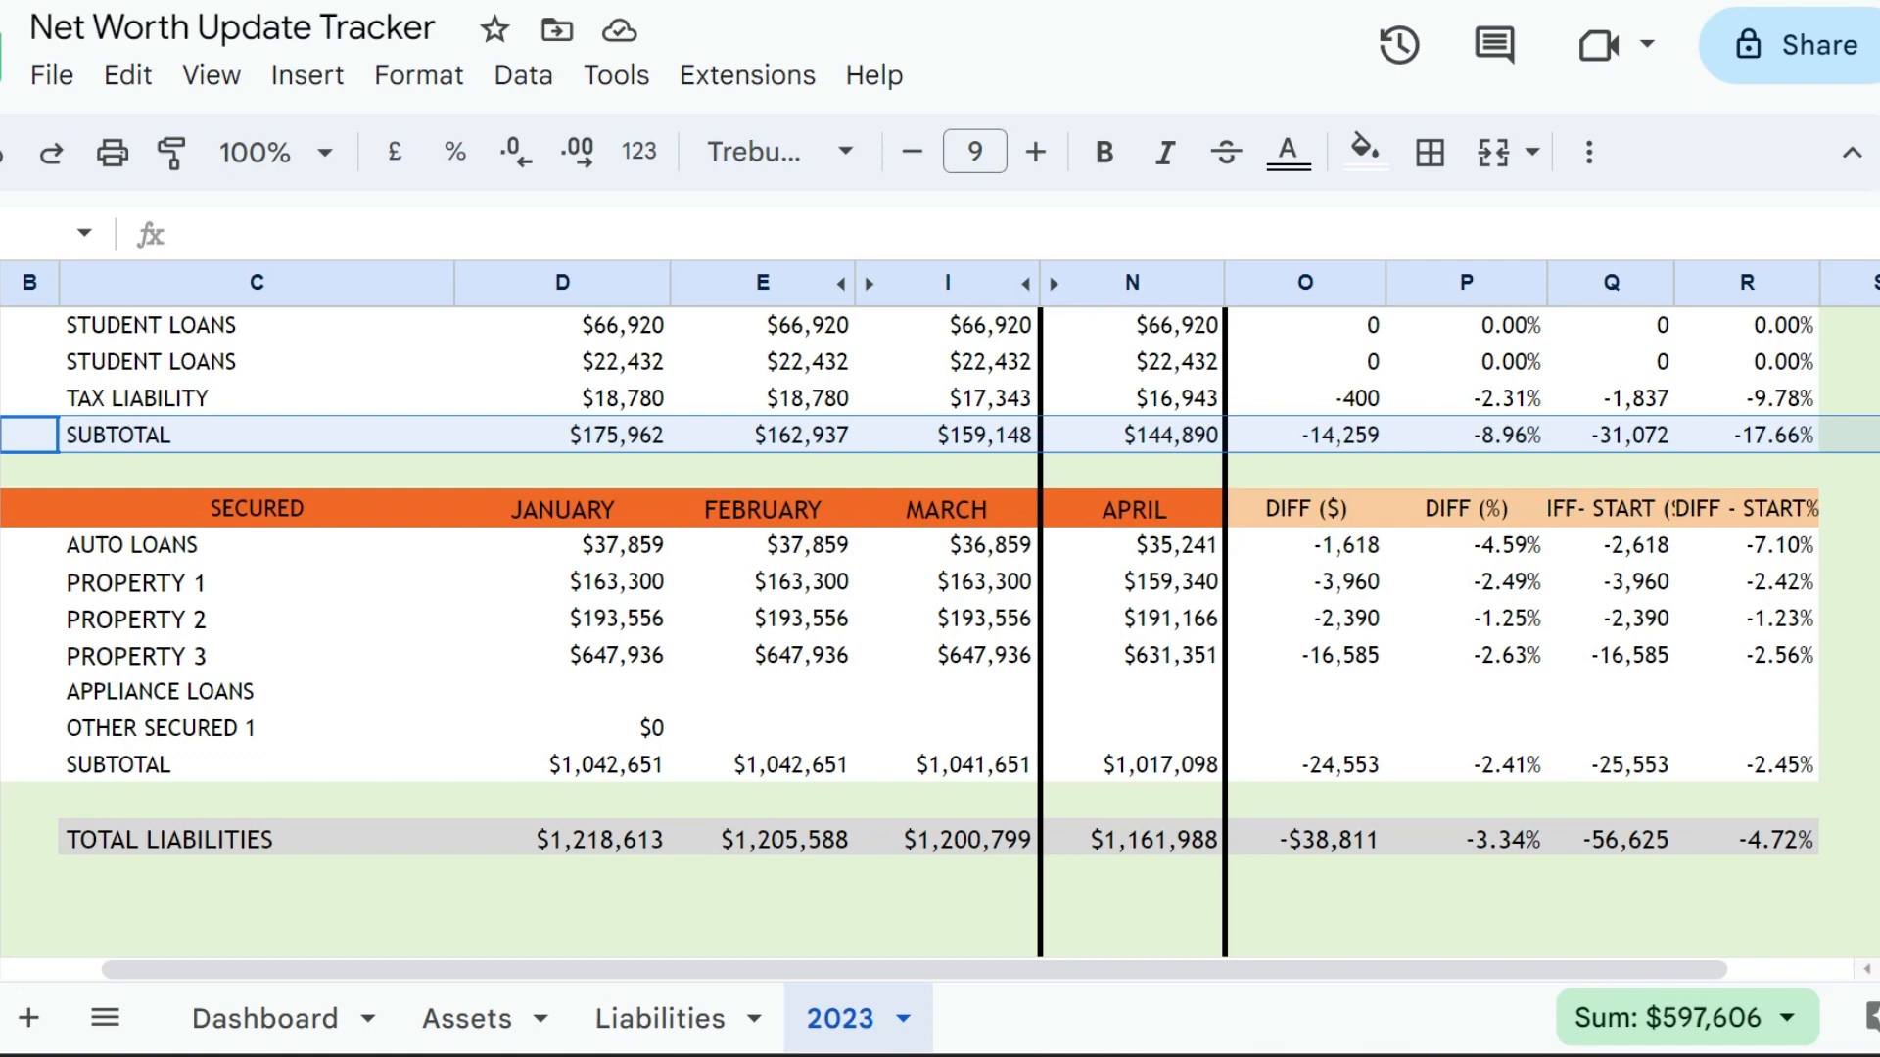
left_click(2, 545)
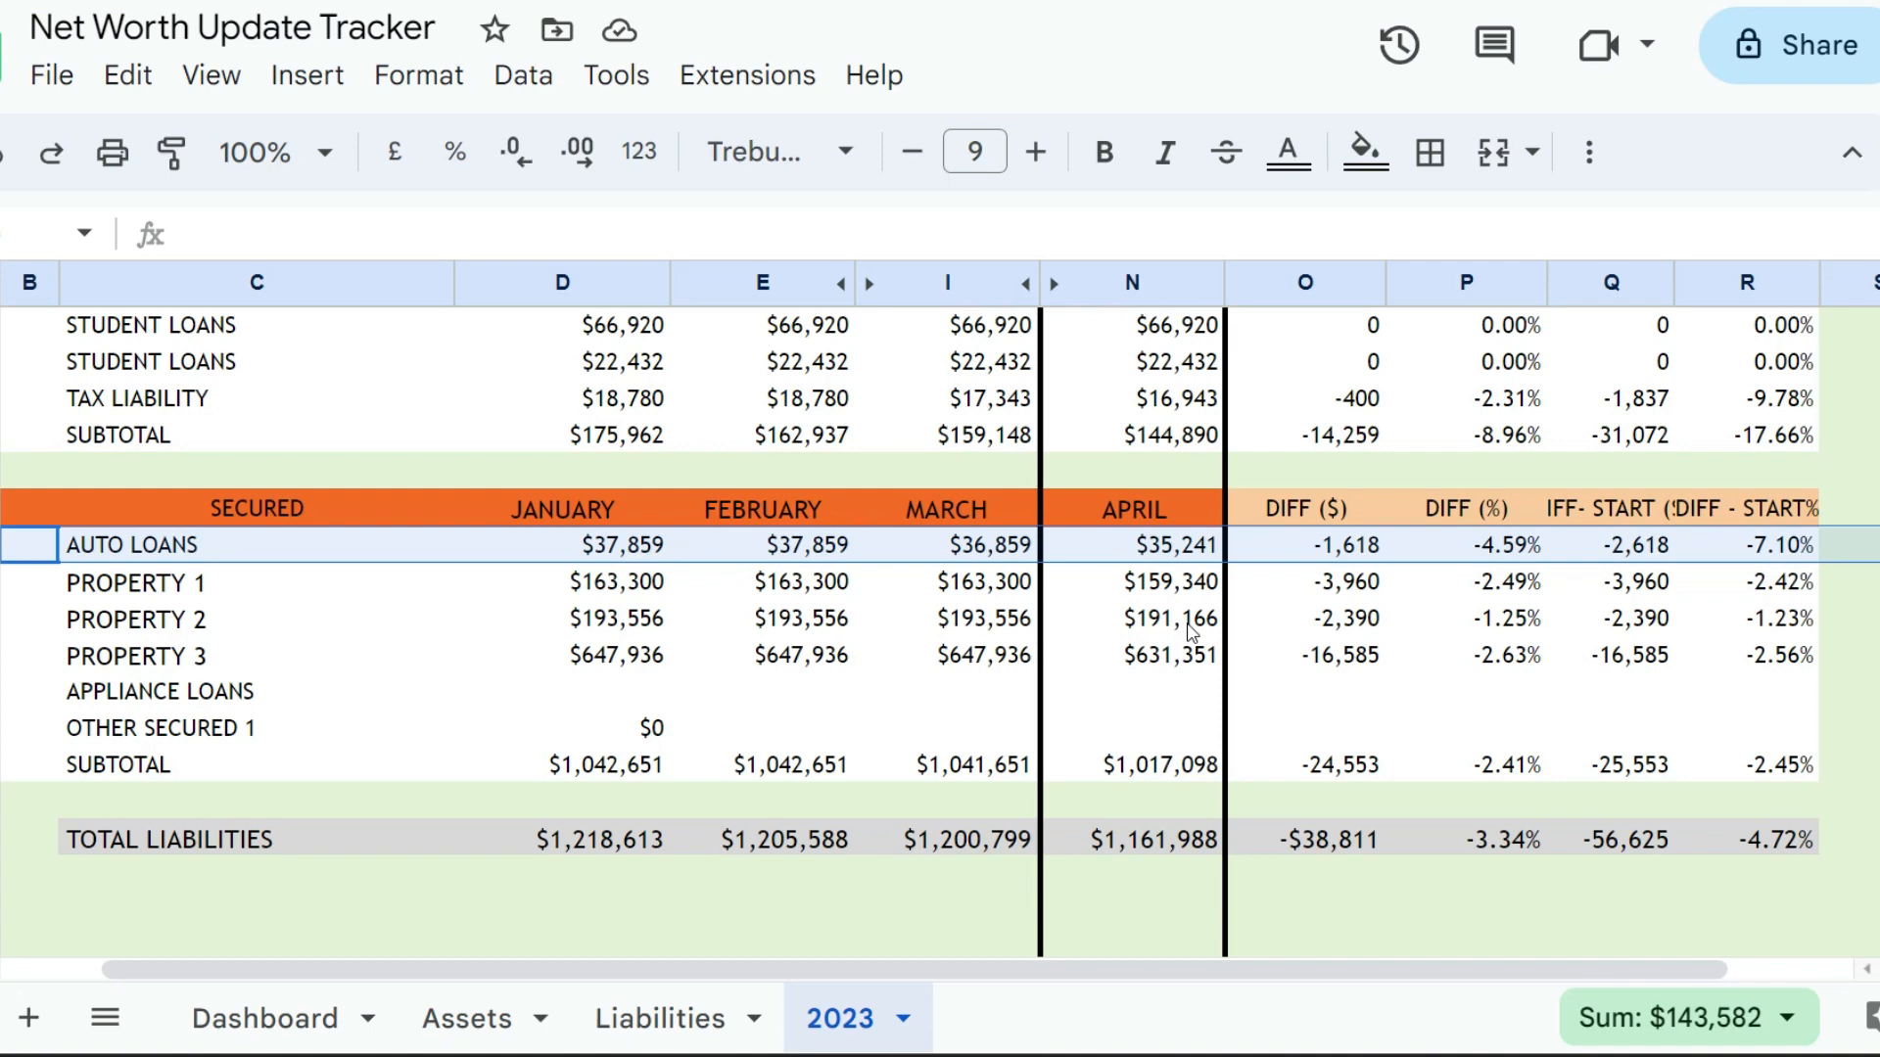
left_click(1347, 544)
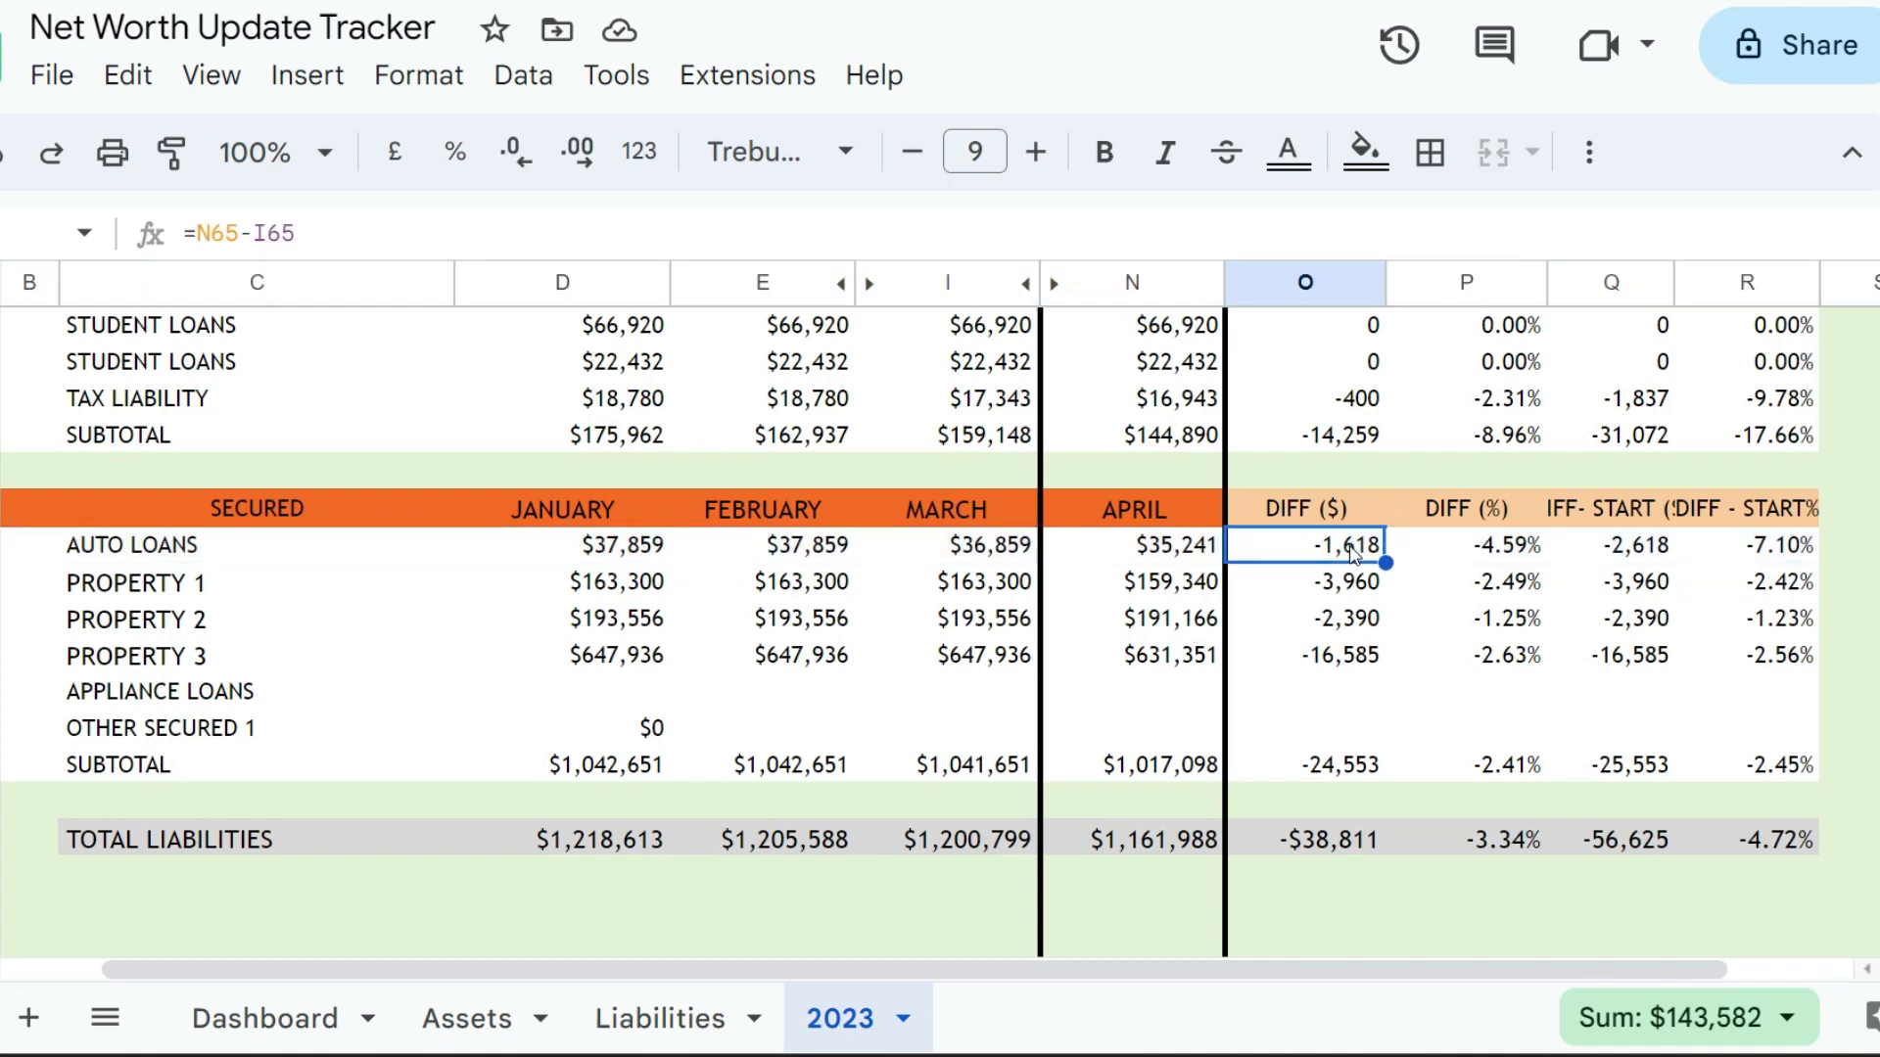
double_click(1347, 544)
key("Return")
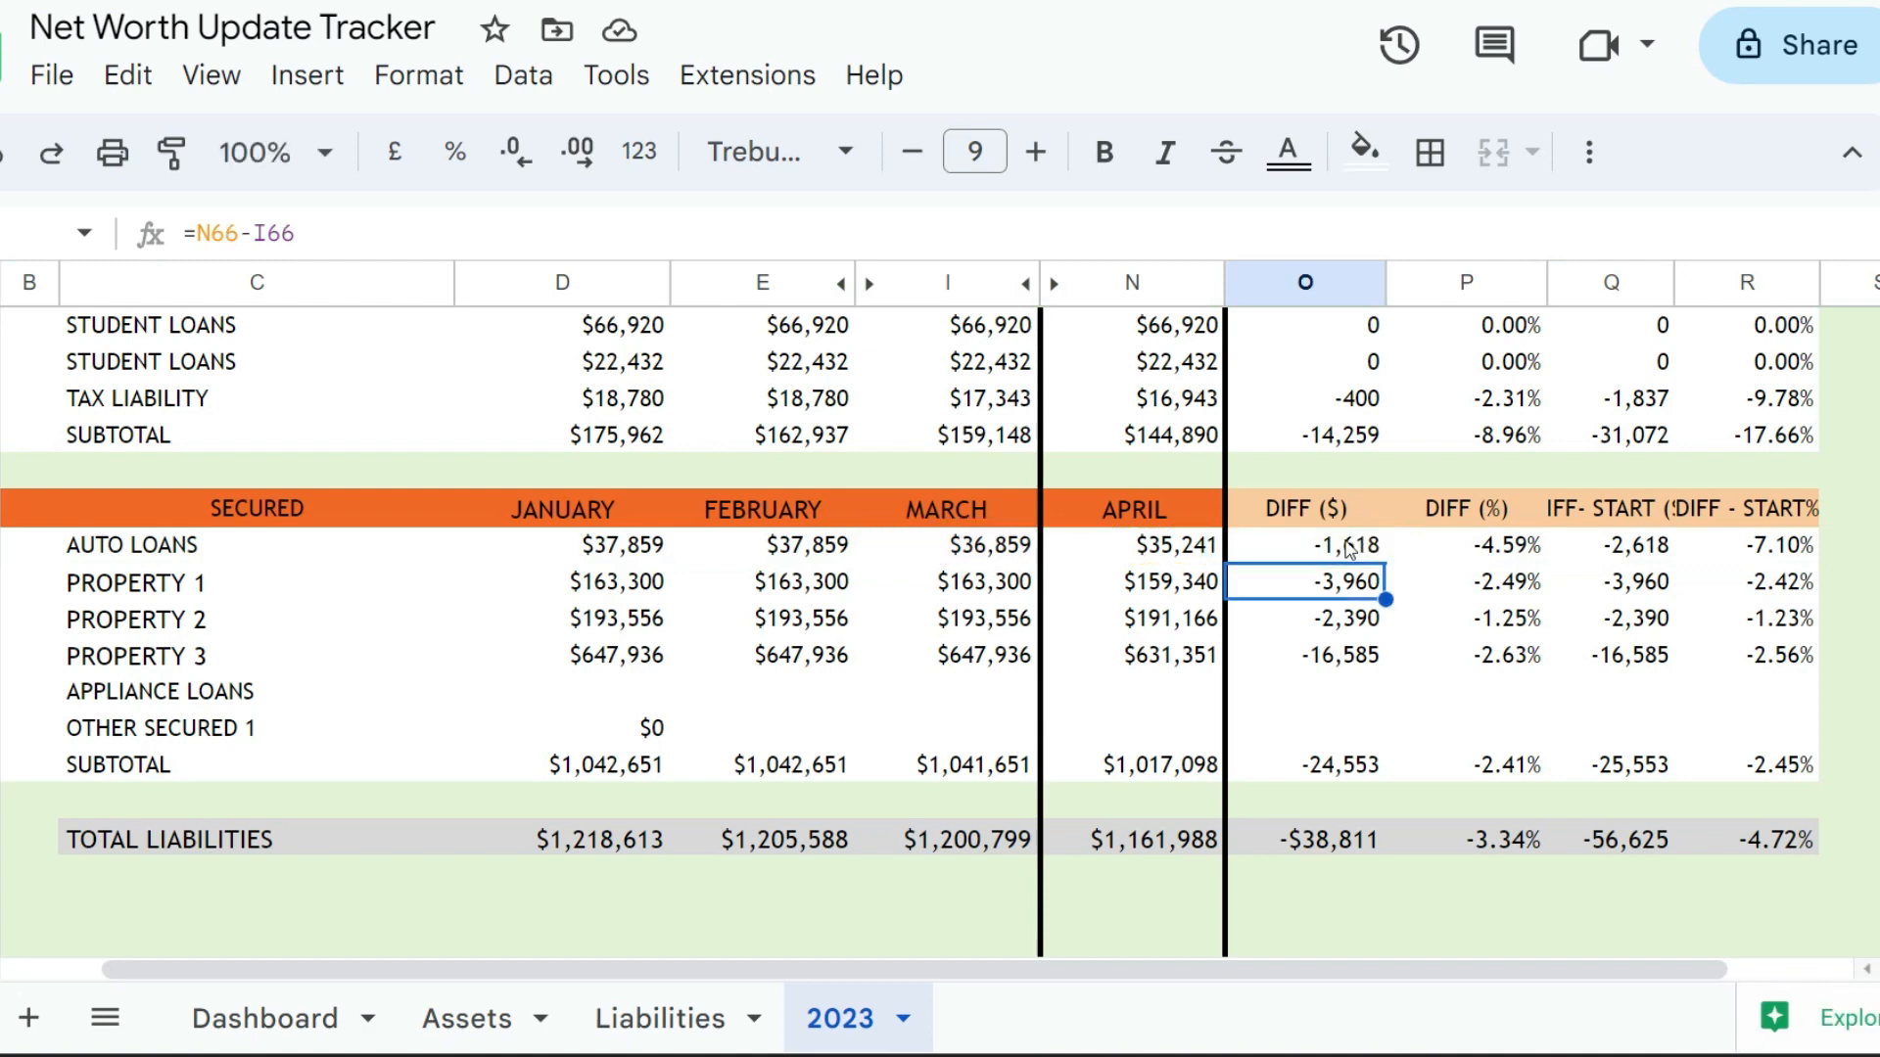
left_click(1628, 544)
double_click(1628, 544)
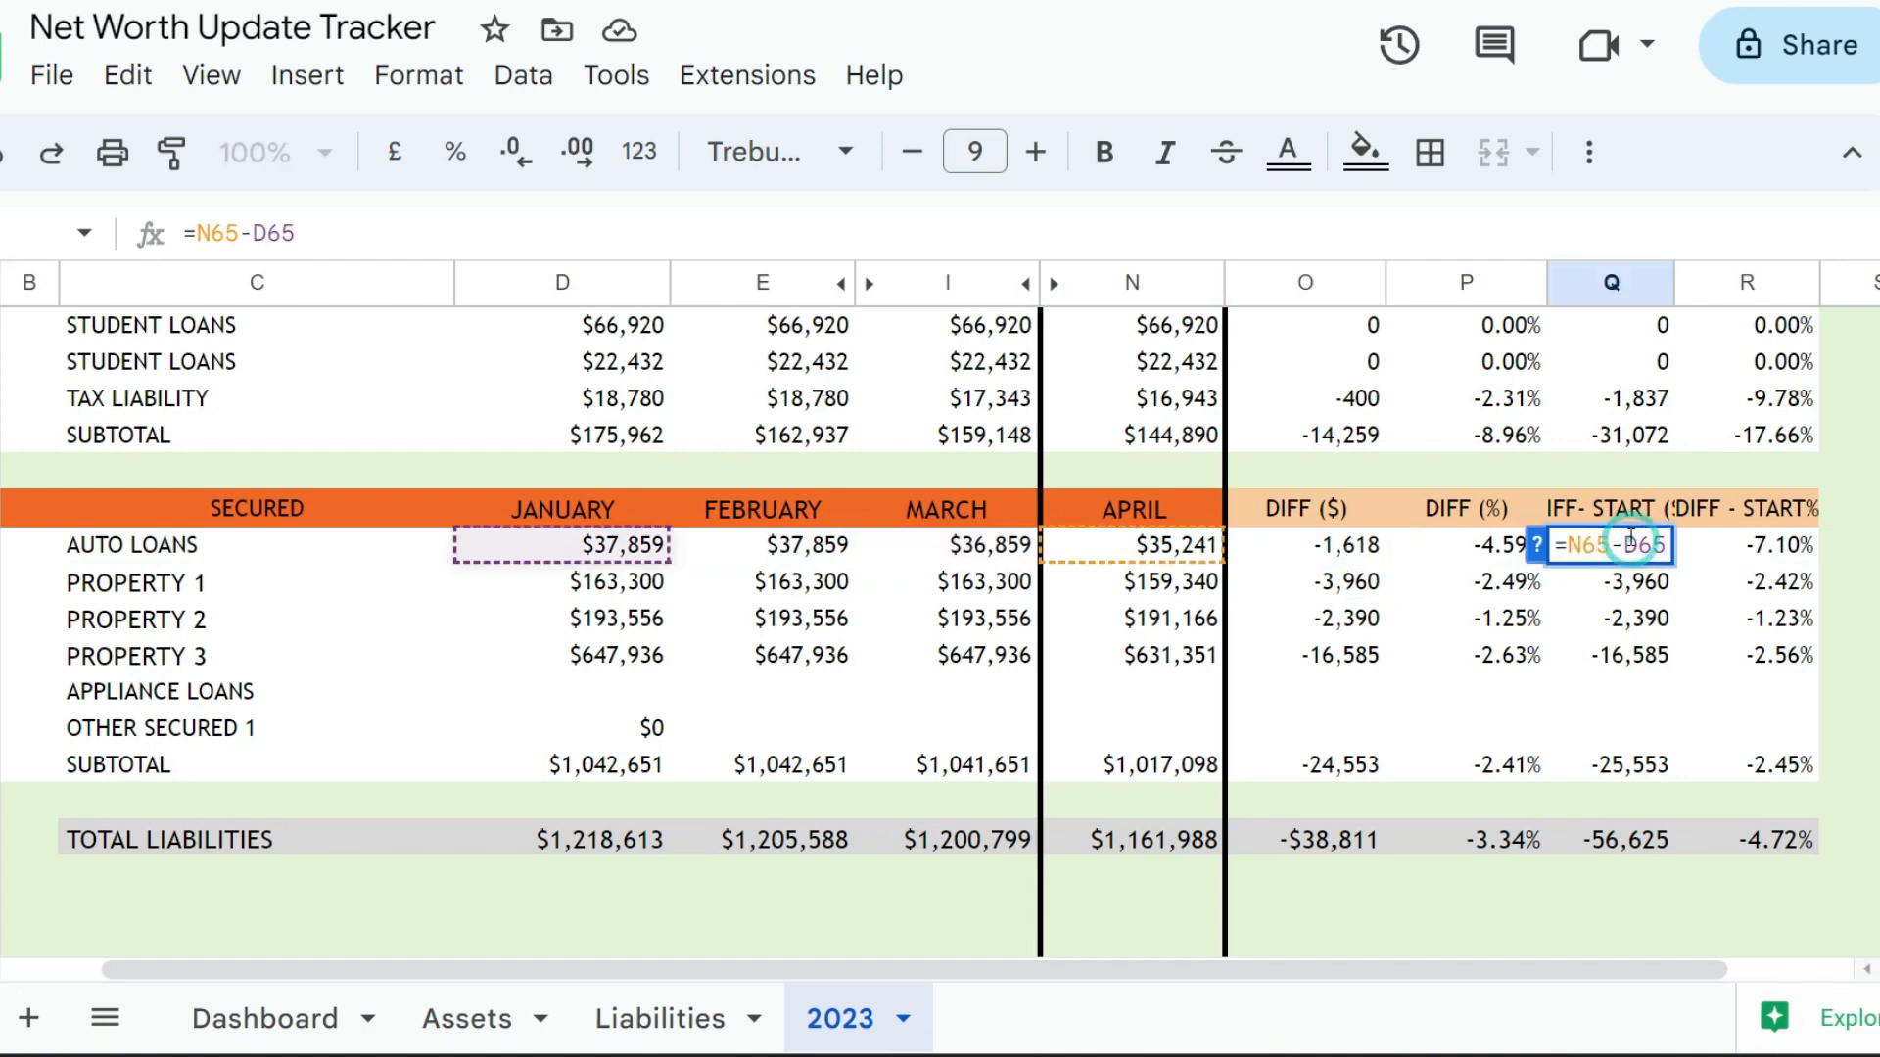
key("Return")
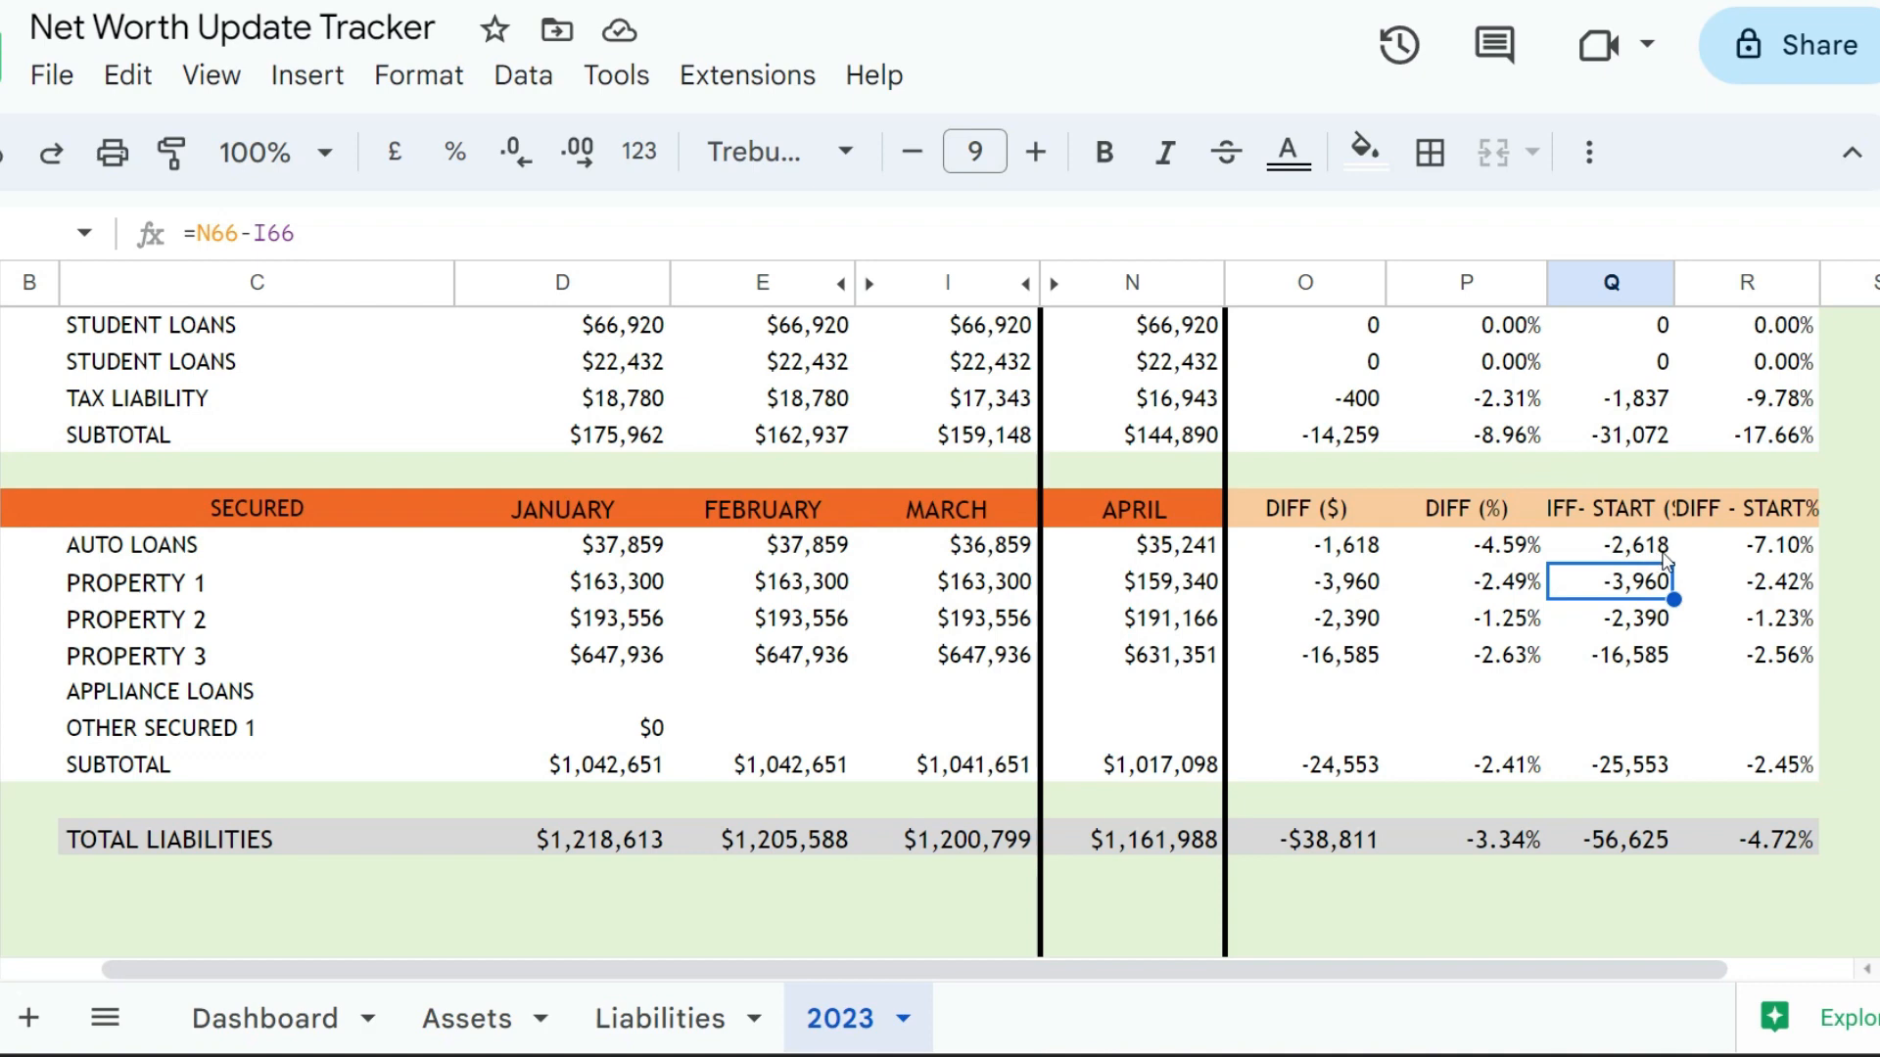
Step: Review the April balances of Property 1, 2 and 3 under Secured and Property 3's Diff (%) value
left_click(1141, 581)
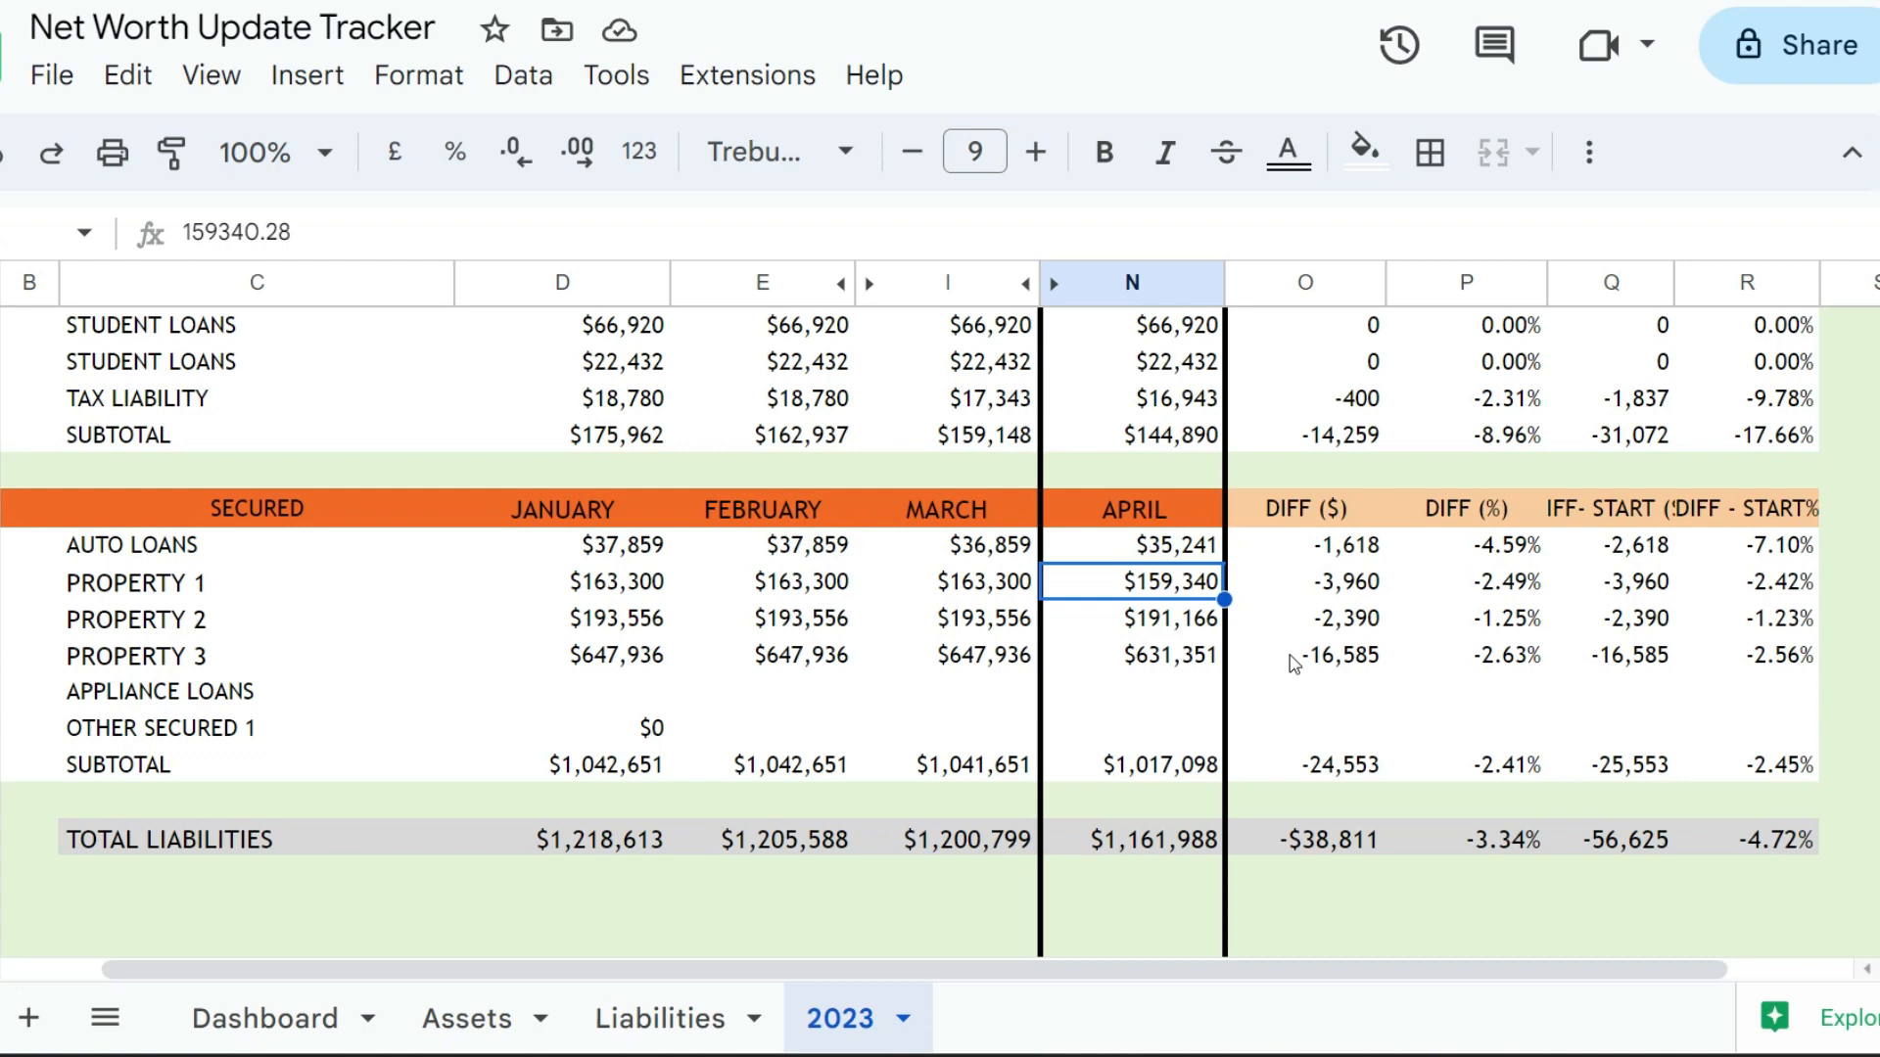
left_click(1155, 629)
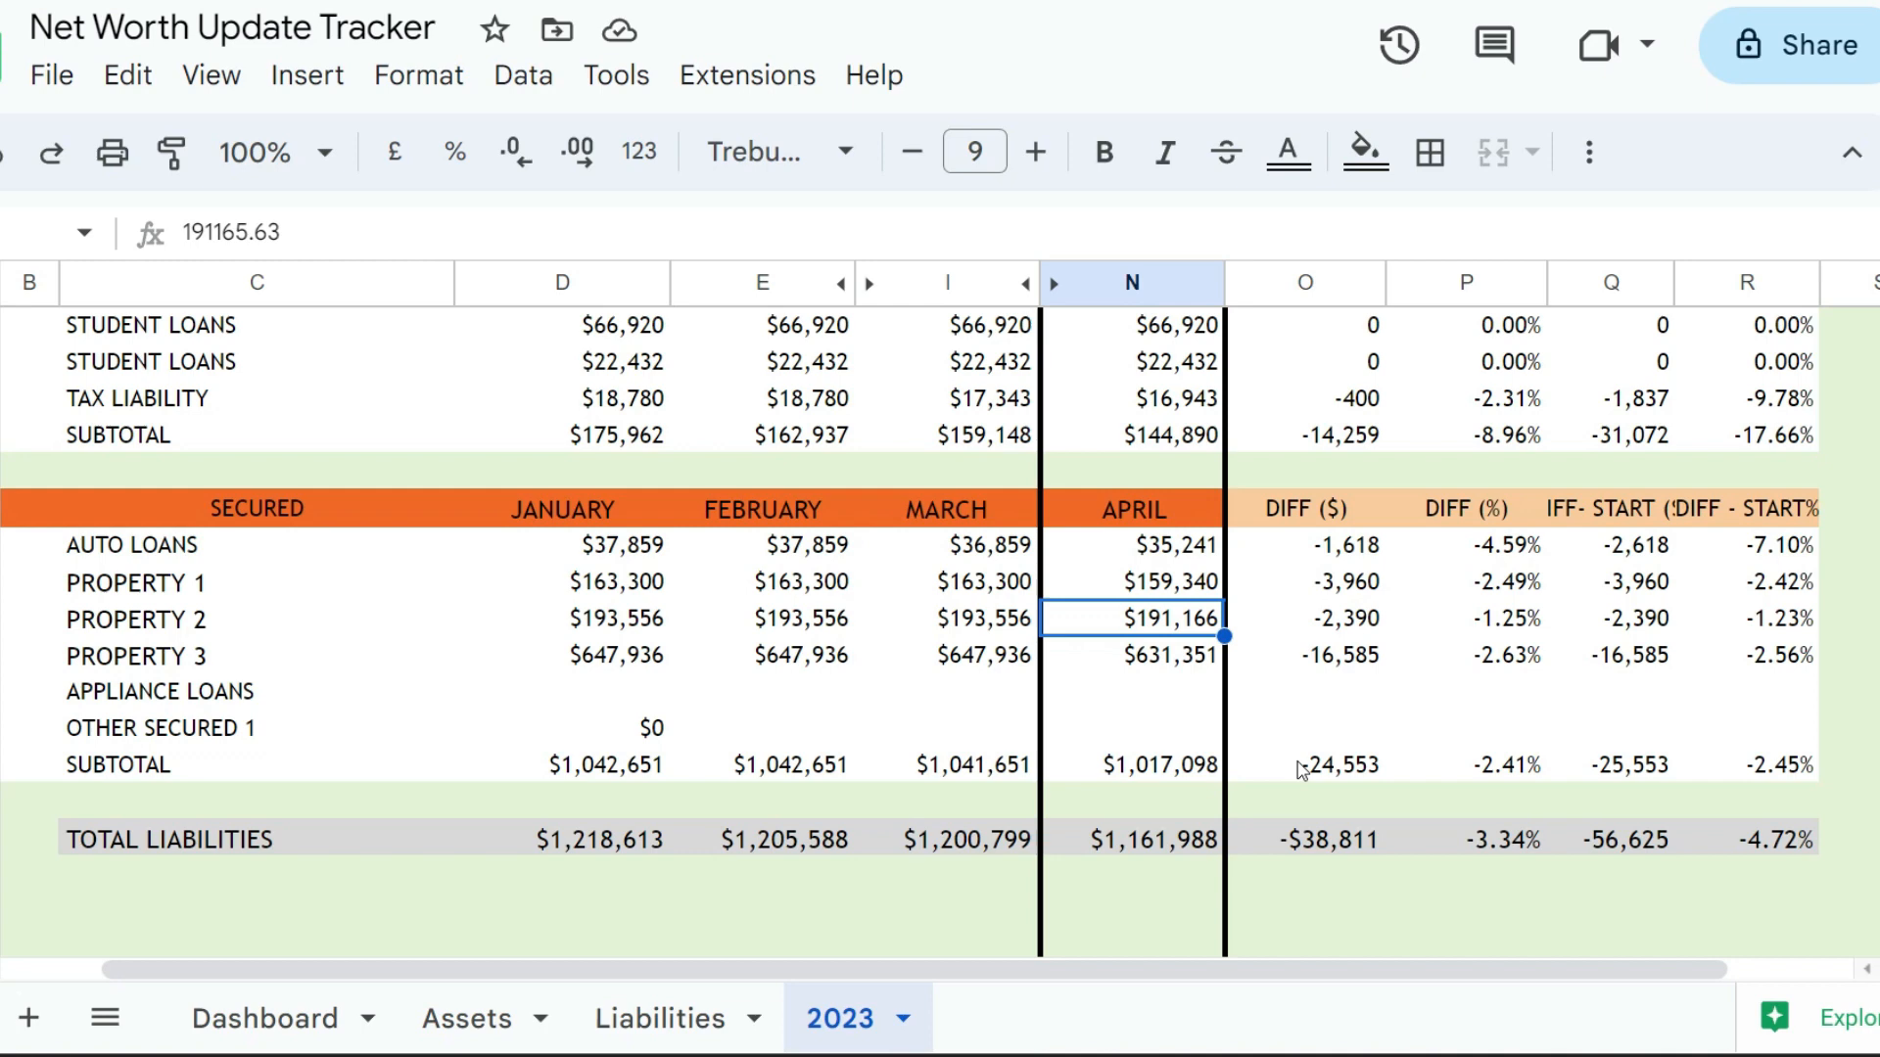
left_click(1161, 662)
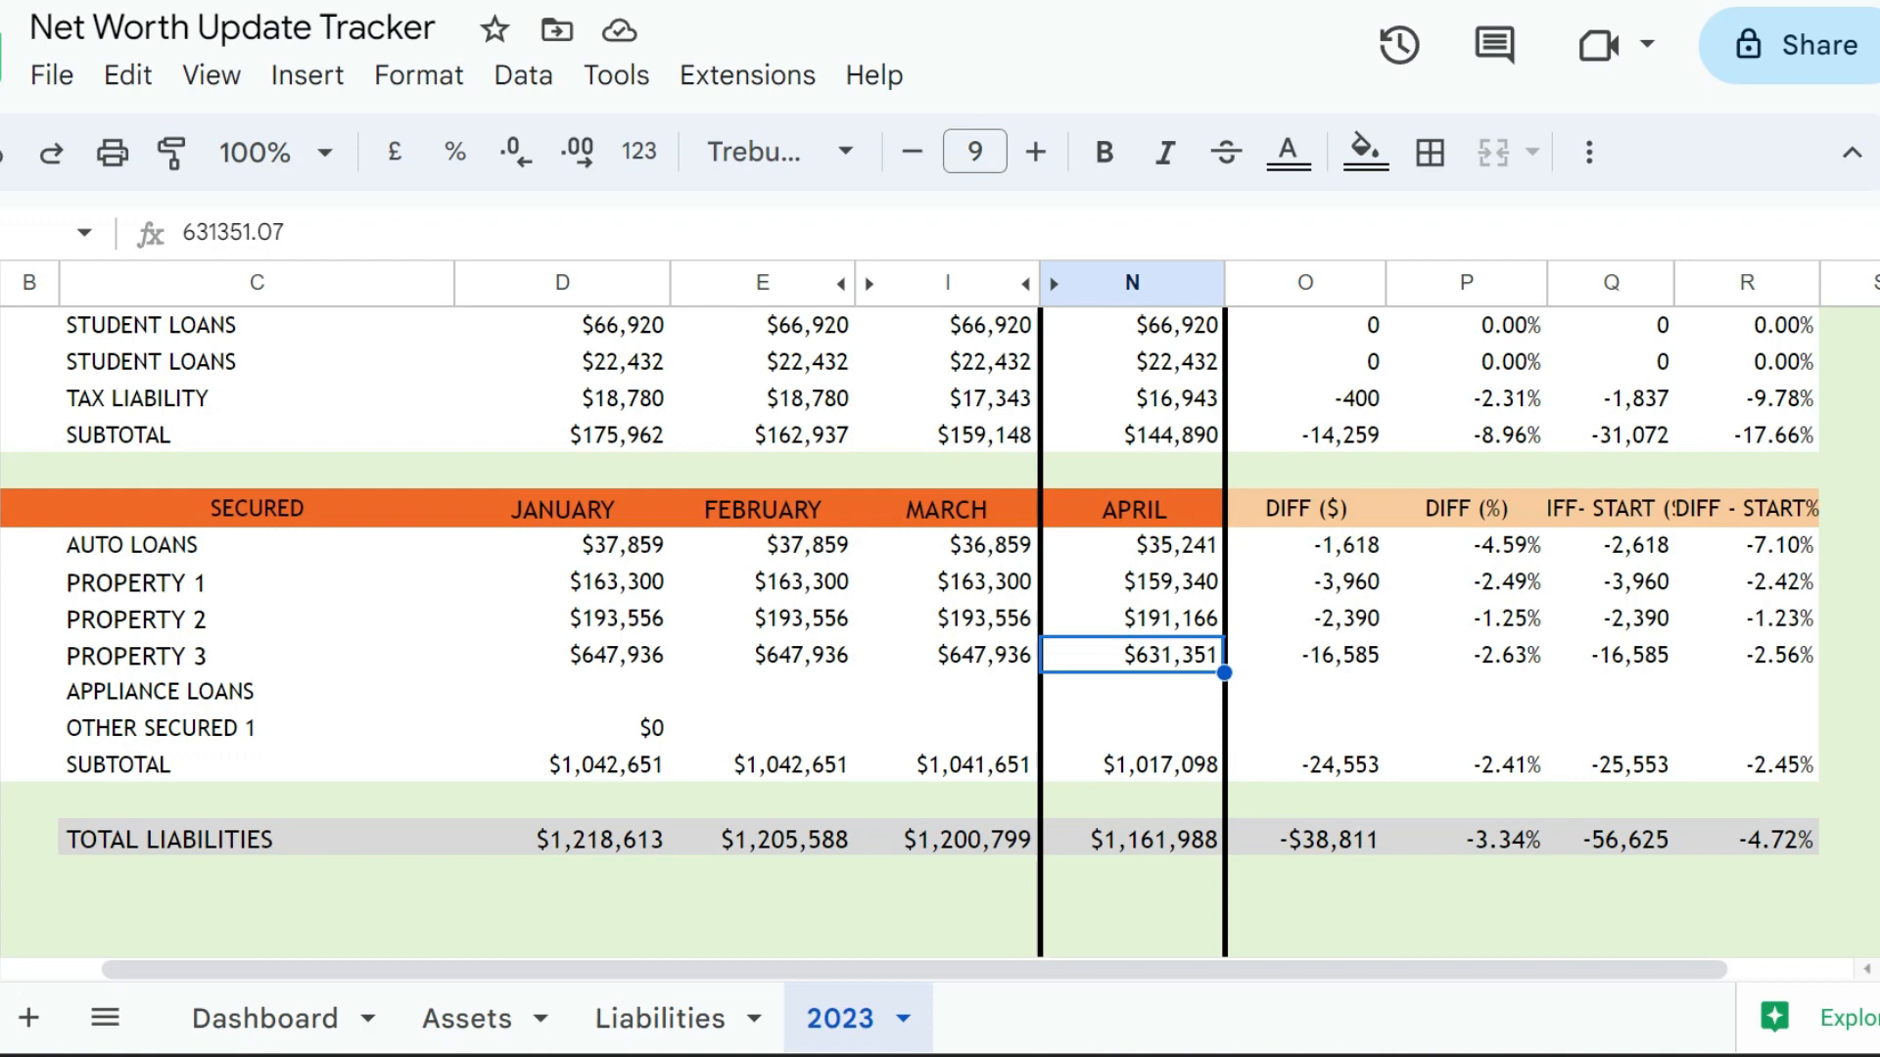
left_click(5, 655)
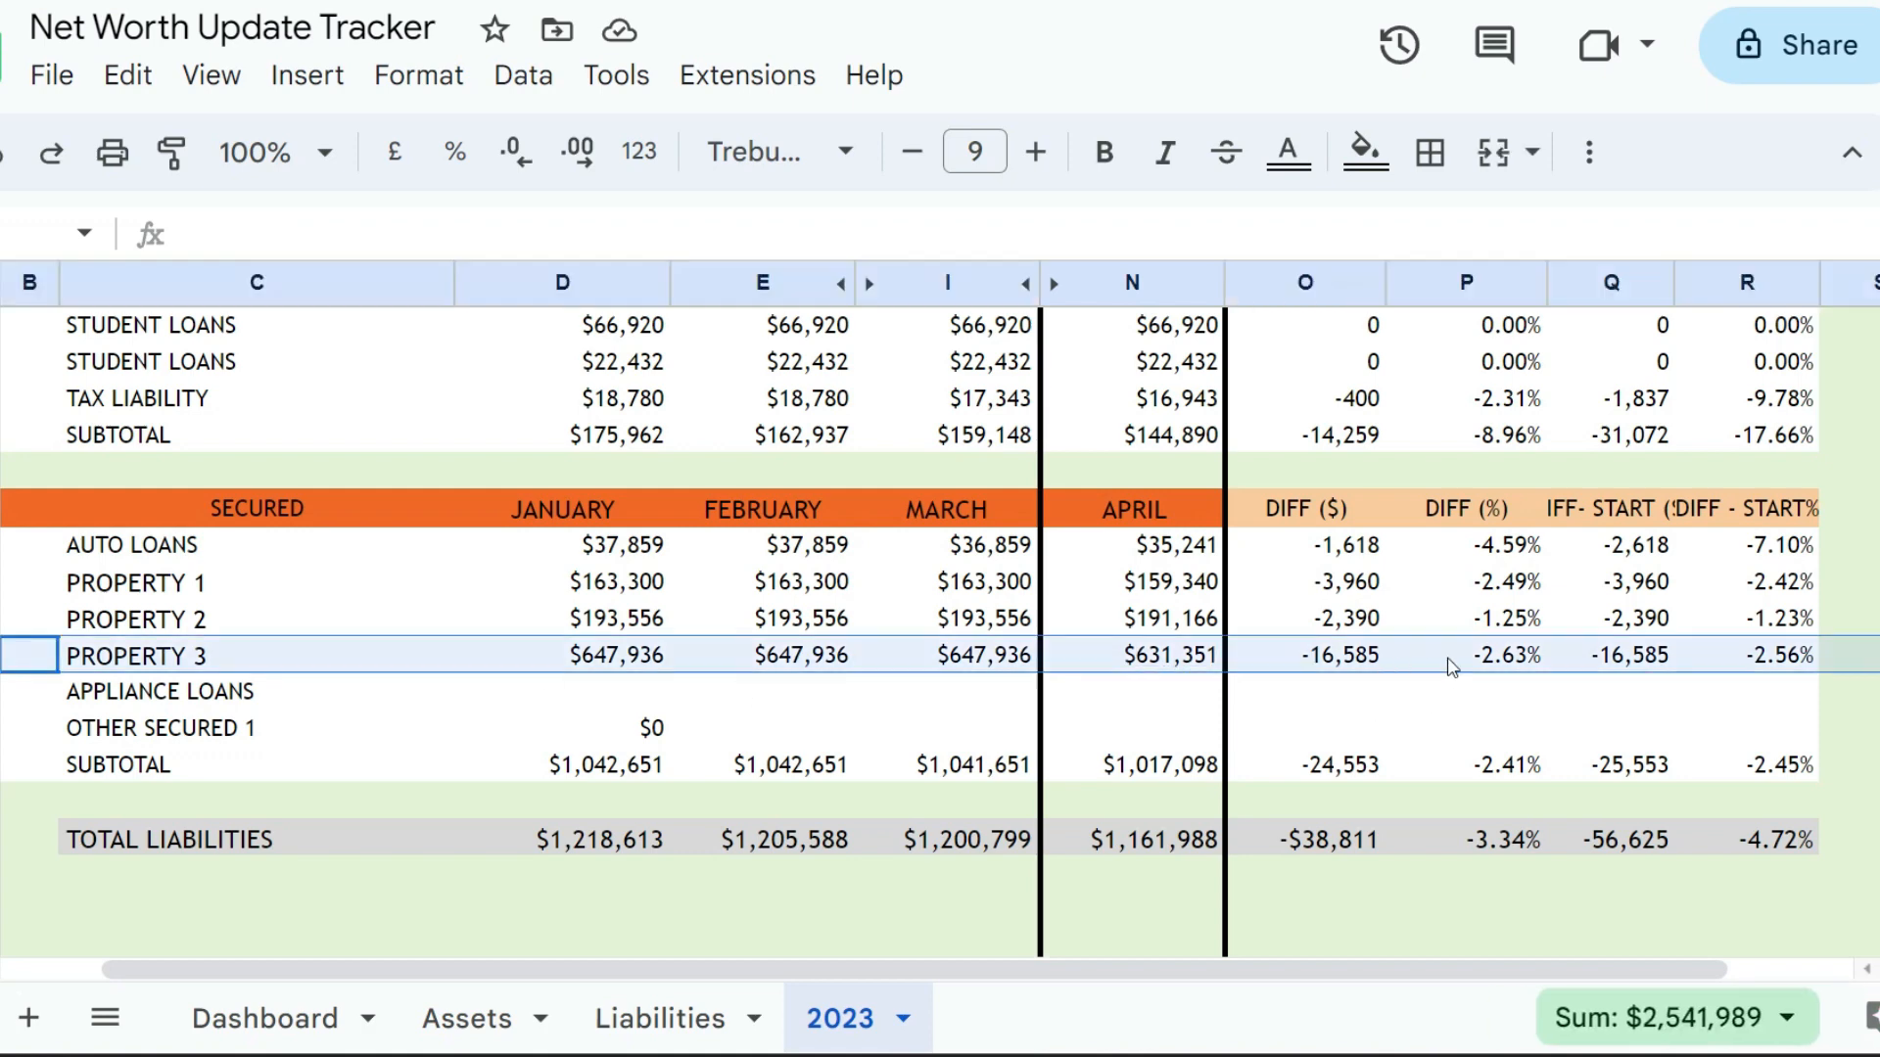
left_click(1501, 659)
key("Down")
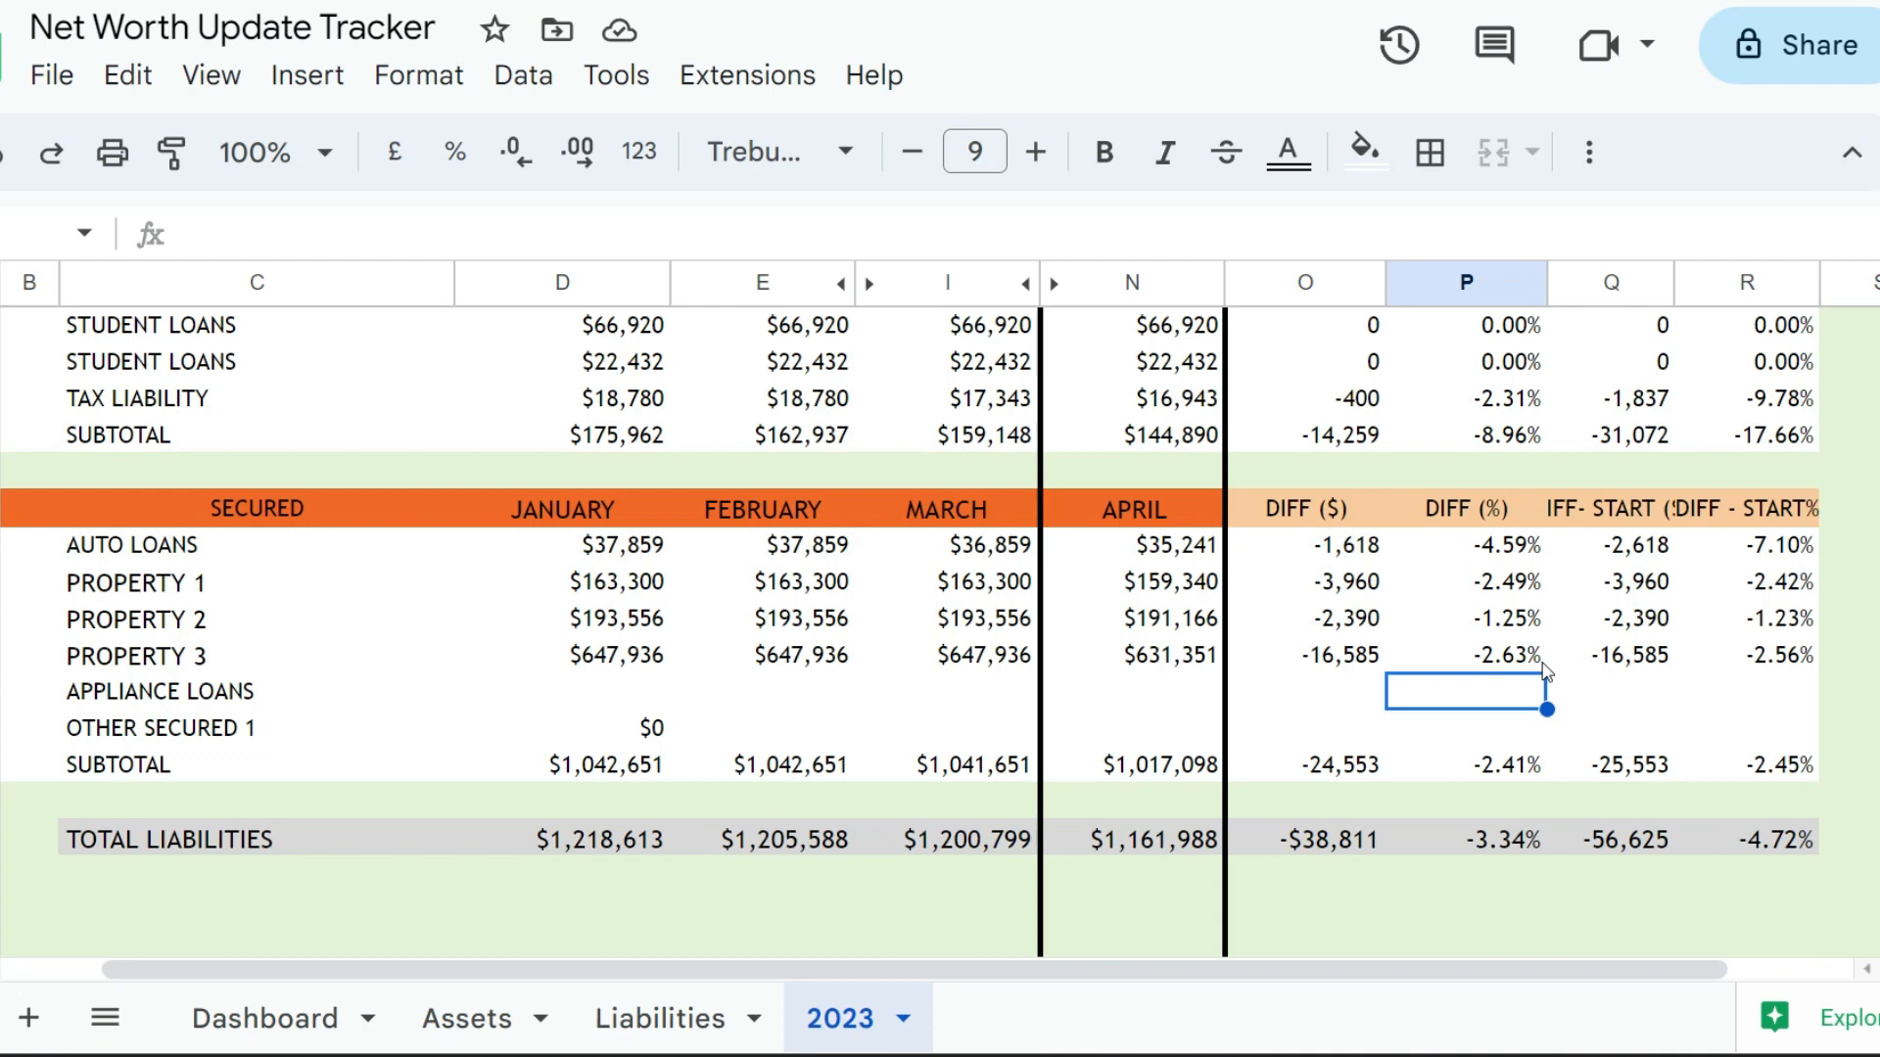
Step: Review the secured Subtotal row and the April and Diff ($) figures for Total Liabilities
left_click(2, 765)
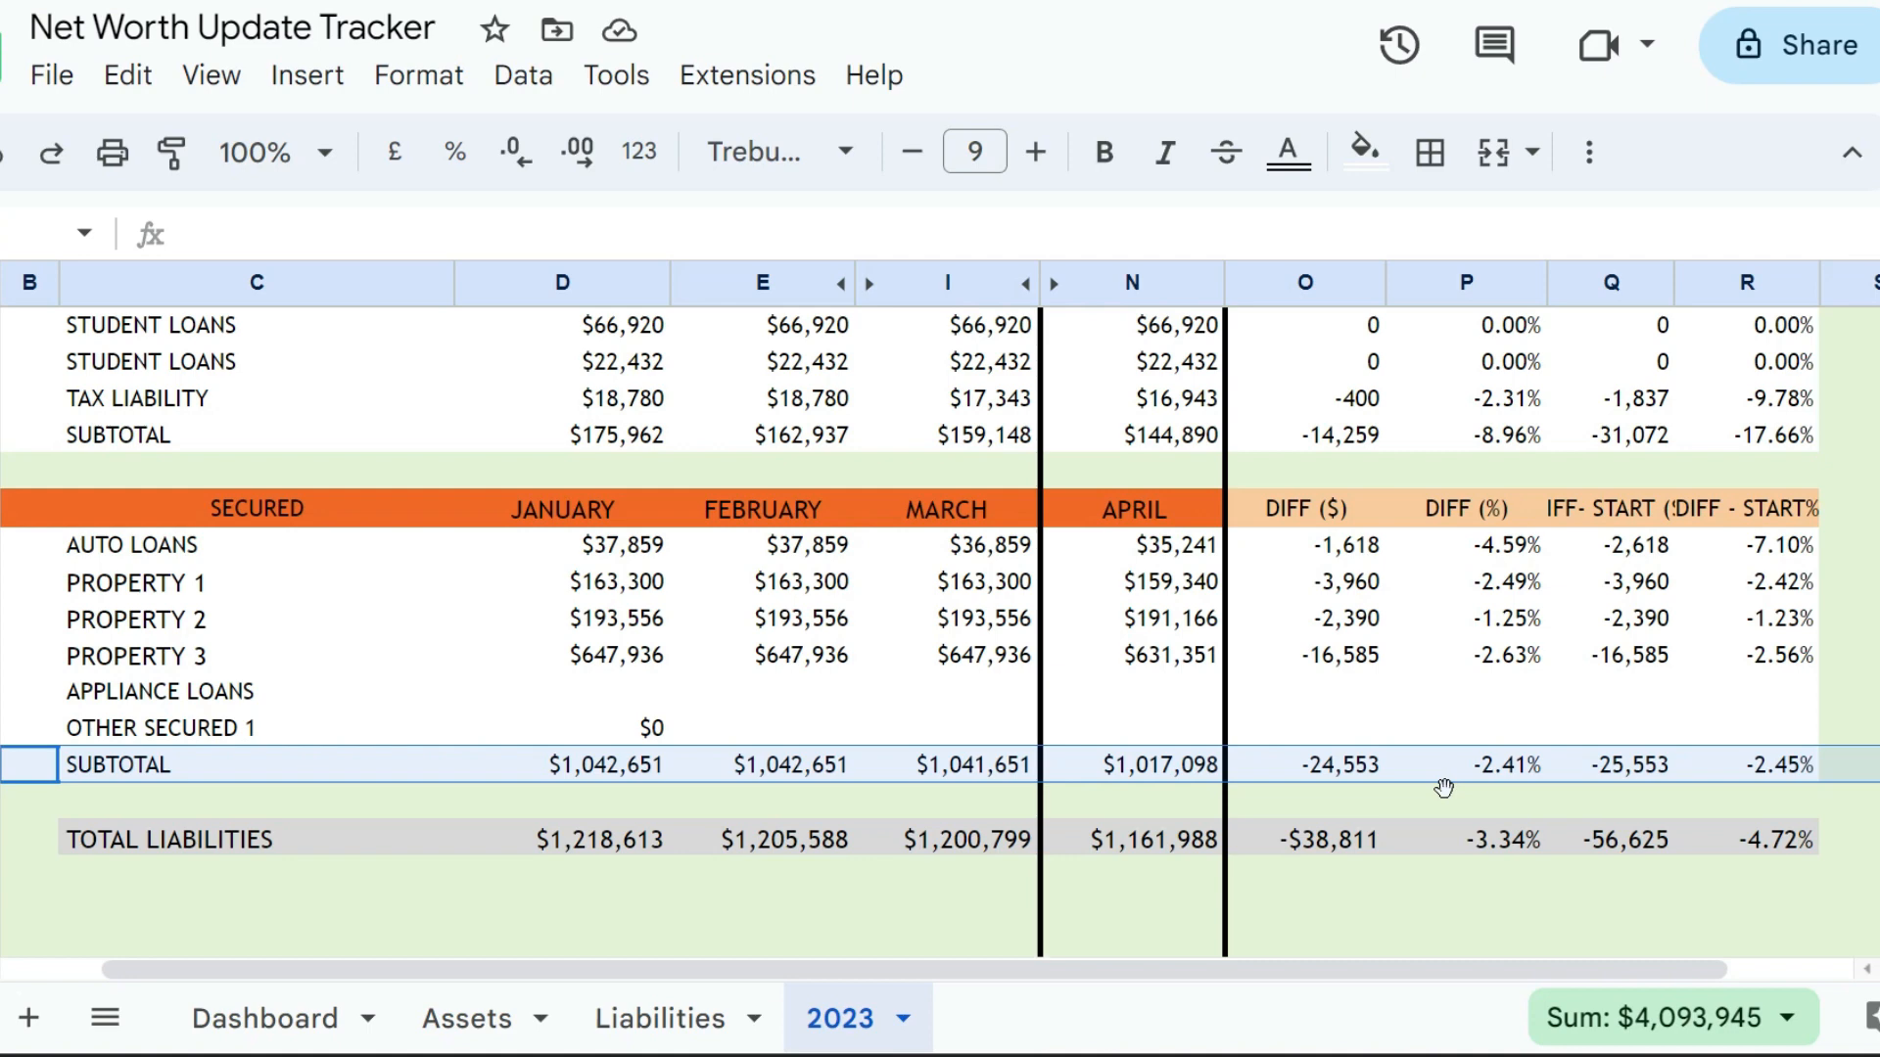
left_click(1180, 850)
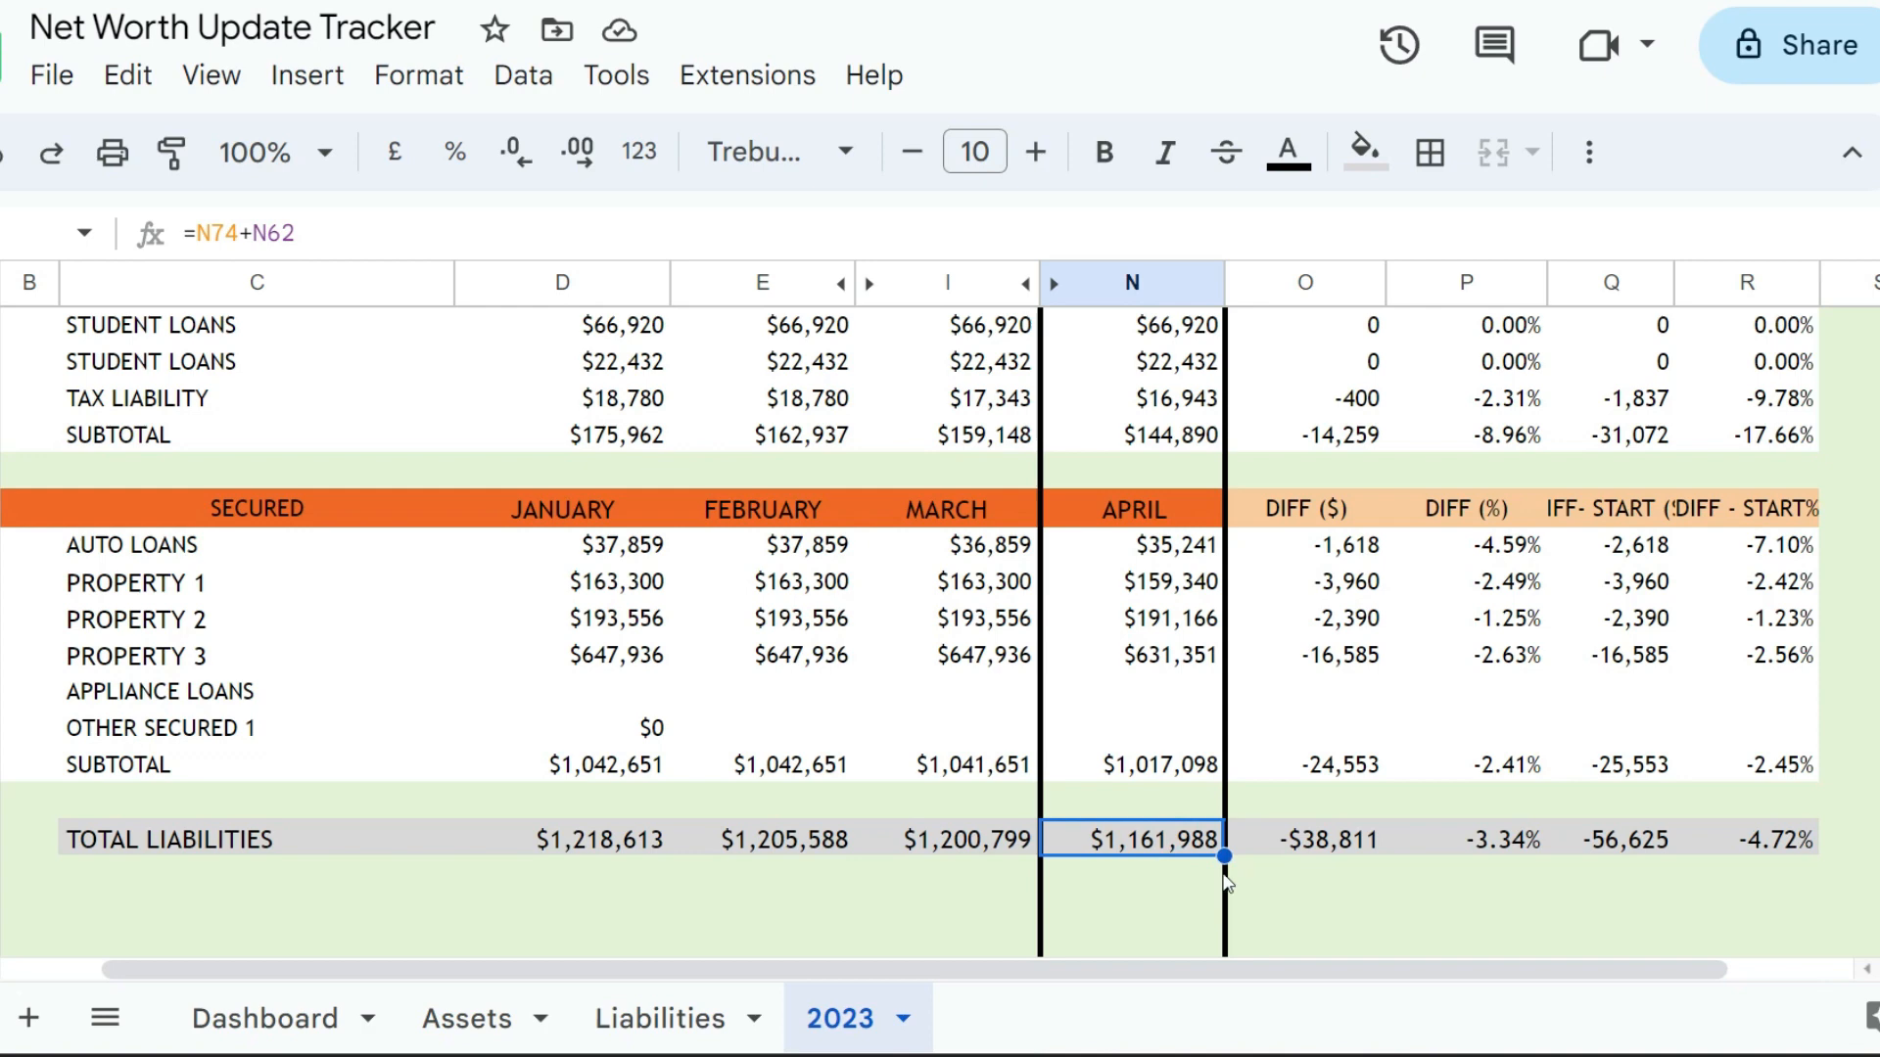
left_click(1322, 838)
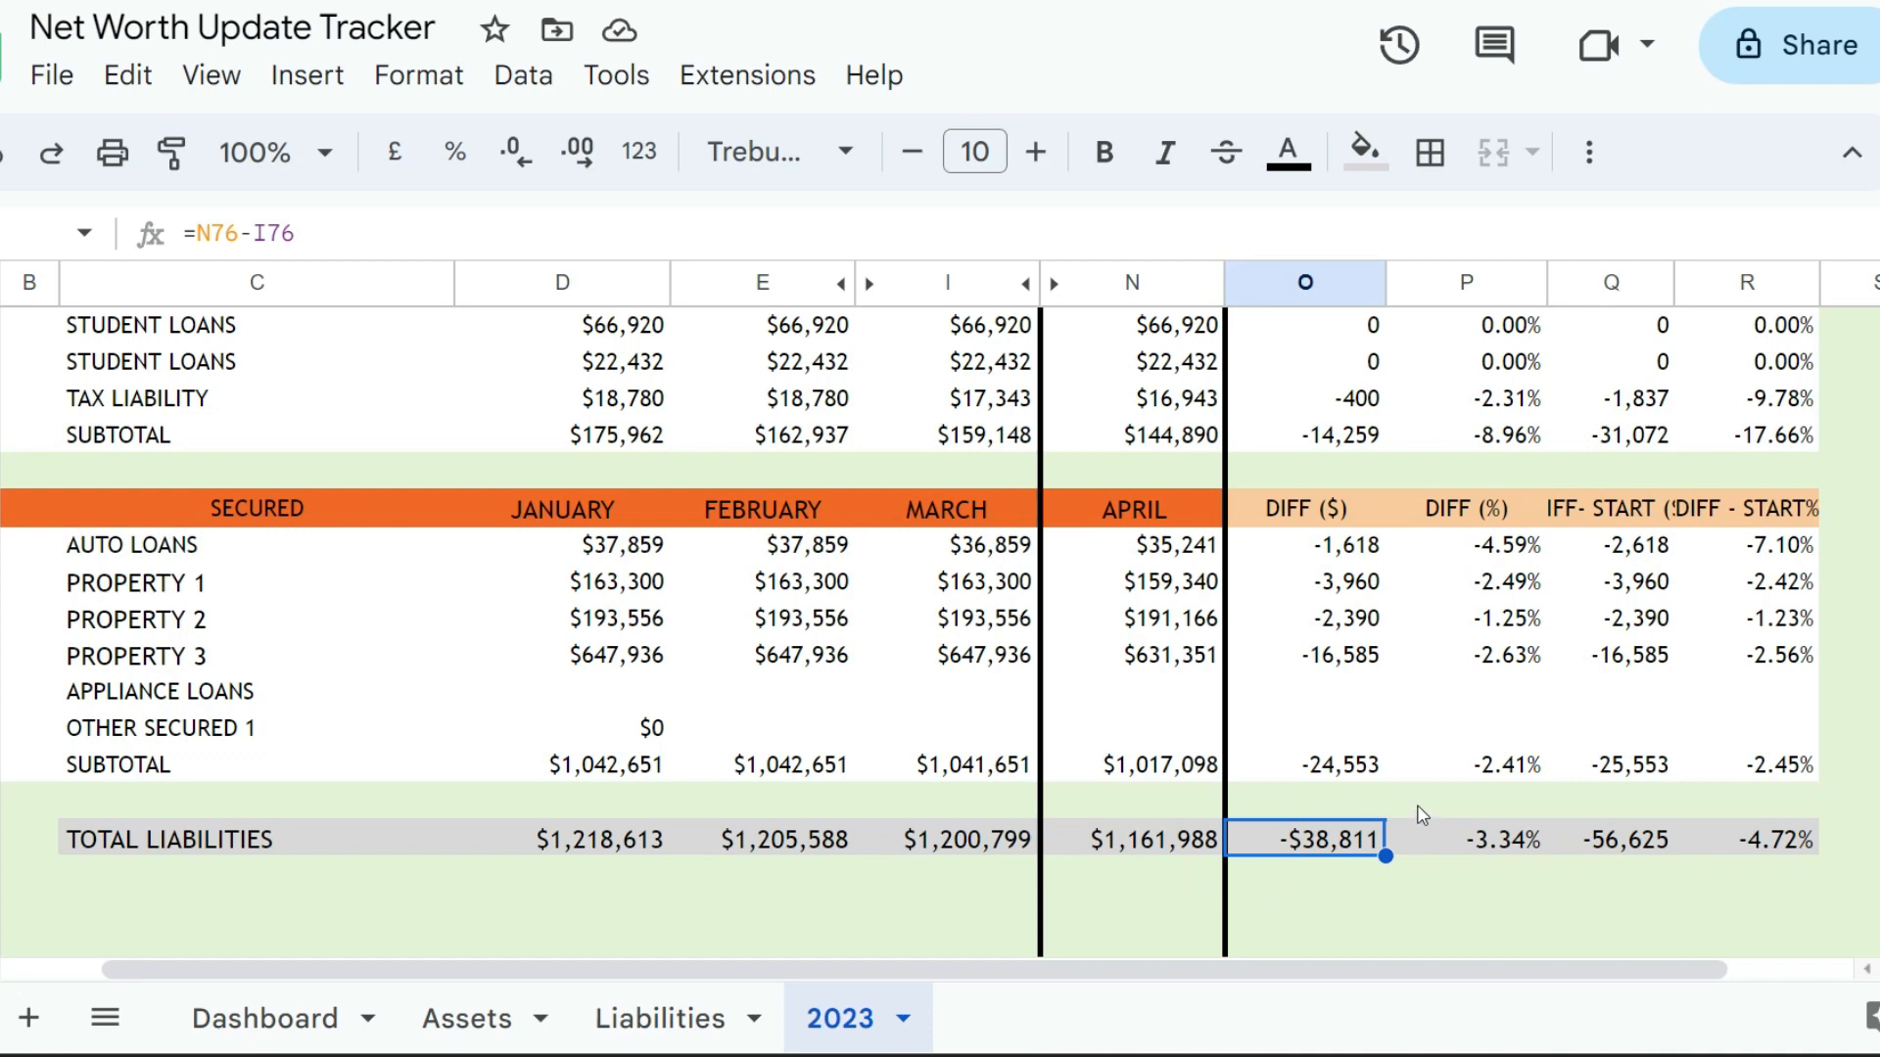
Step: Go back to the Assets section and review the Savings Accounts row and the April Automobiles value
scroll(1425, 823, "up", 3)
scroll(1445, 820, "up", 10)
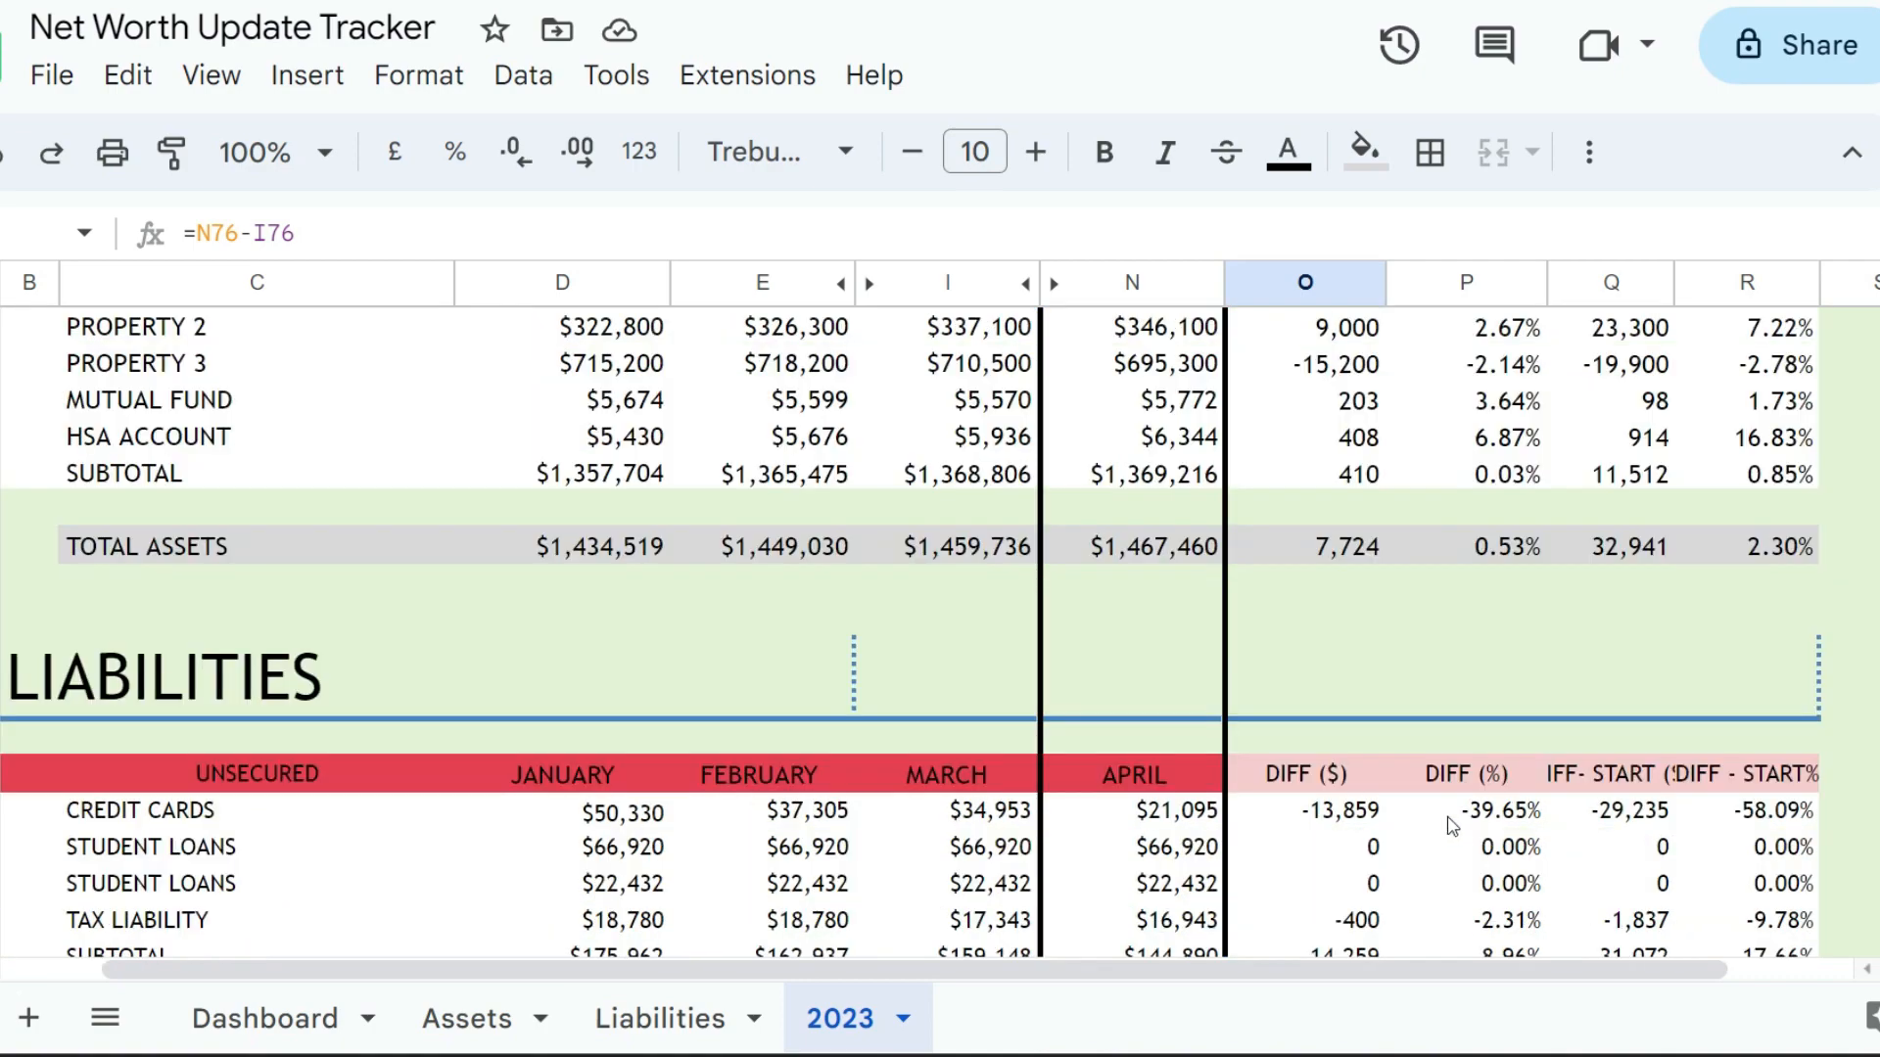
scroll(1452, 827, "up", 3)
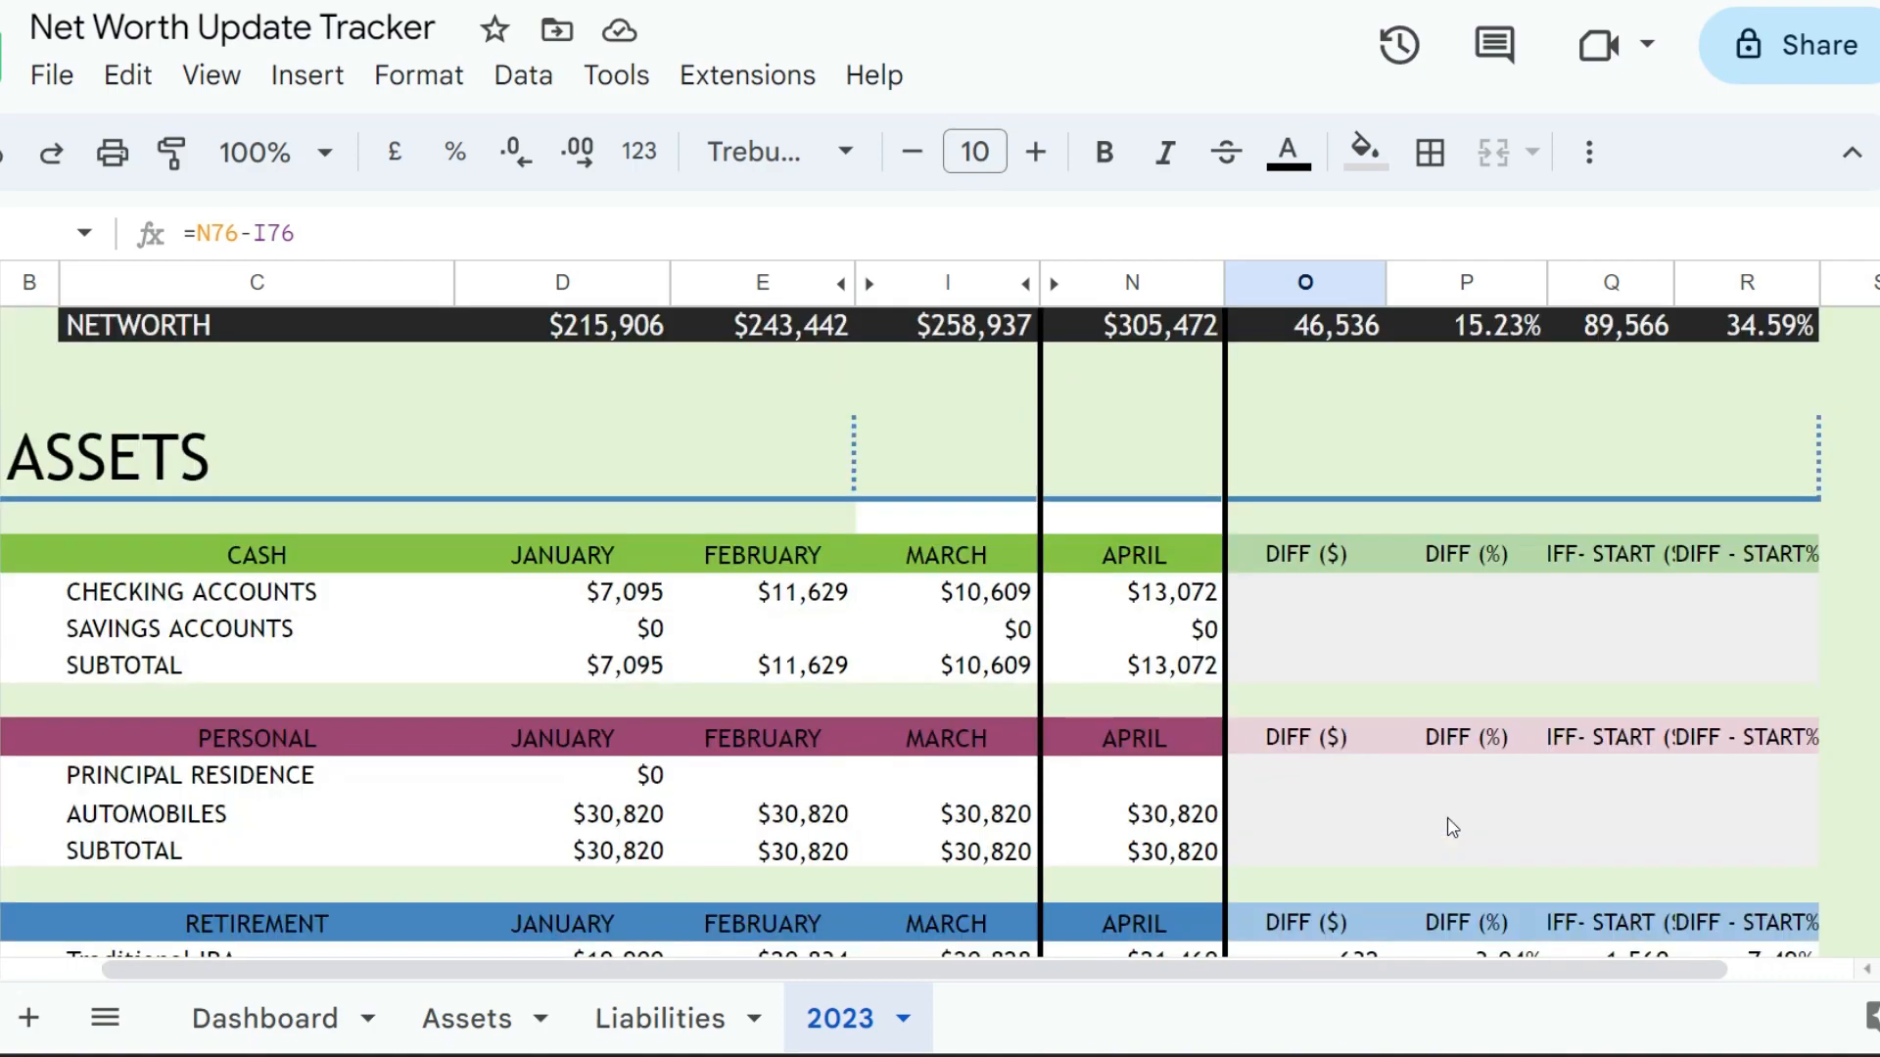
scroll(1452, 827, "down", 1)
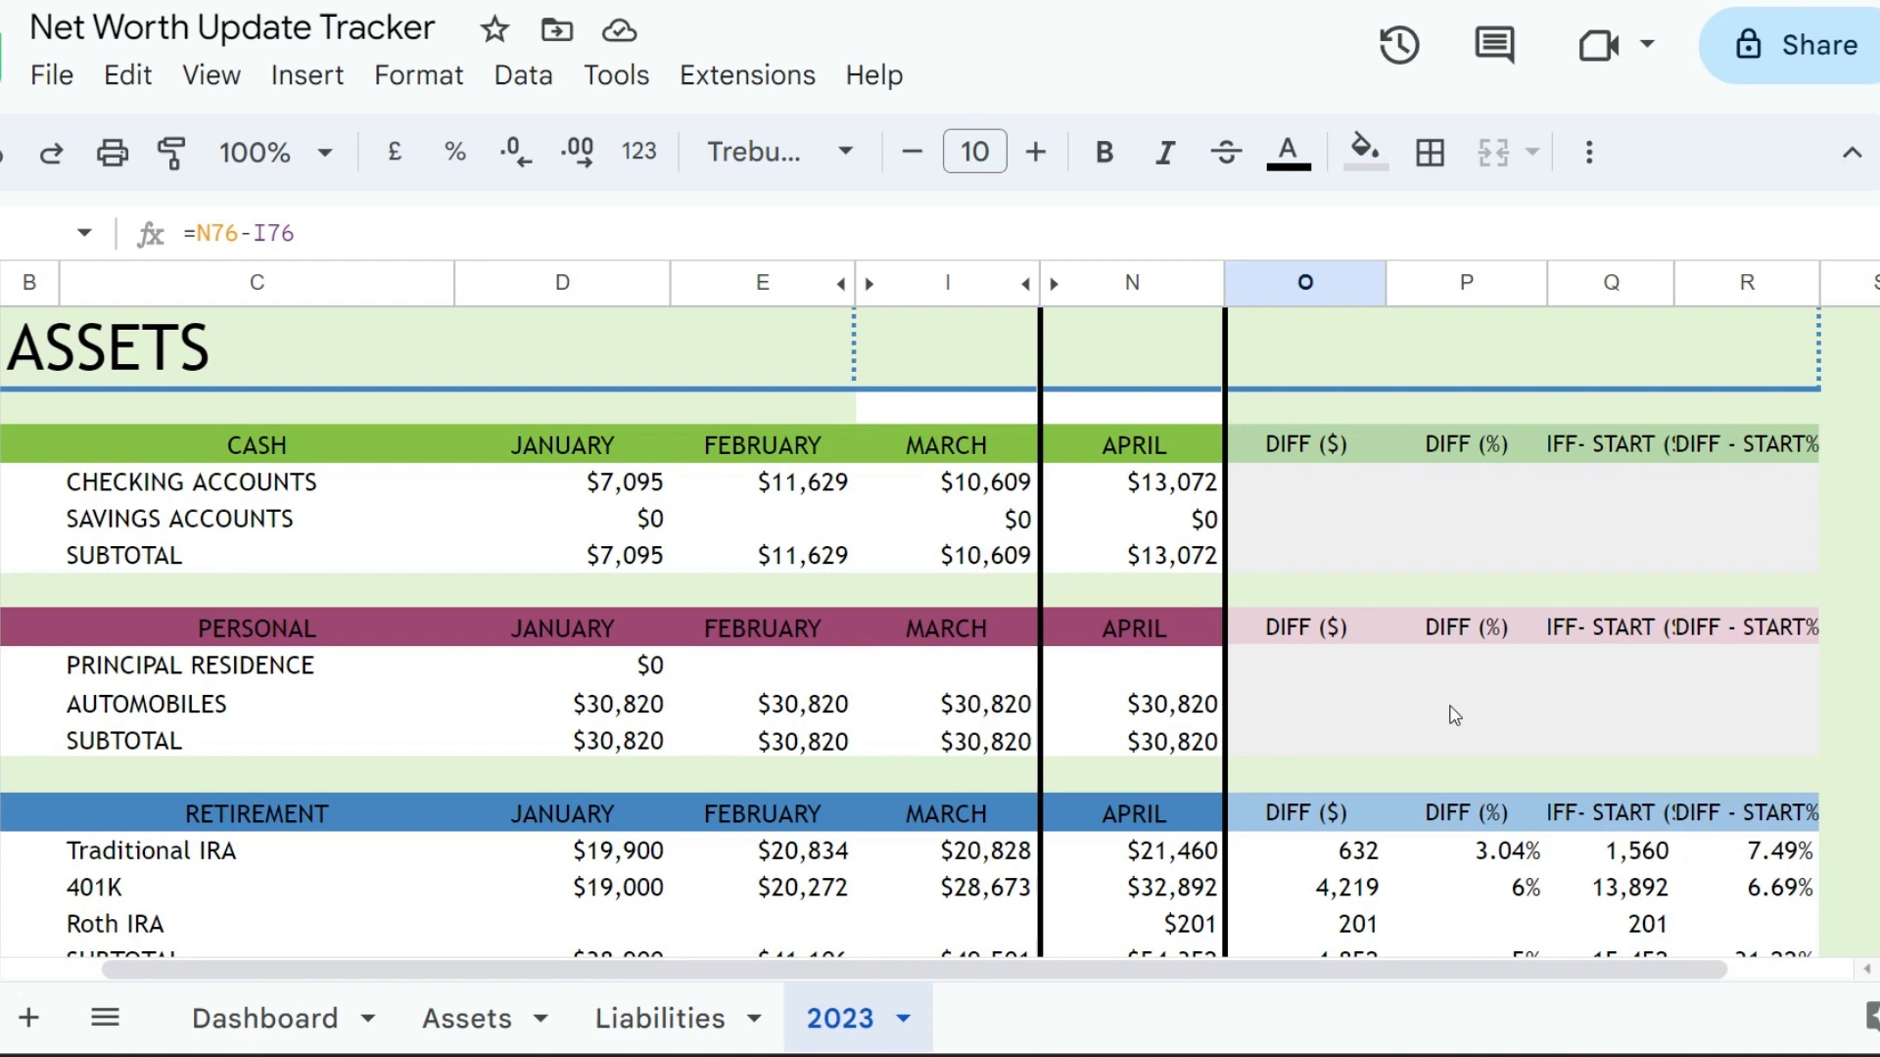
left_click(2, 518)
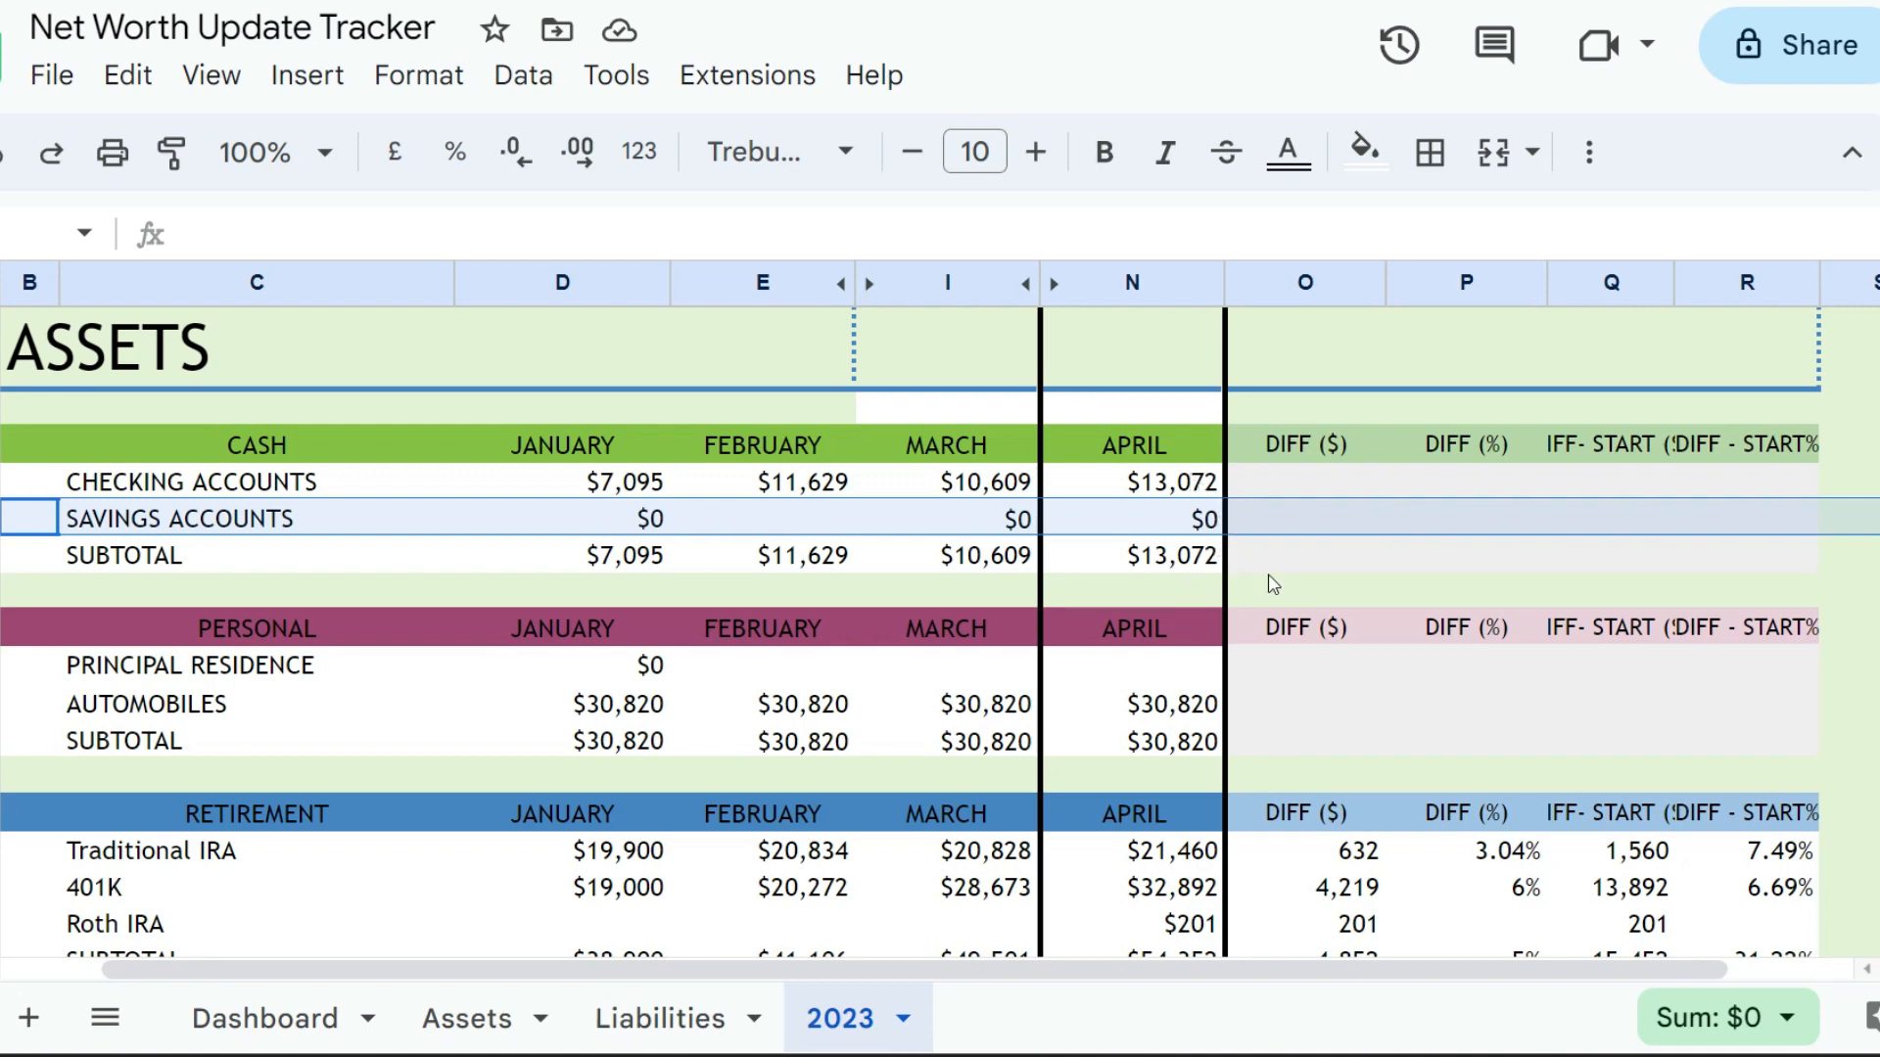
scroll(1124, 676, "down", 3)
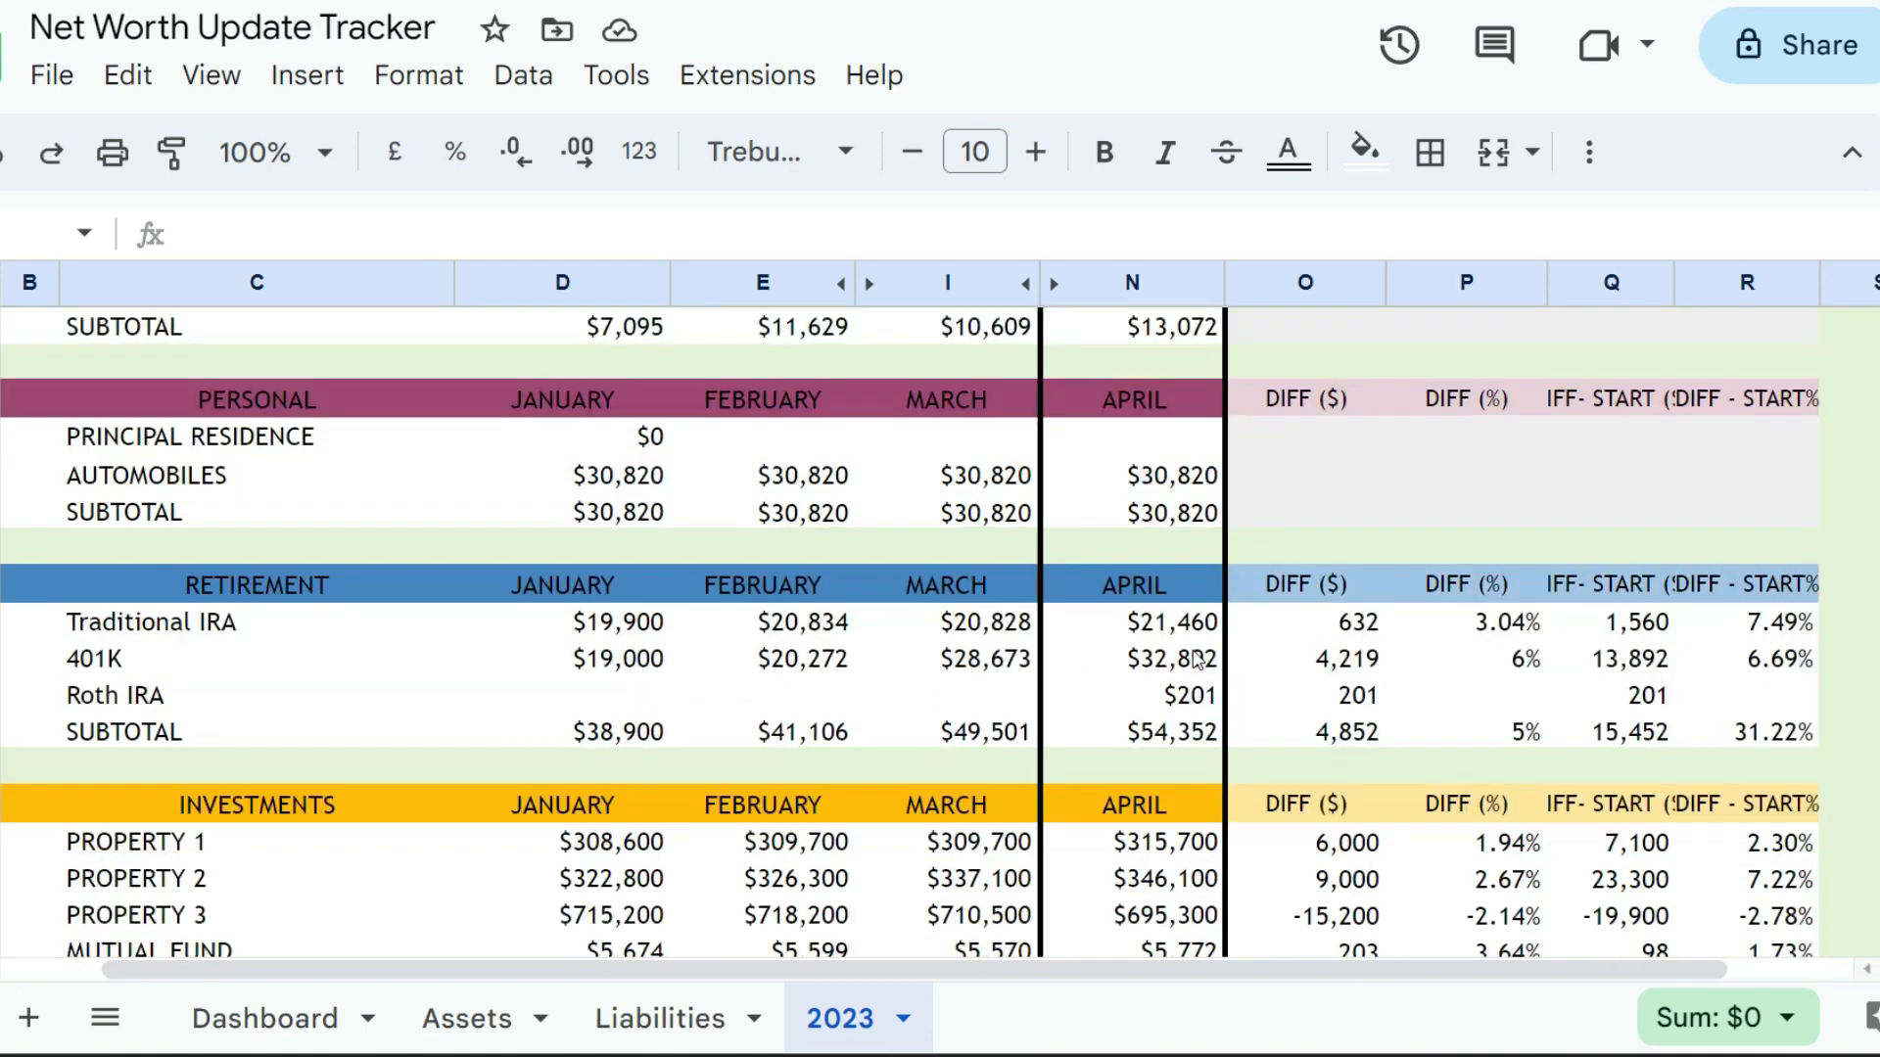
left_click(1186, 483)
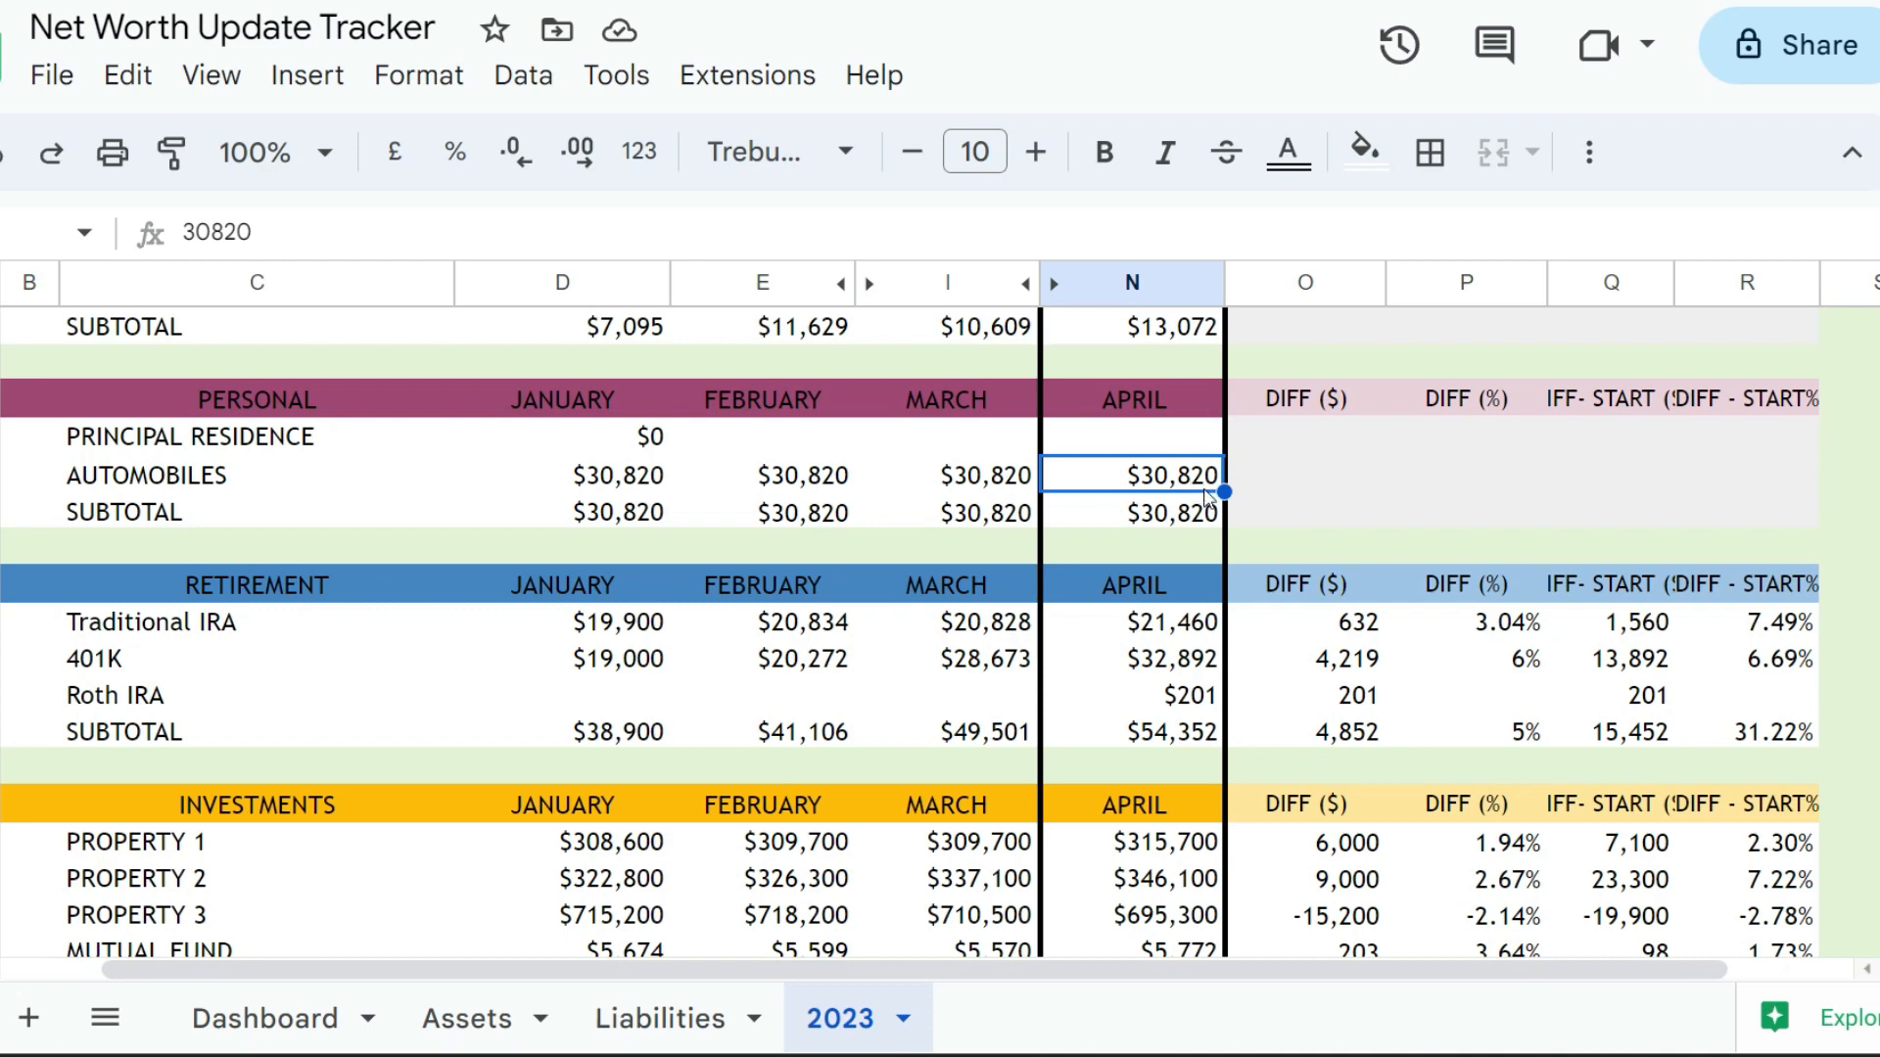
Step: Correct the 401K row's DIFF - START% formula under Retirement so it divides Q32 by the January balance
scroll(1202, 509, "down", 1)
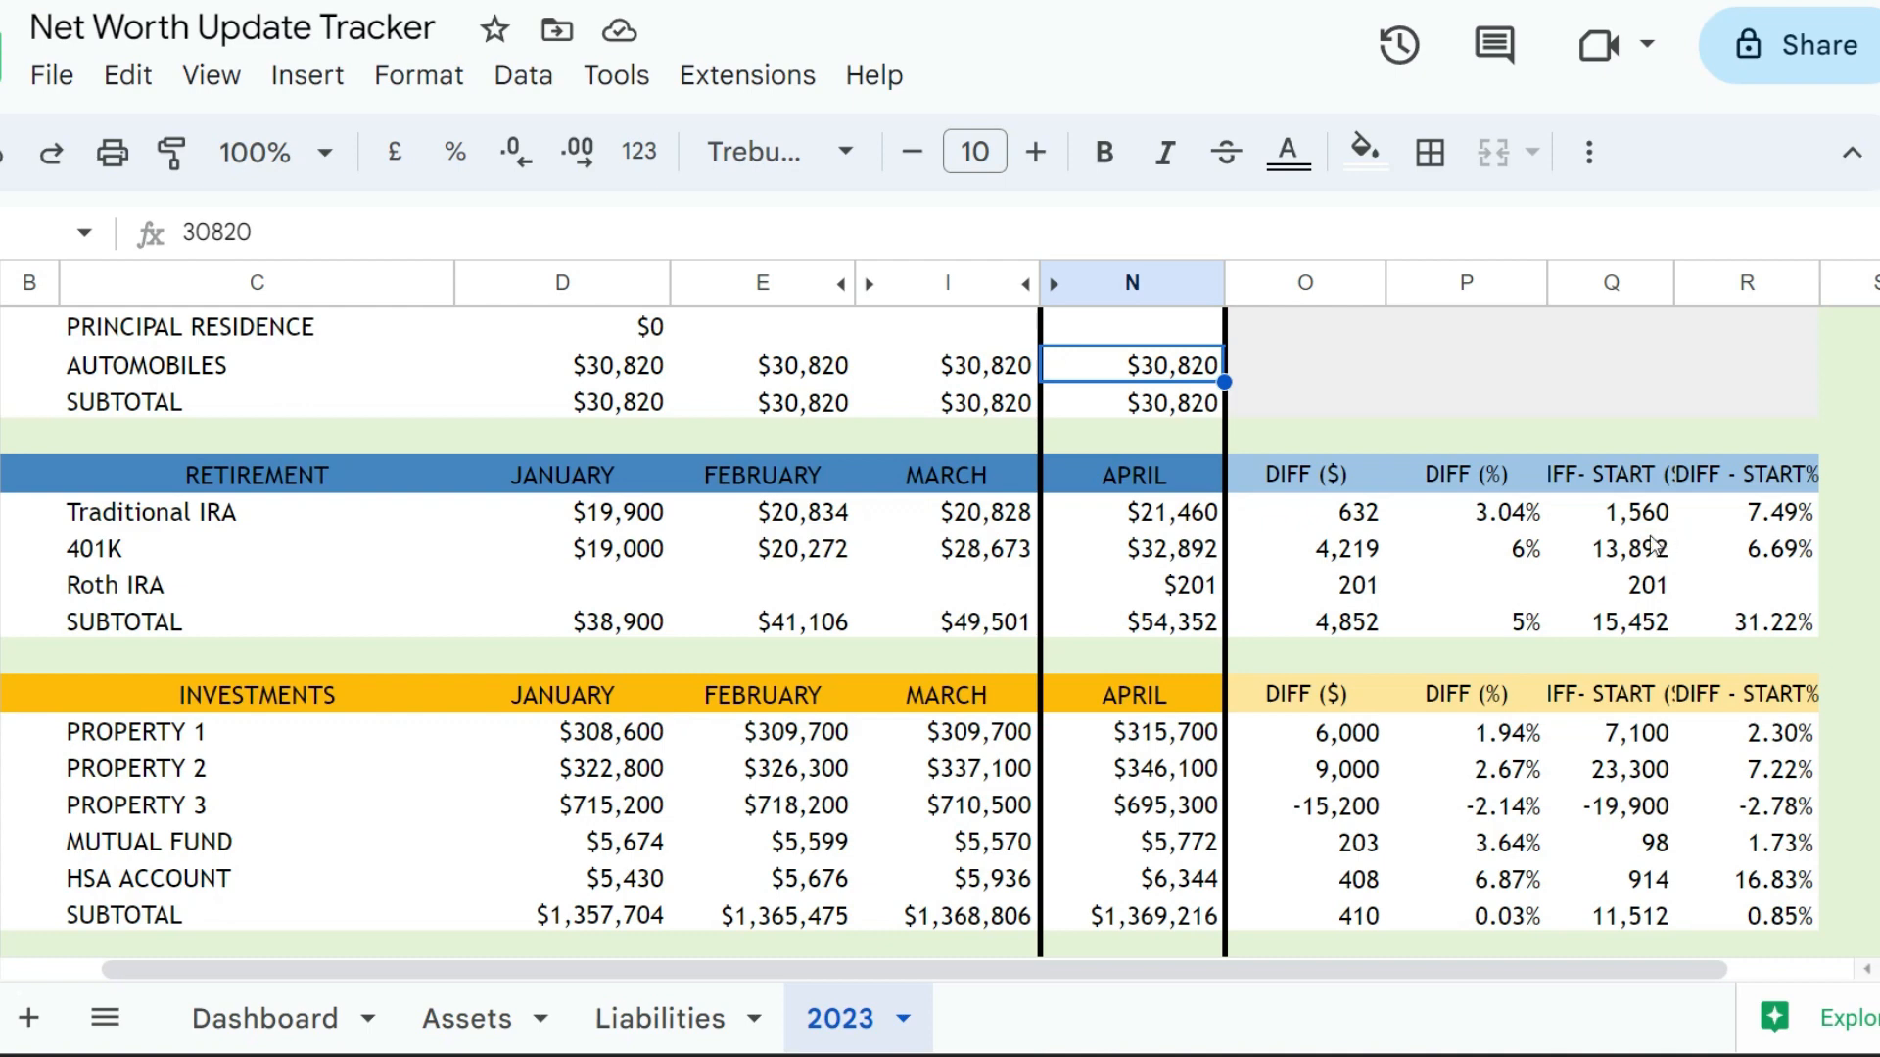
left_click(0, 548)
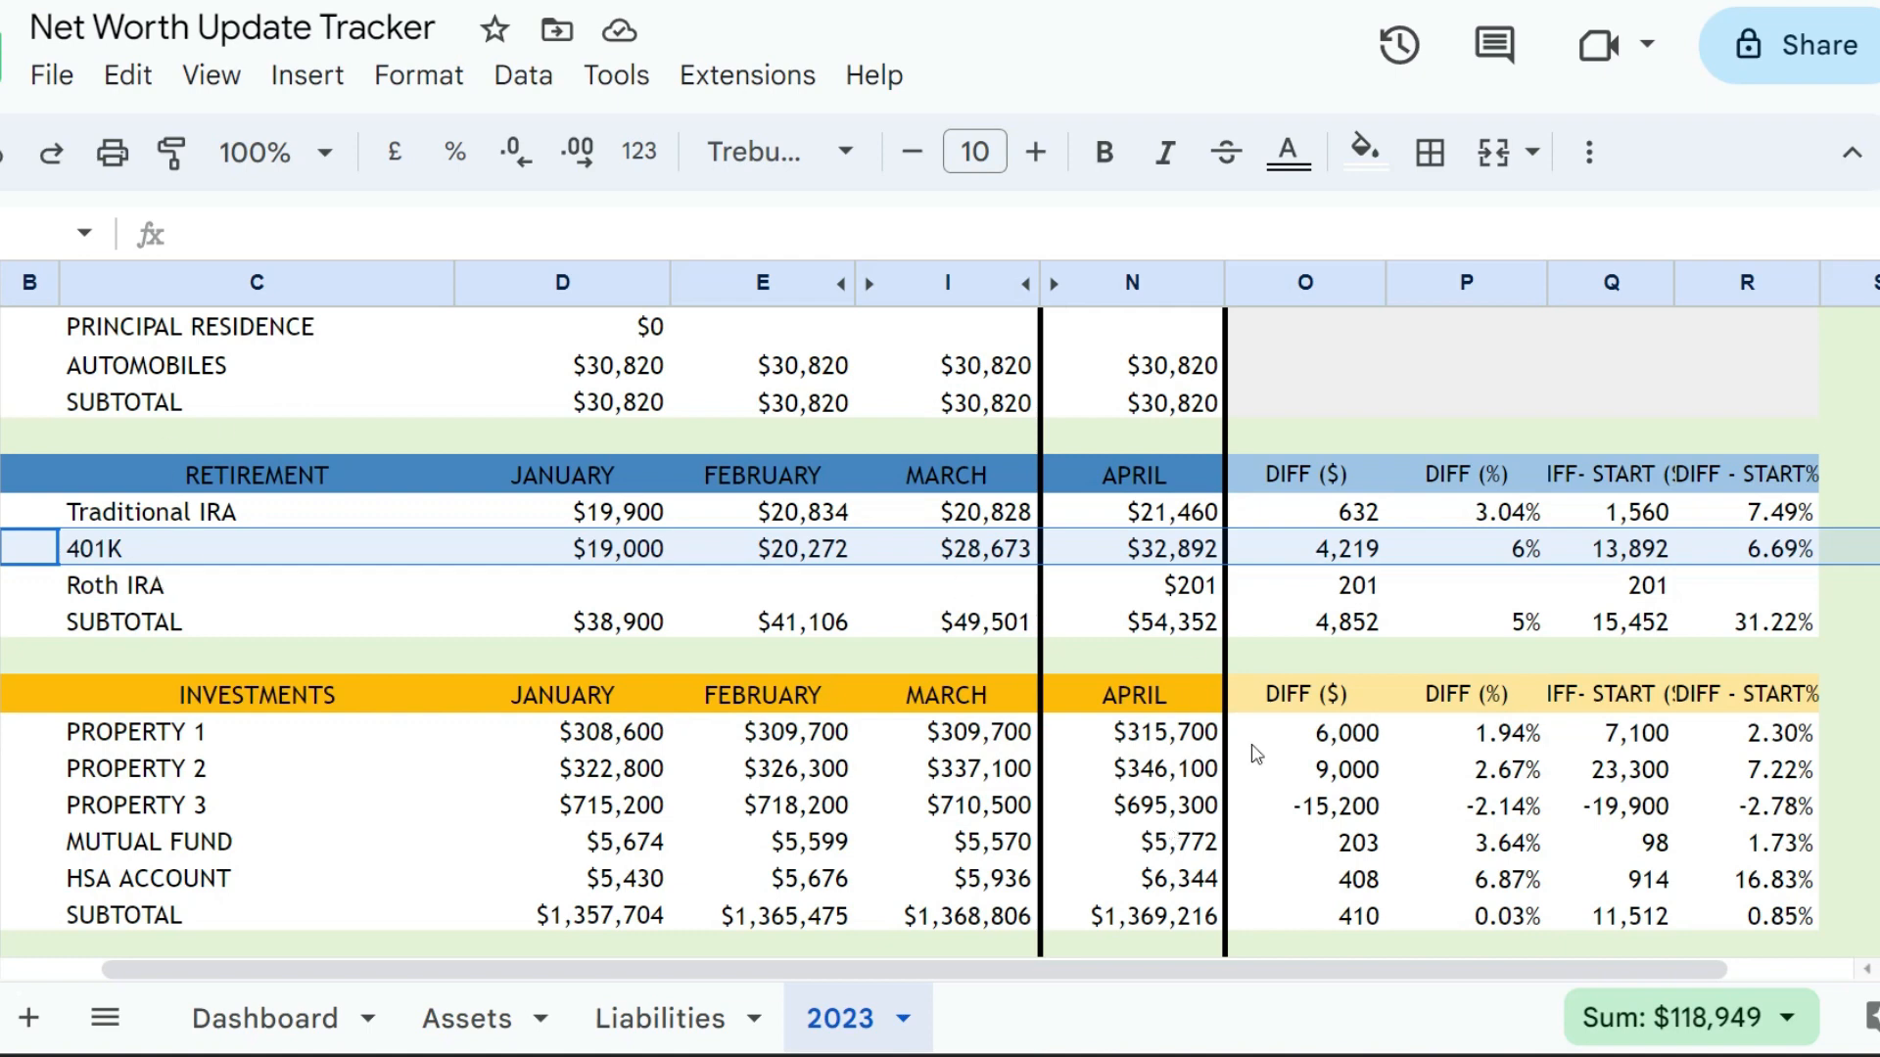
left_click(1799, 561)
double_click(1797, 556)
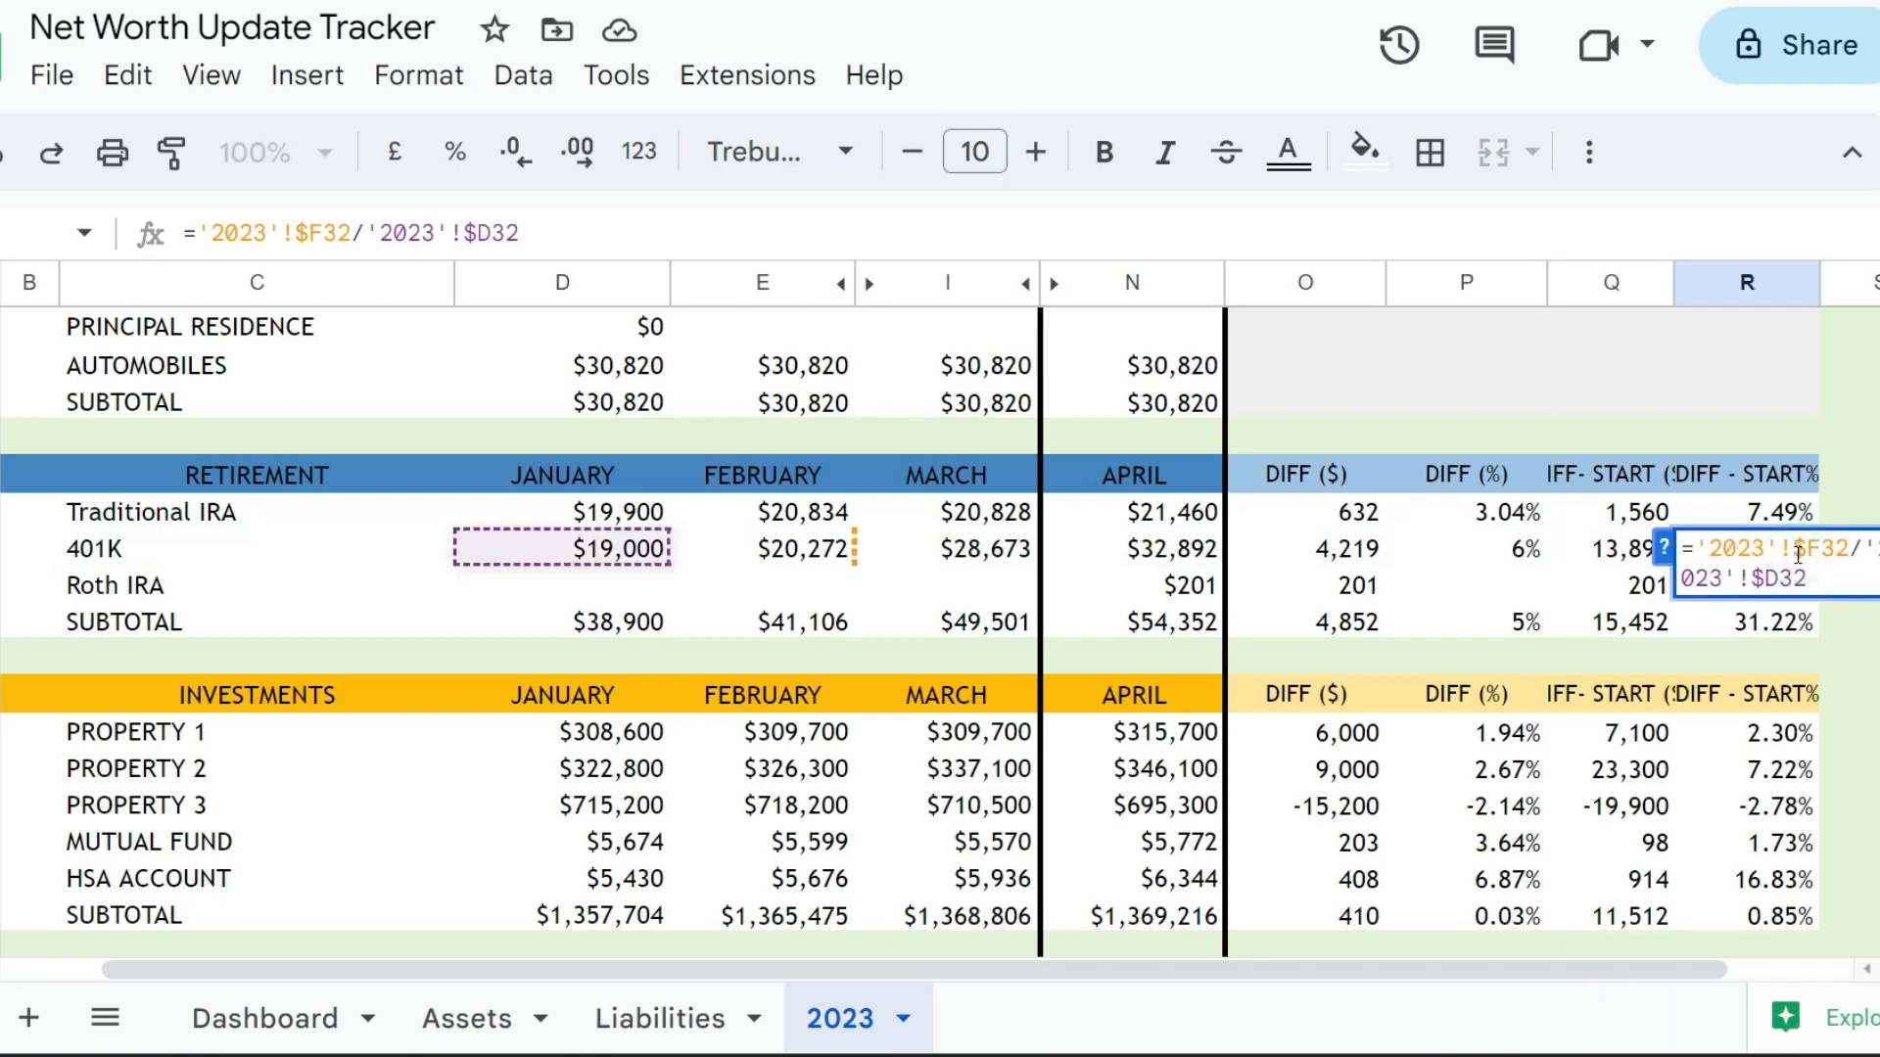
left_click_drag(1847, 548, 1697, 545)
key("BackSpace")
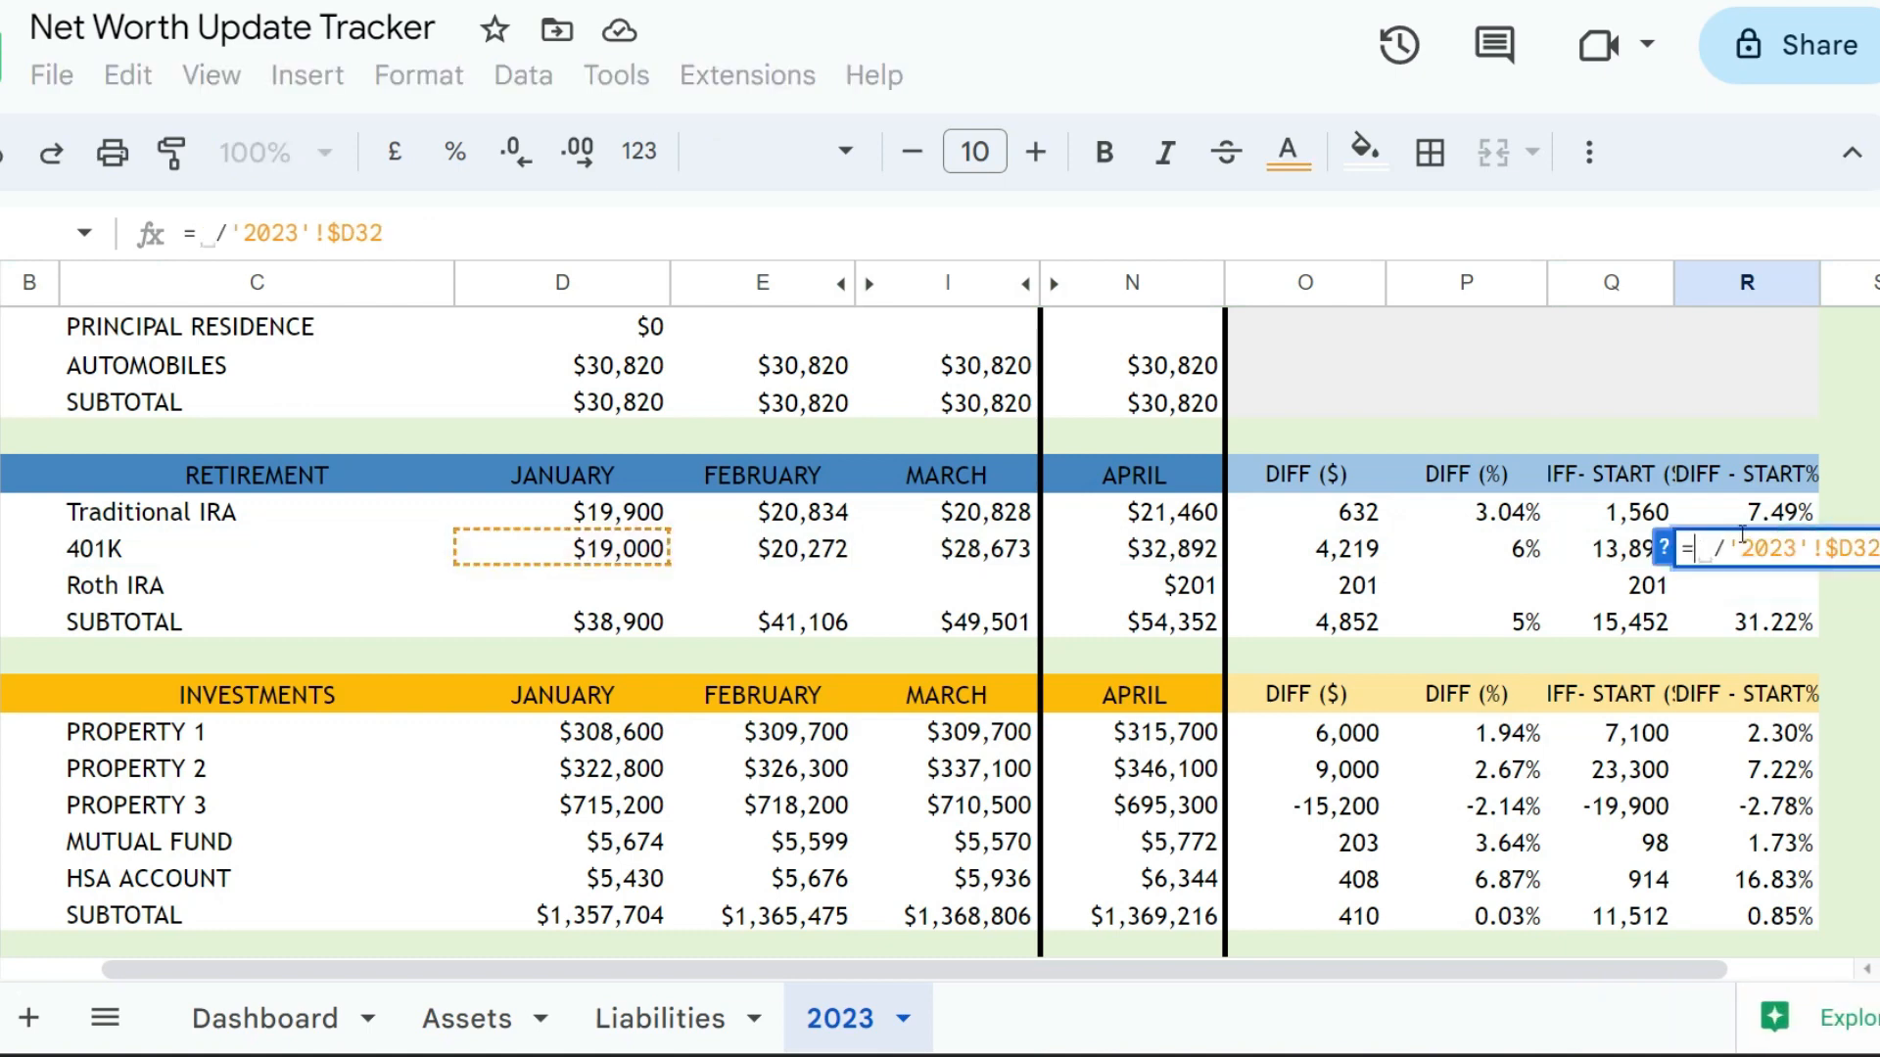
left_click(1618, 558)
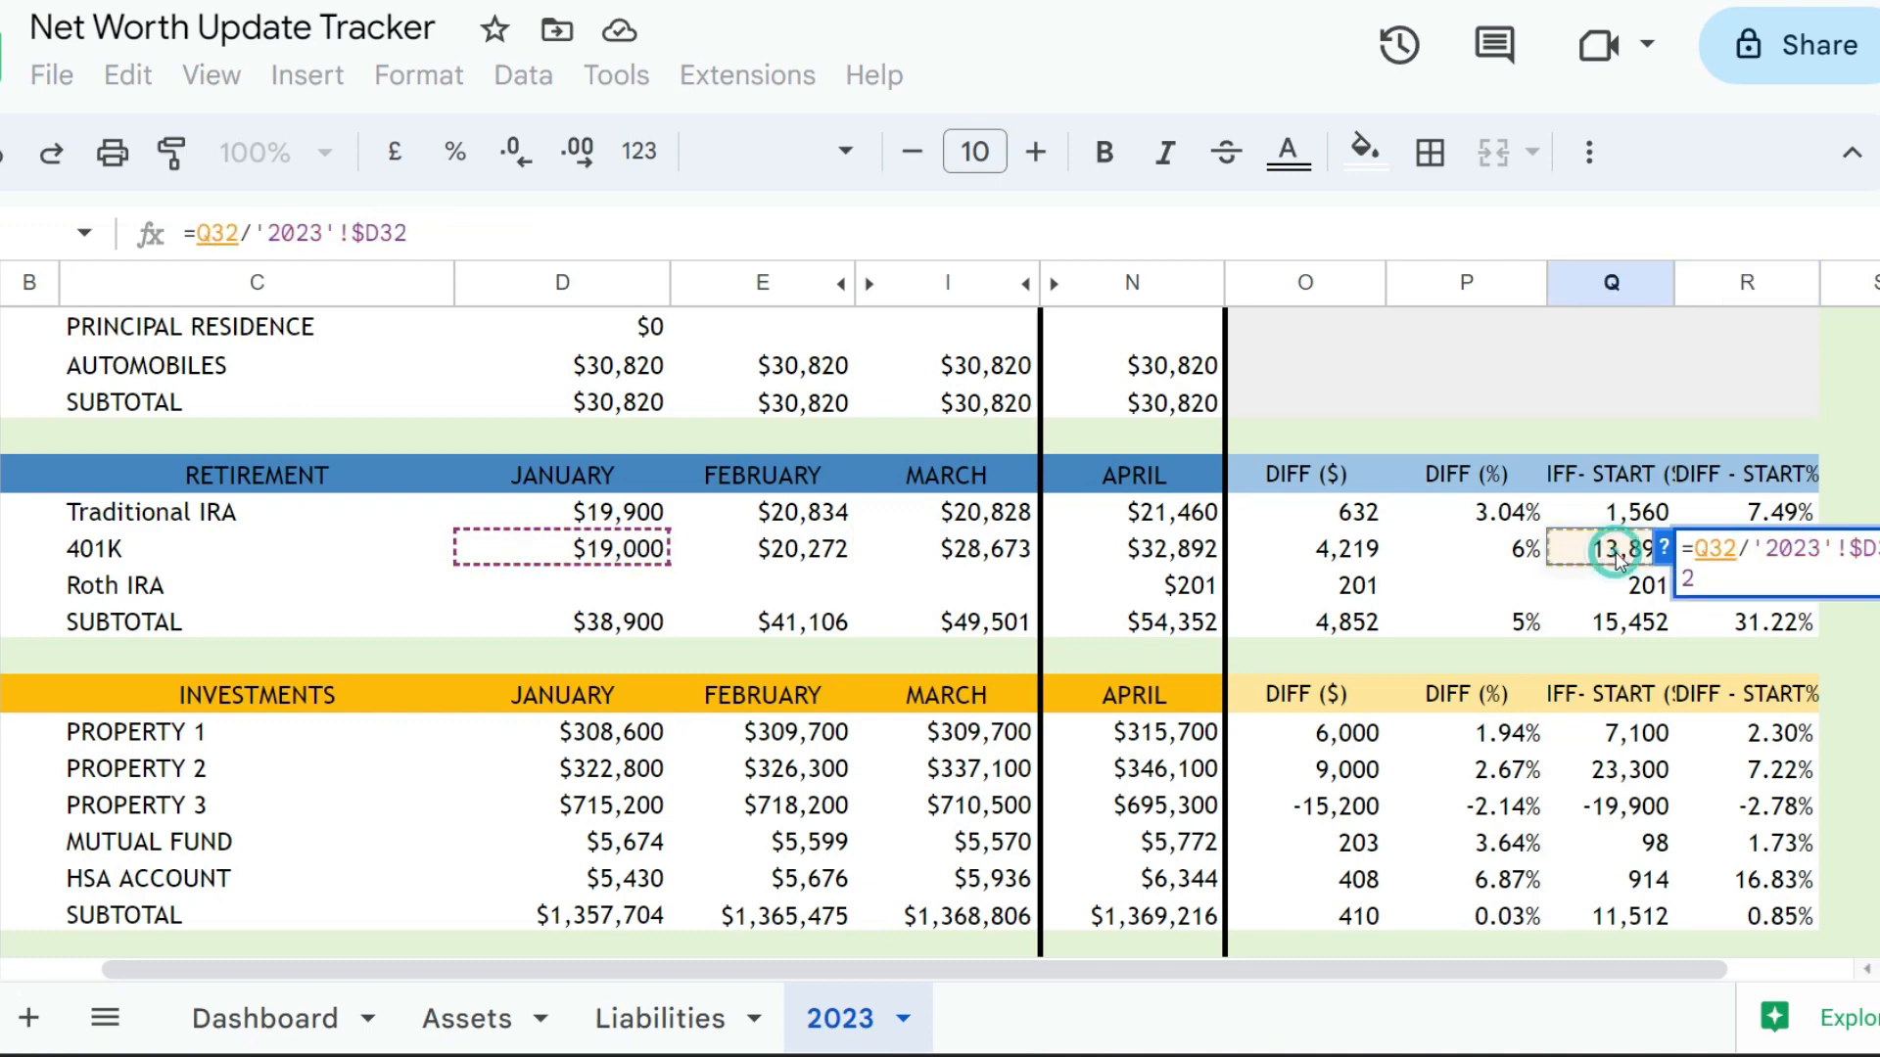
key("Return")
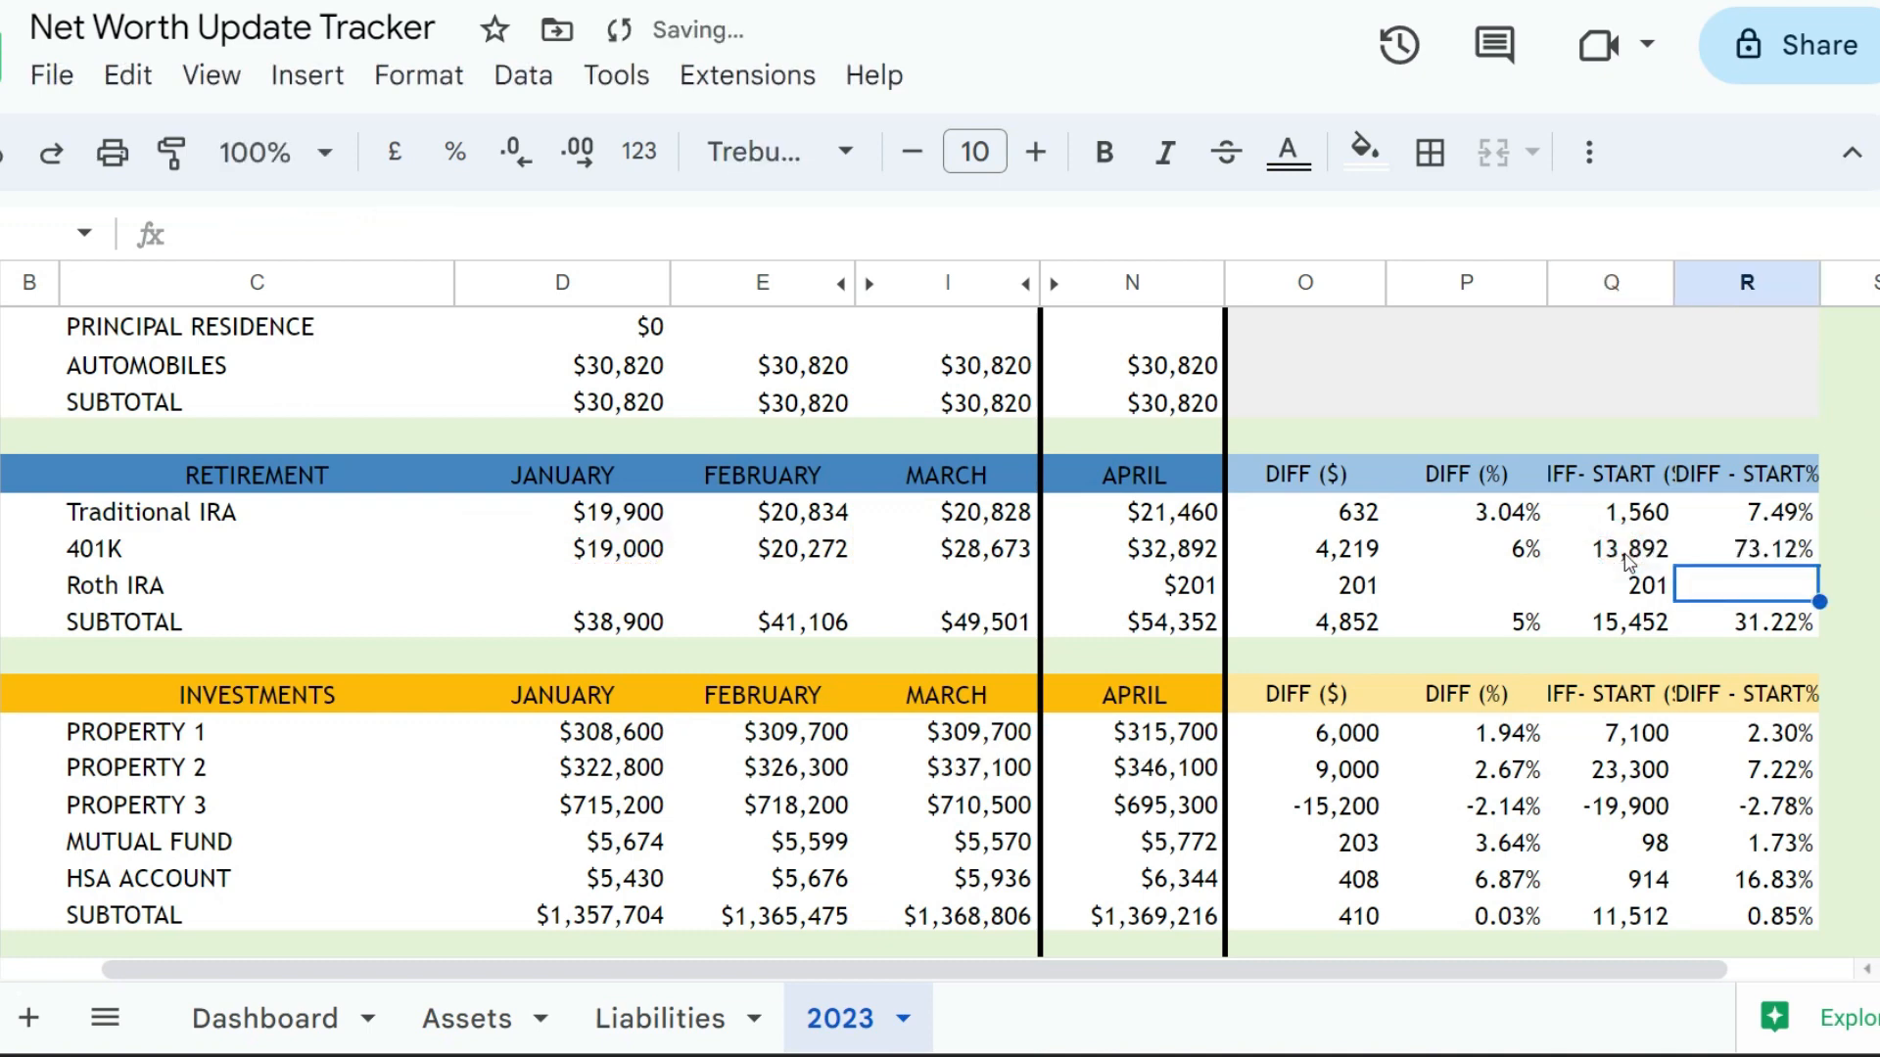
Step: Simplify the January reference in the 401K row's DIFF - START% formula so it reads =Q32/D32
double_click(1767, 550)
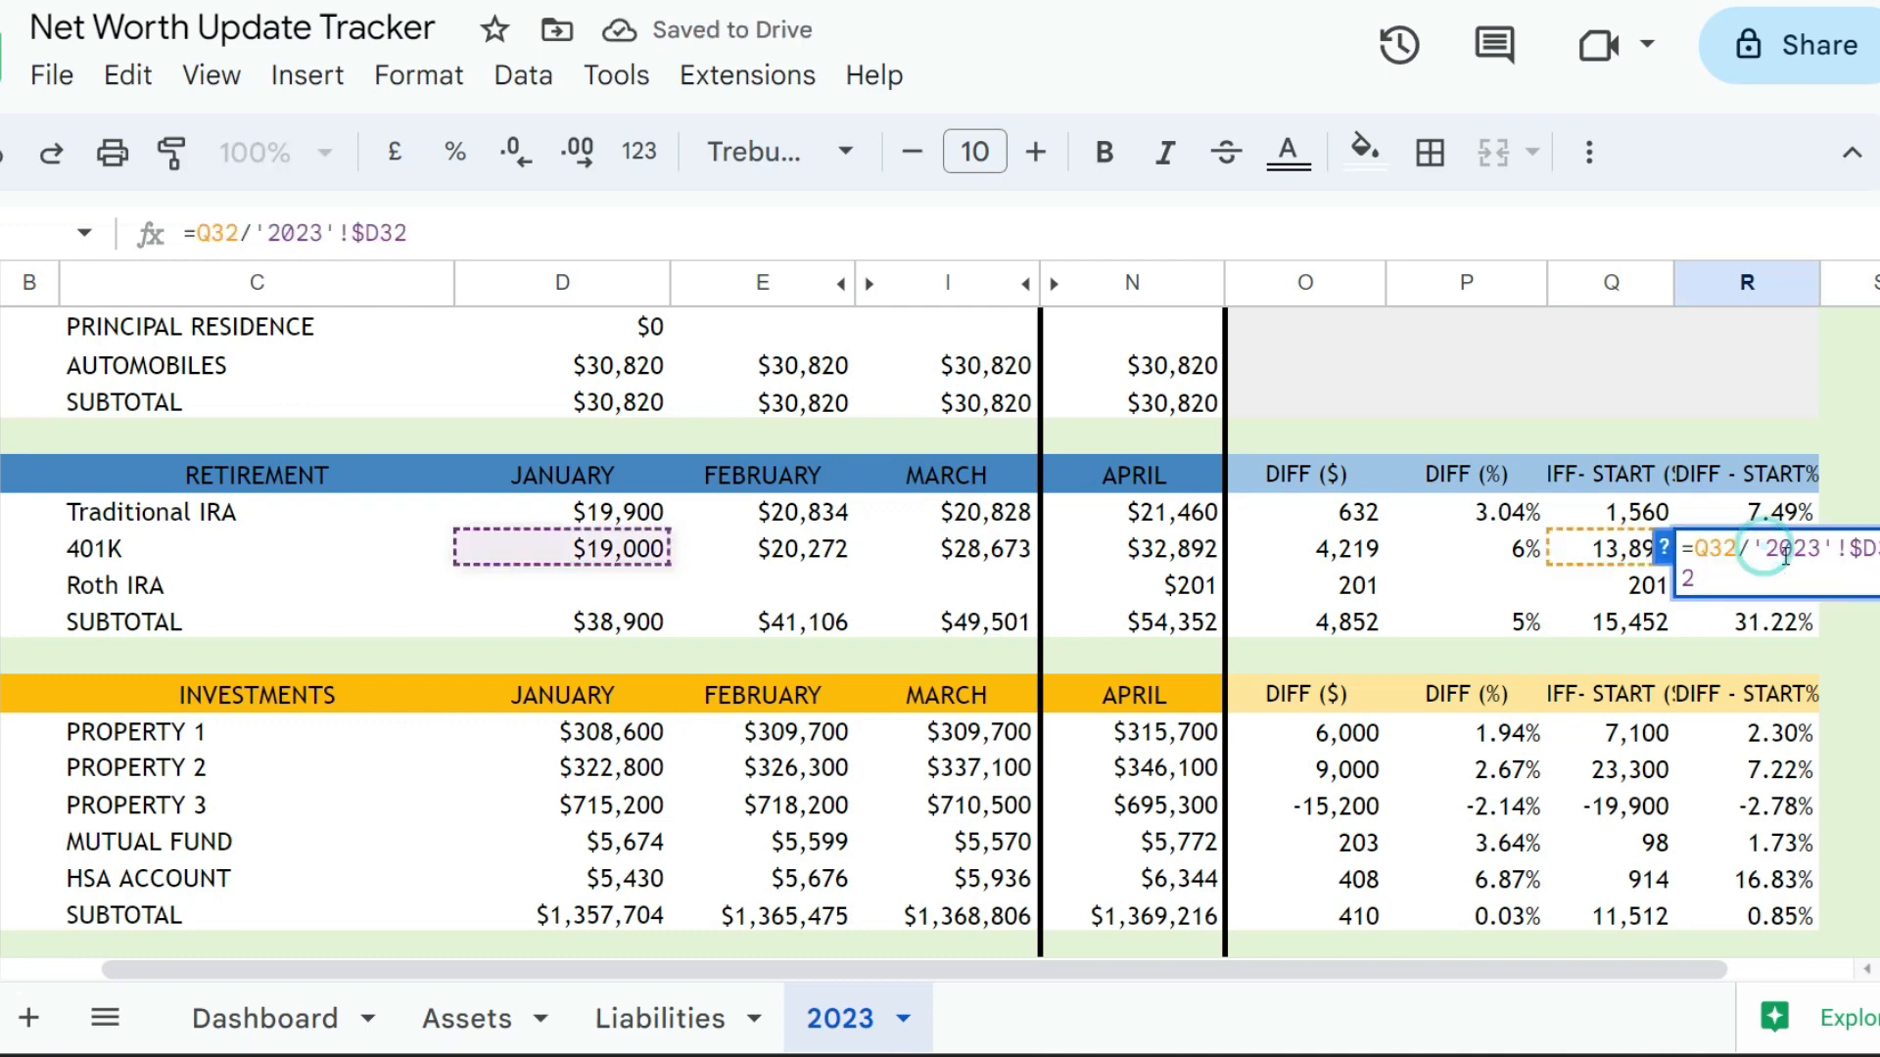
left_click_drag(1753, 548, 1838, 555)
key("BackSpace")
left_click(618, 558)
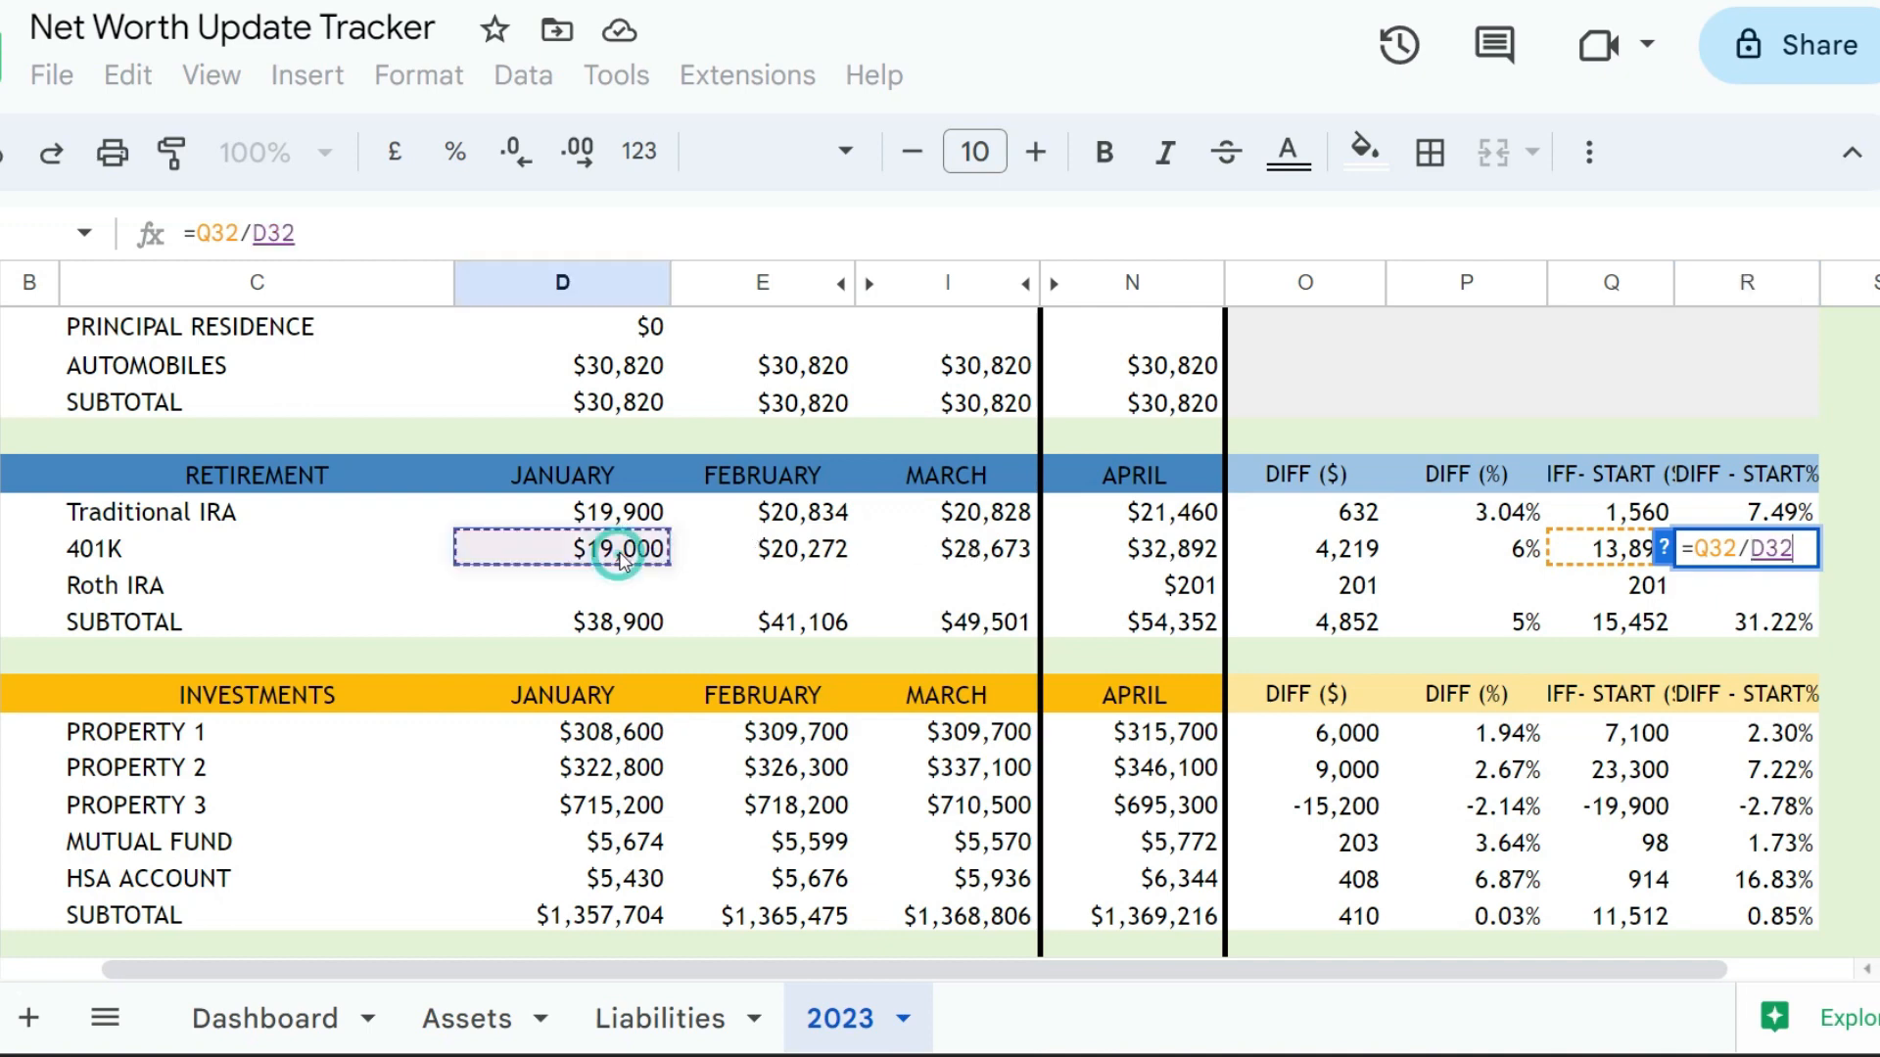
key("Return")
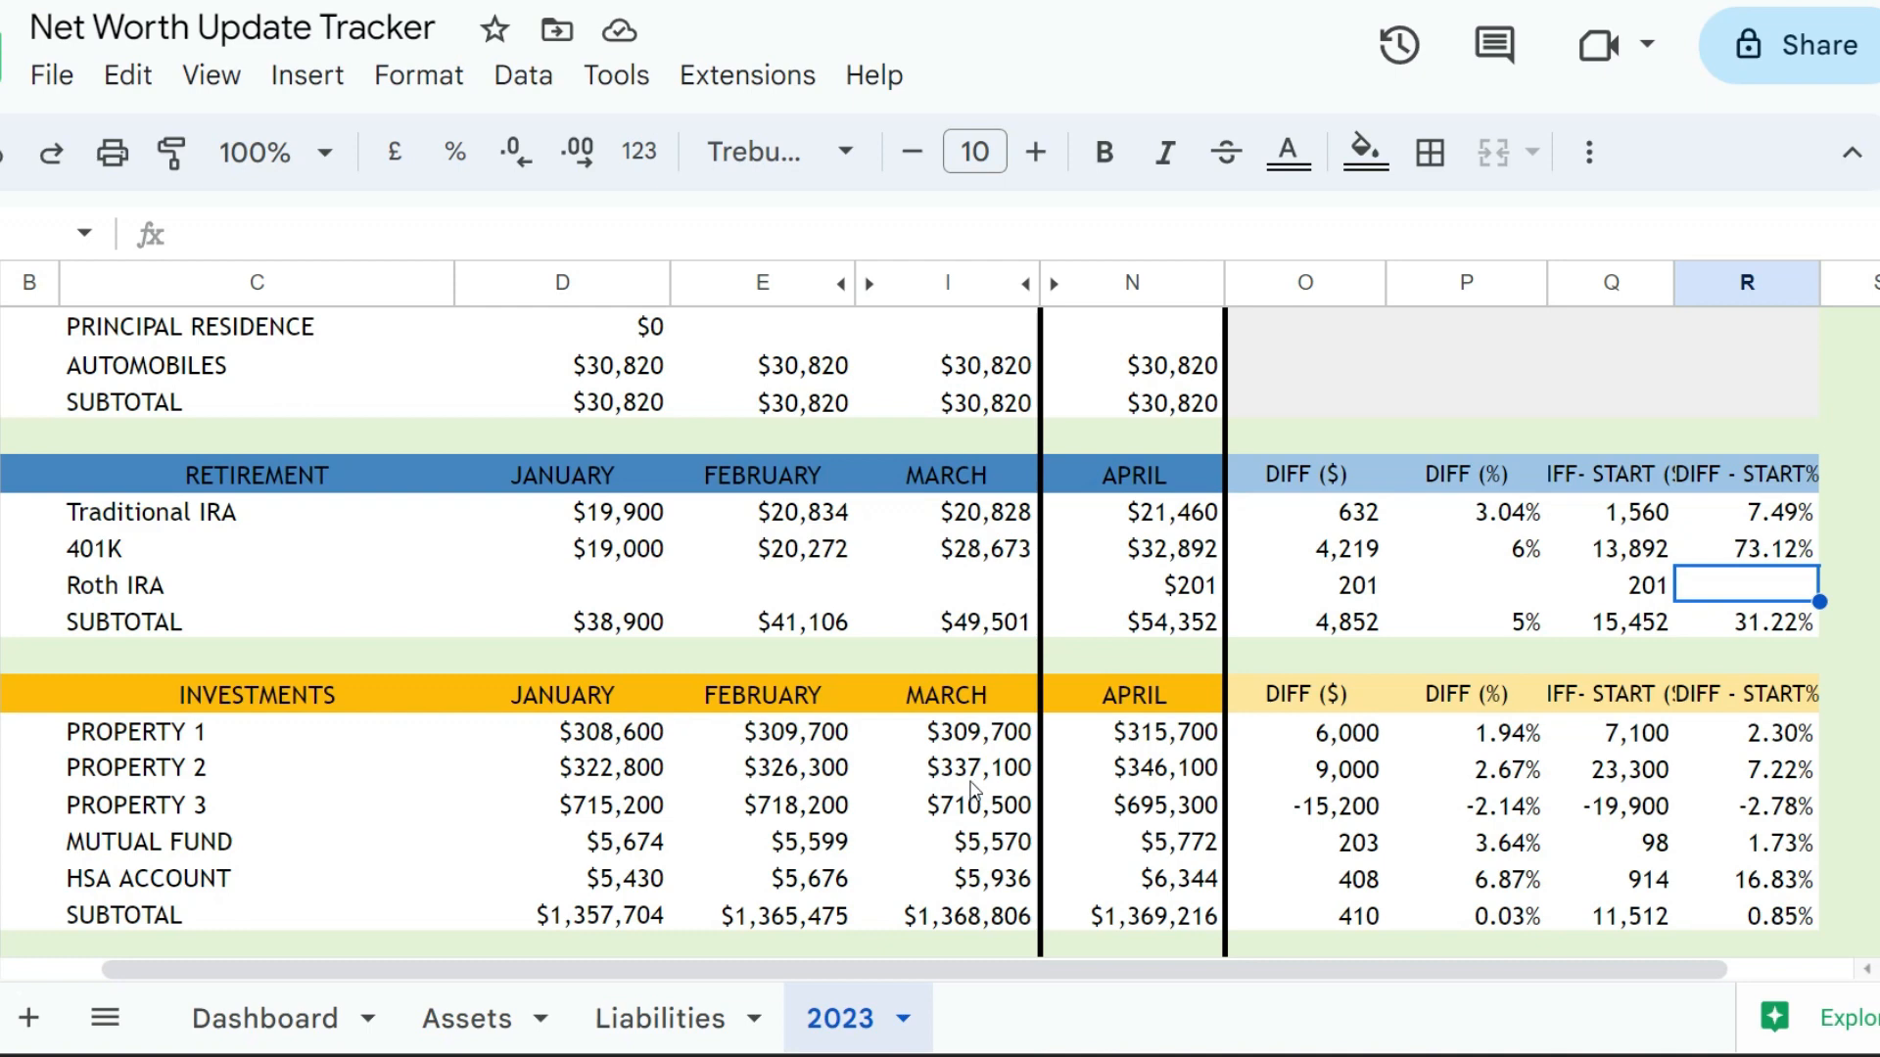
Step: Review the 401K row, the Roth IRA April balance and the Subtotal row under Retirement
left_click(1, 549)
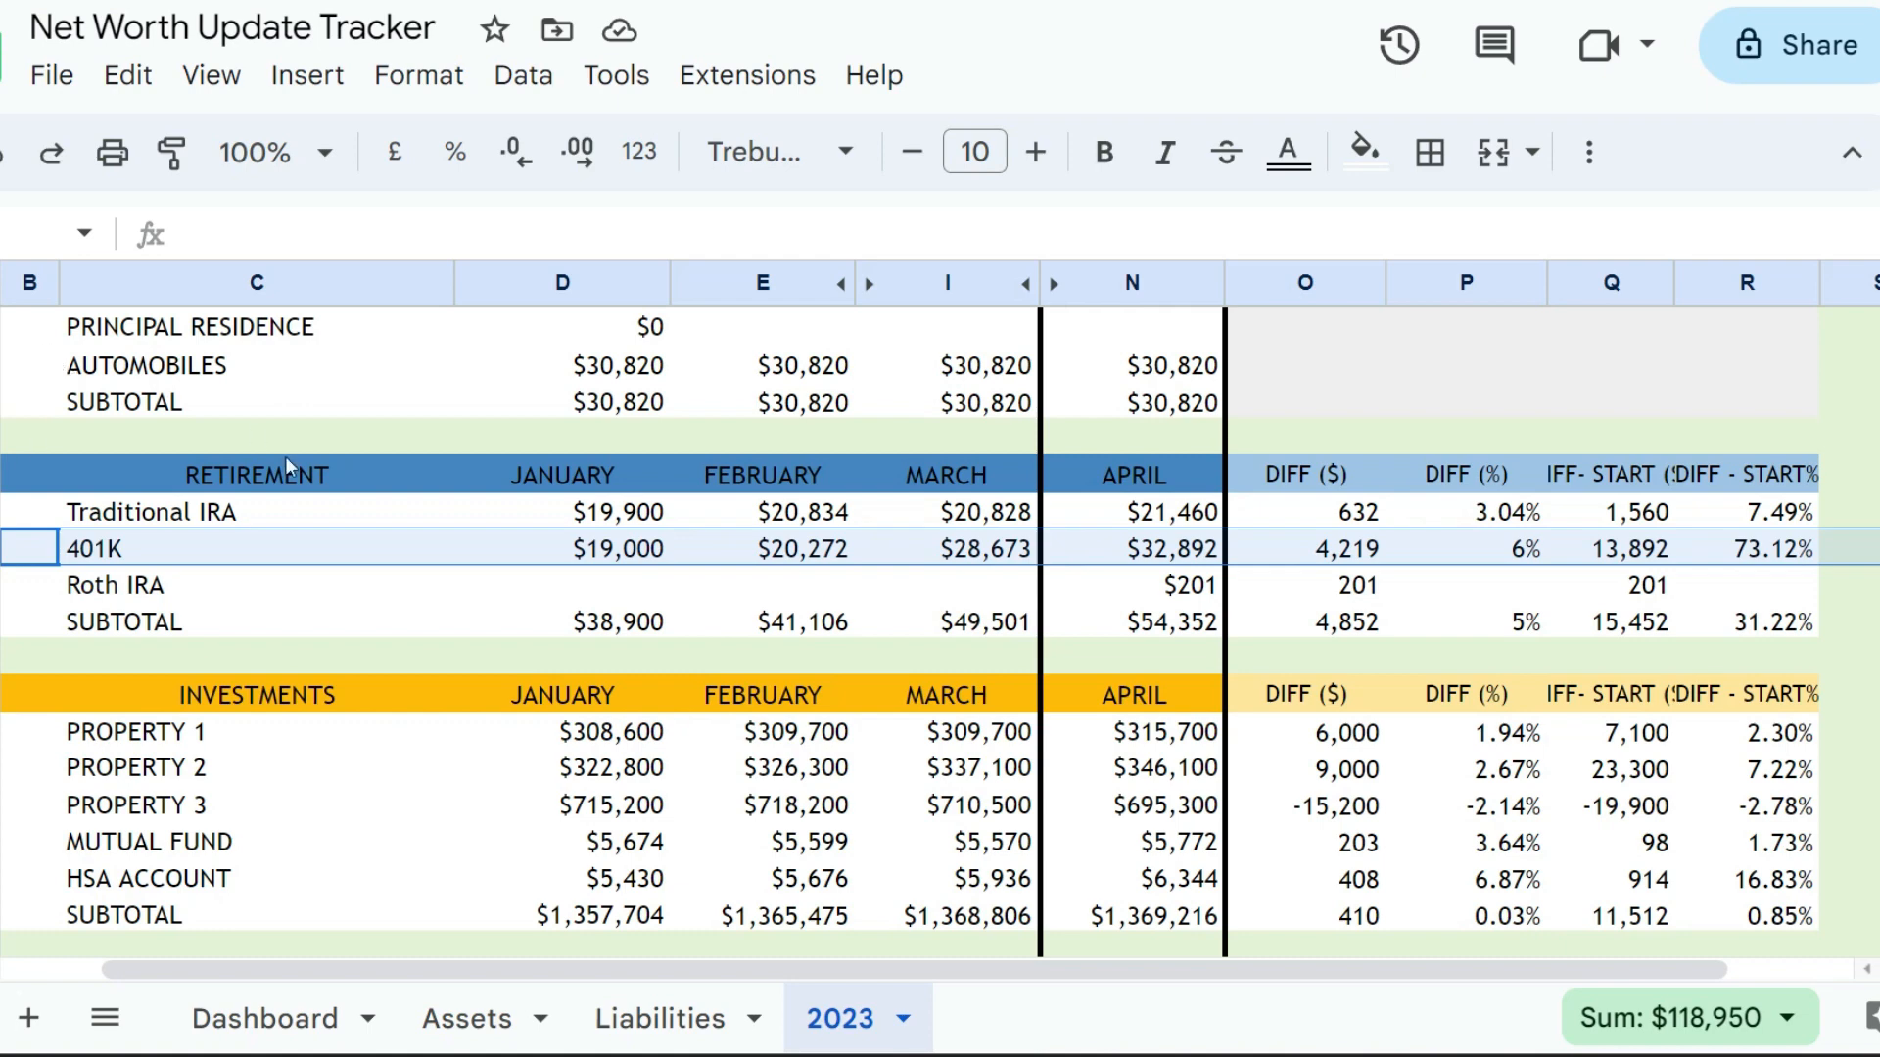
left_click(1116, 589)
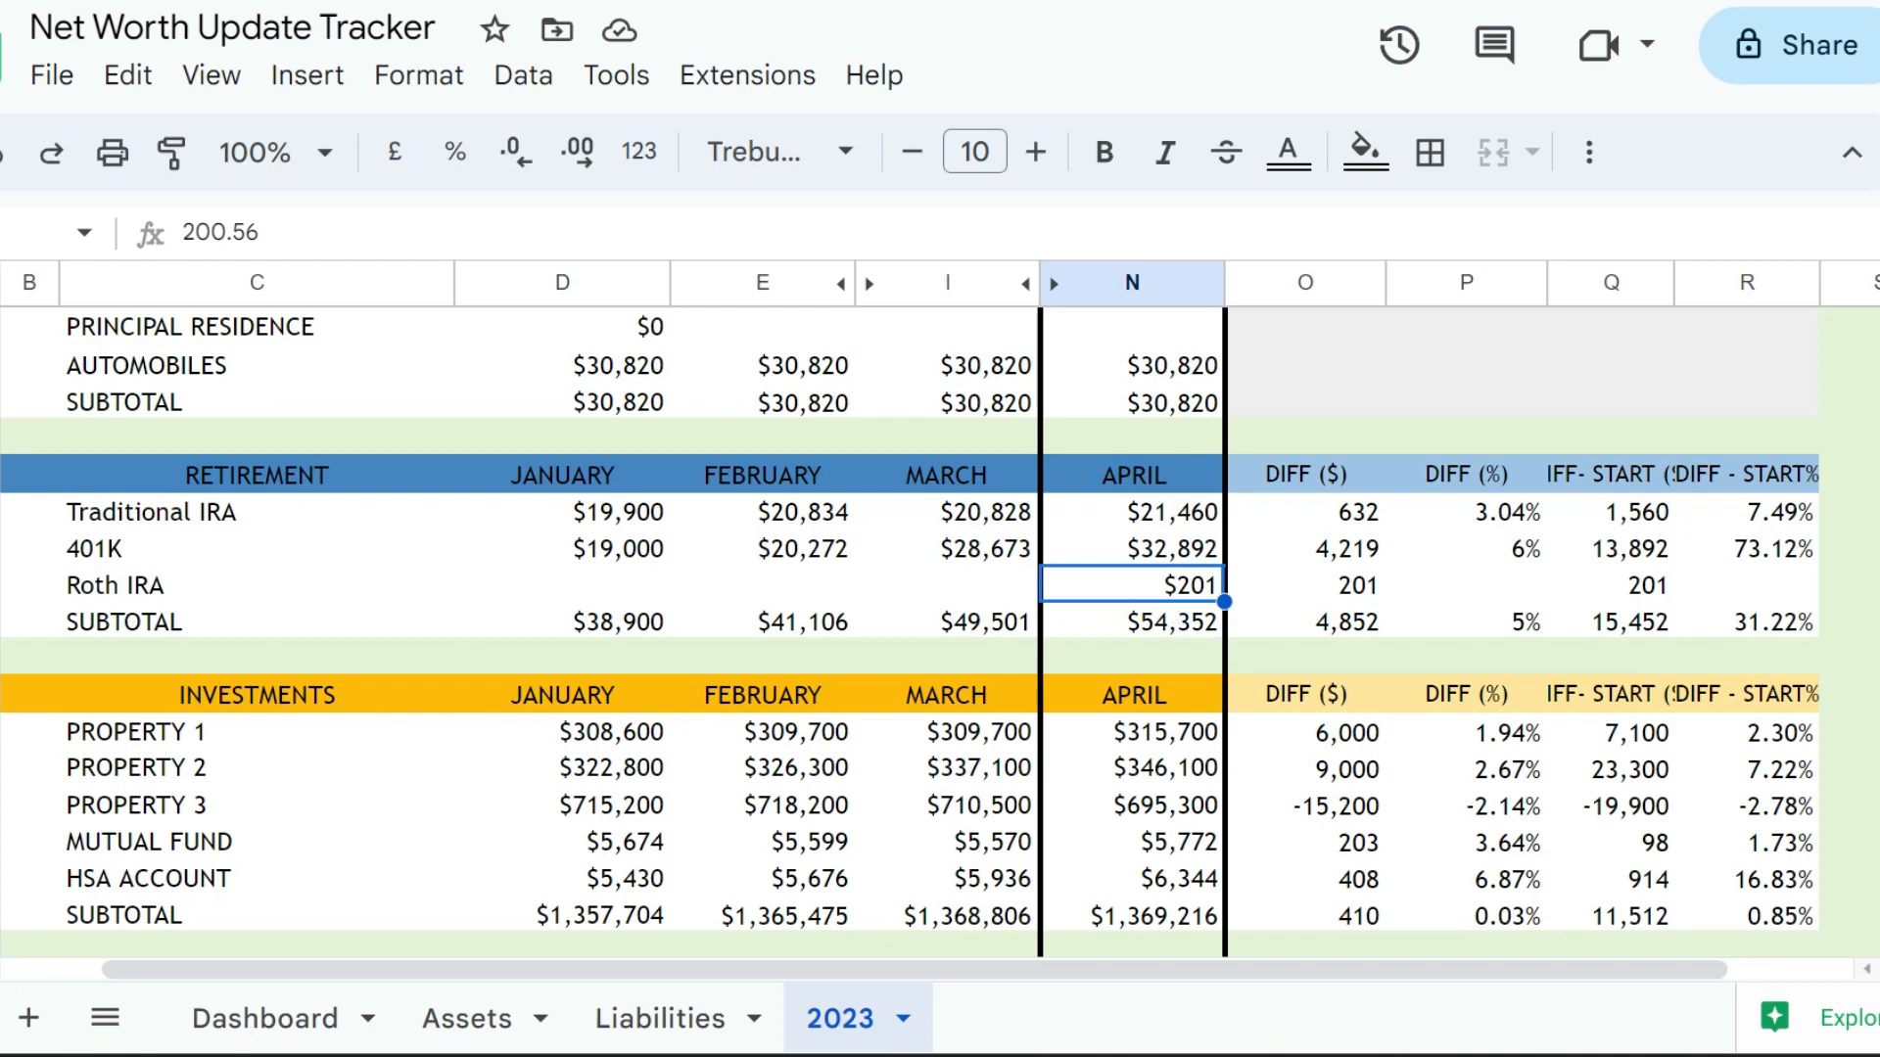
left_click(8, 622)
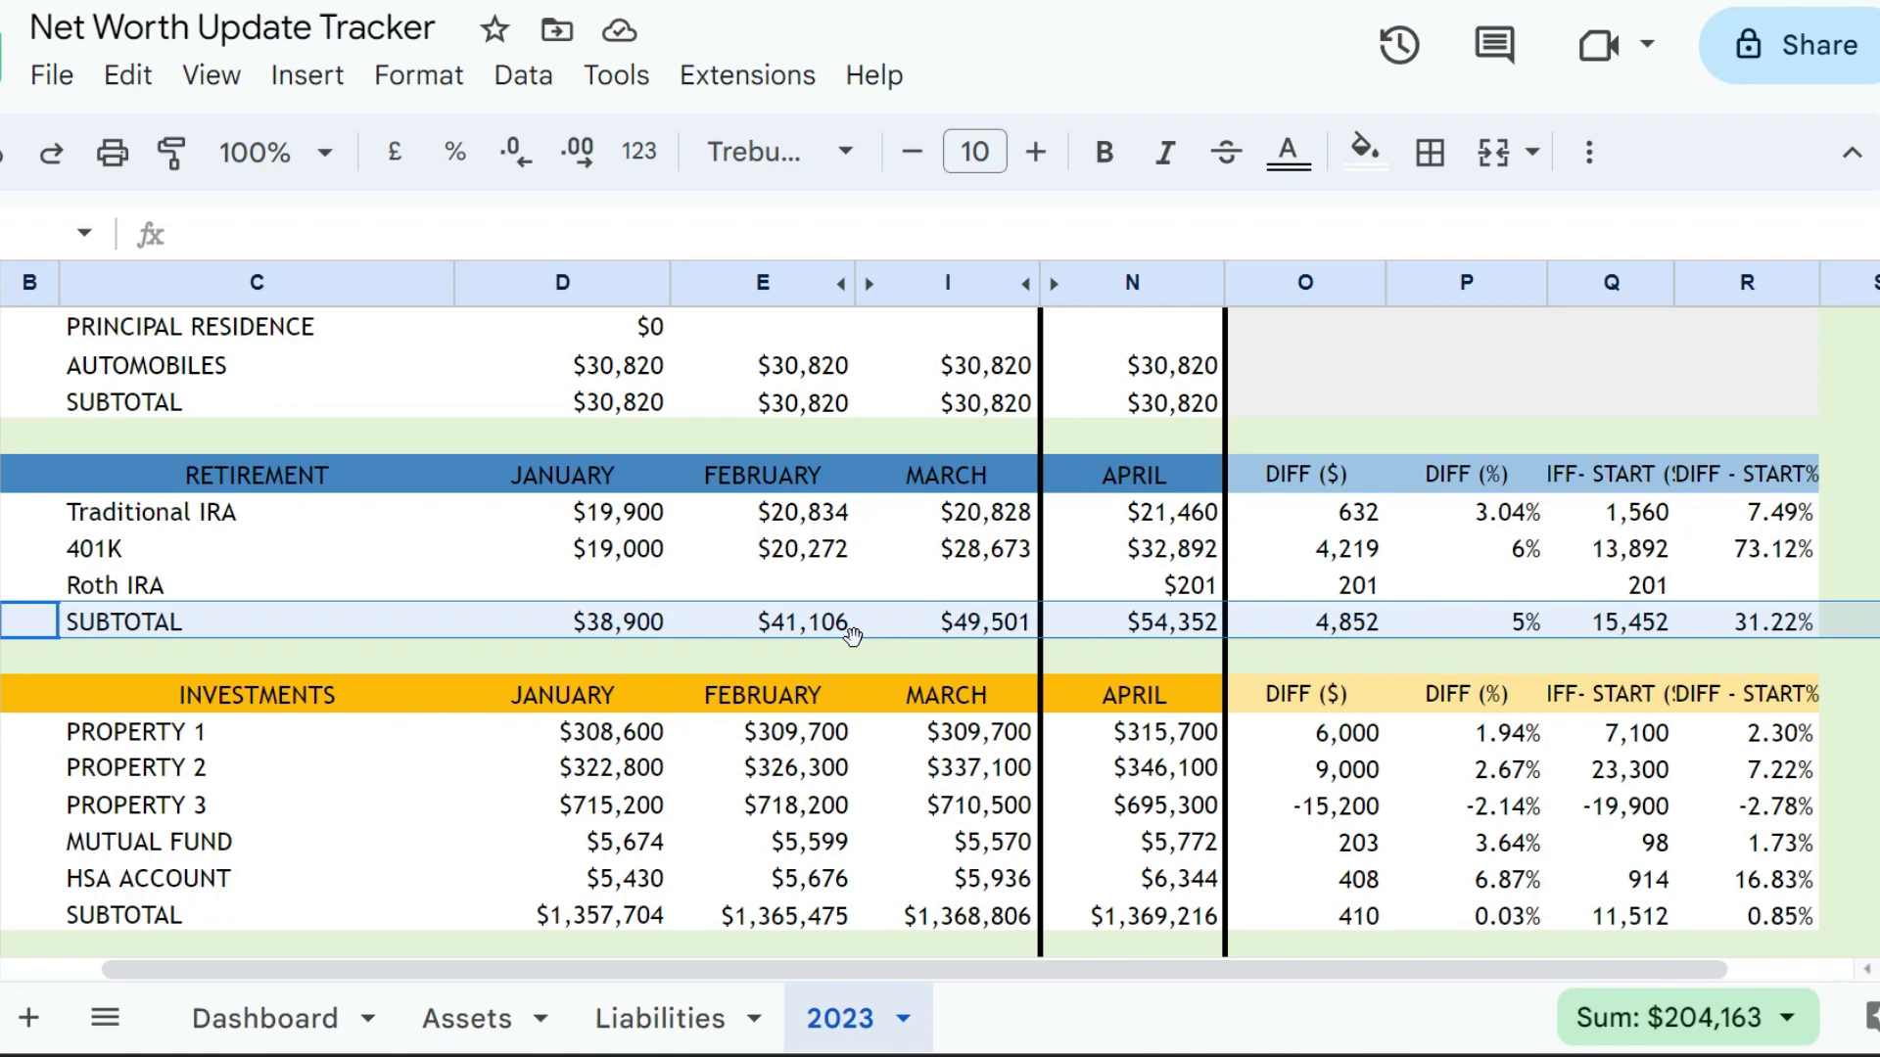
Step: Review the Property 2 and Property 3 rows in the Investments section
scroll(902, 661, "down", 3)
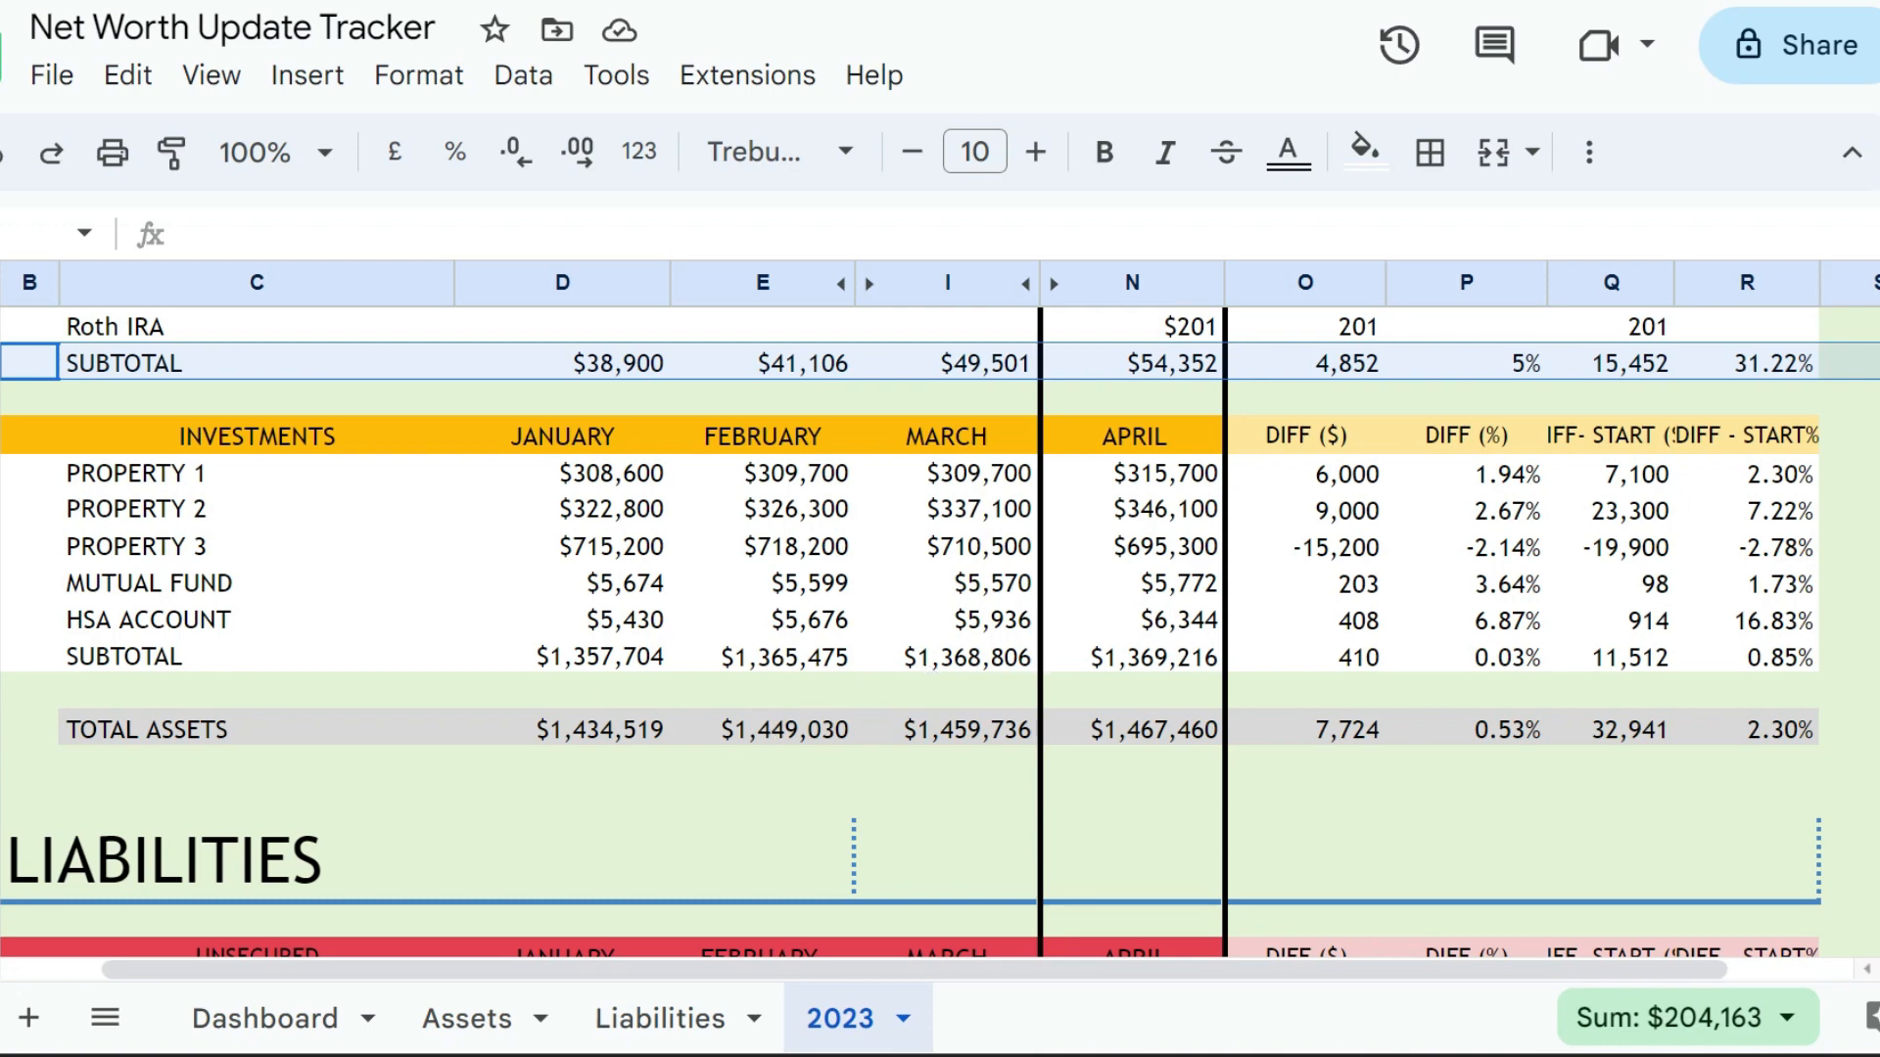
left_click(0, 508)
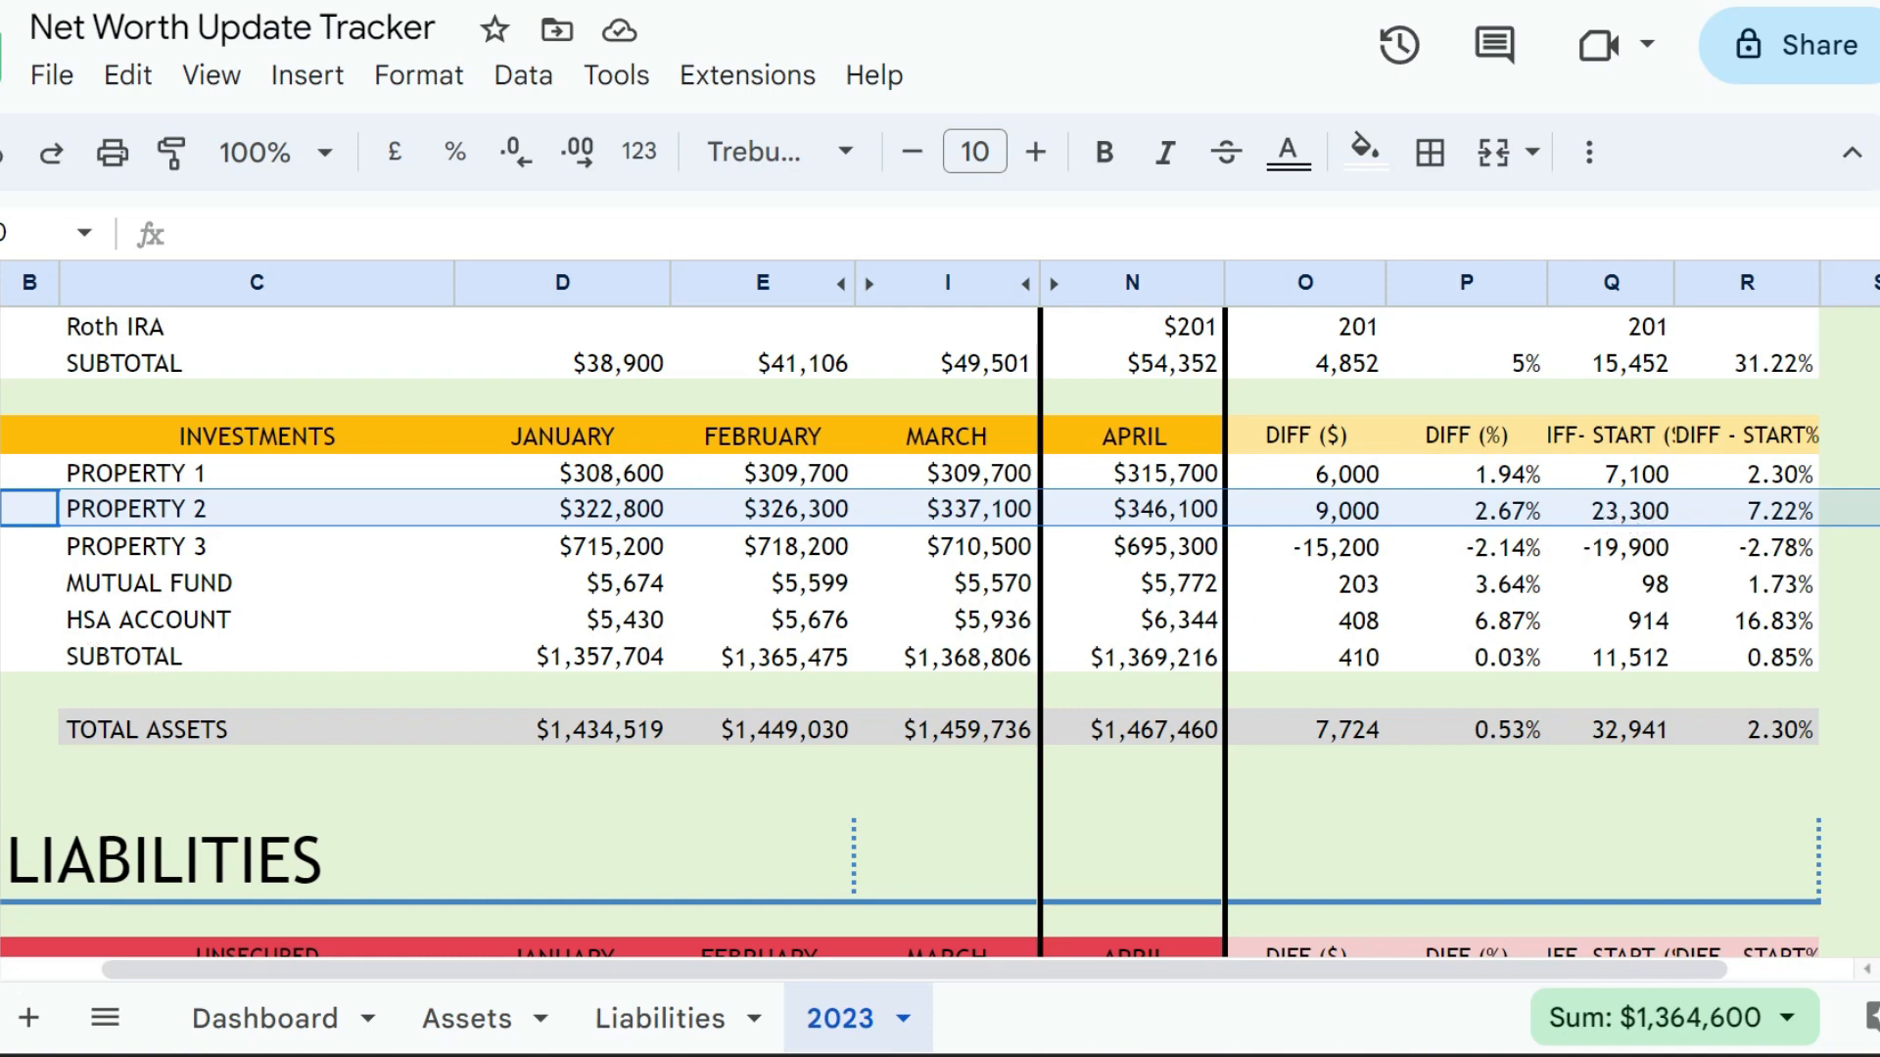
left_click(2, 547)
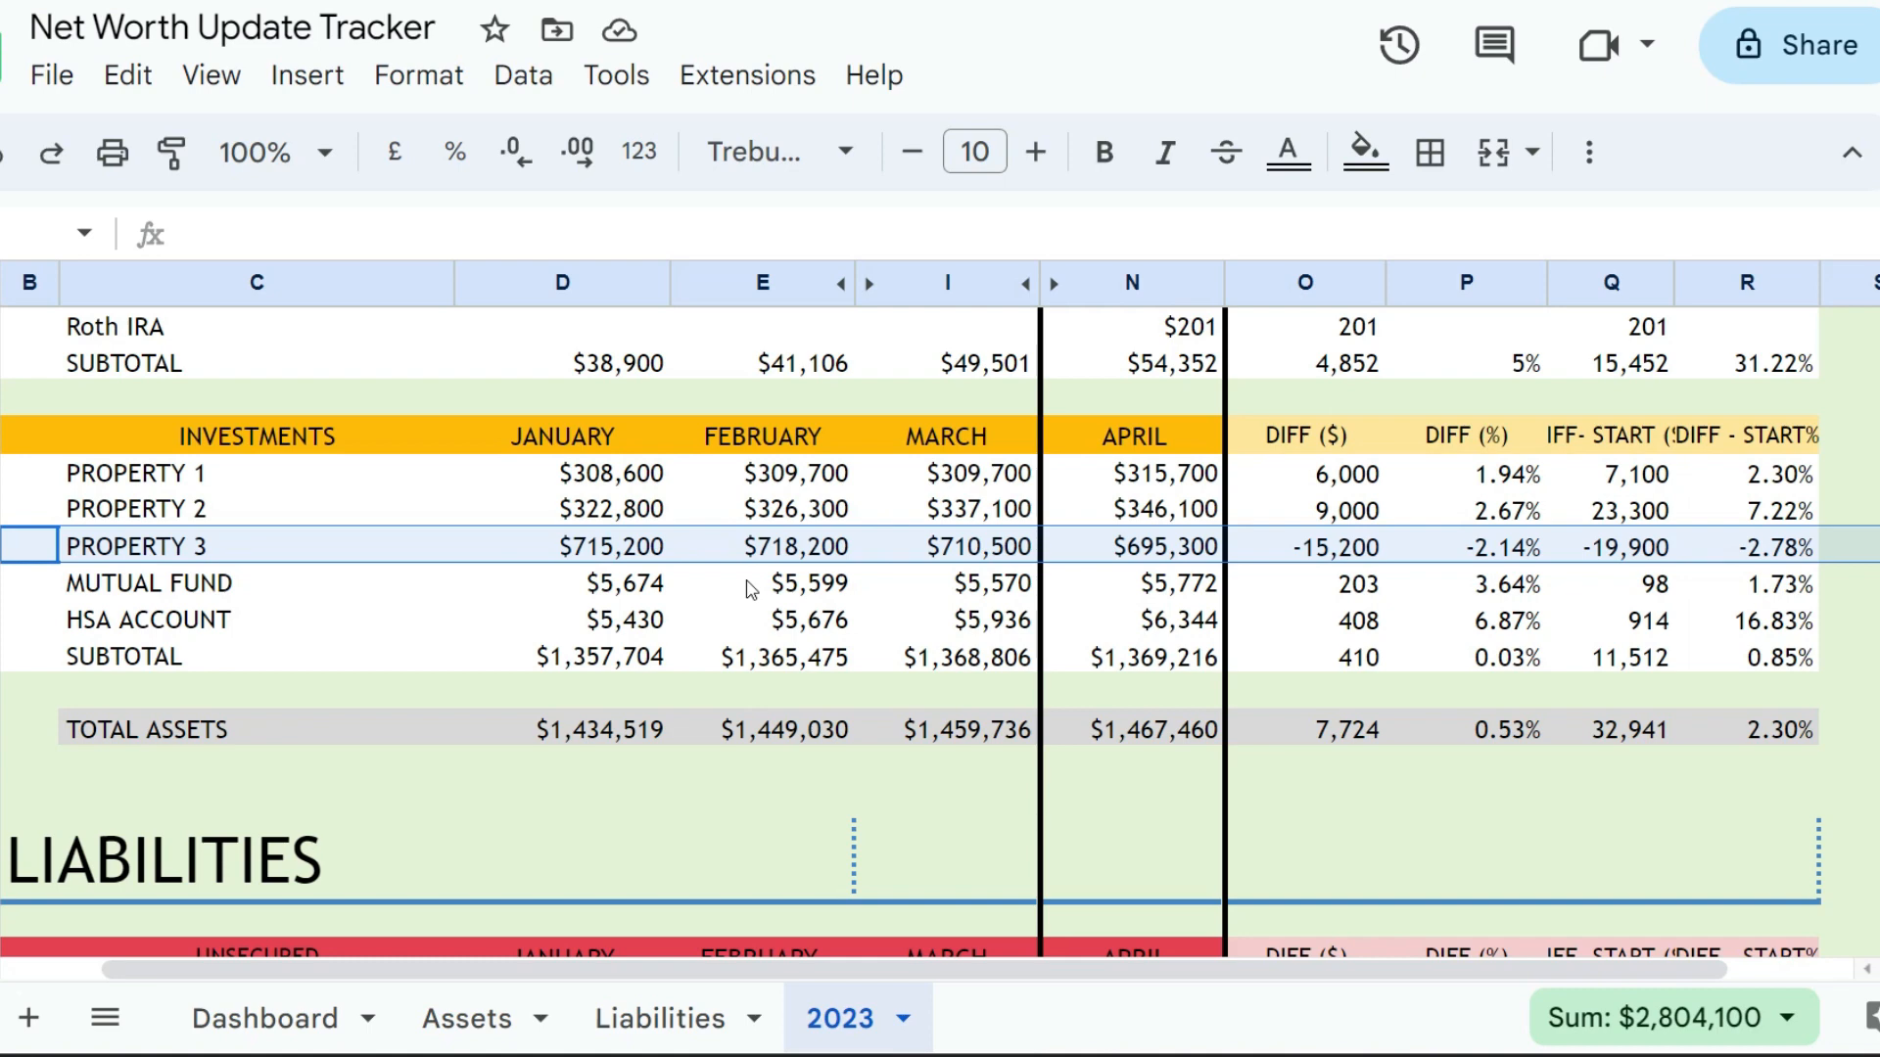
Step: Review the Mutual Fund and HSA Account rows under Investments and inspect Mutual Fund's Diff - Start ($) formula
left_click(2, 582)
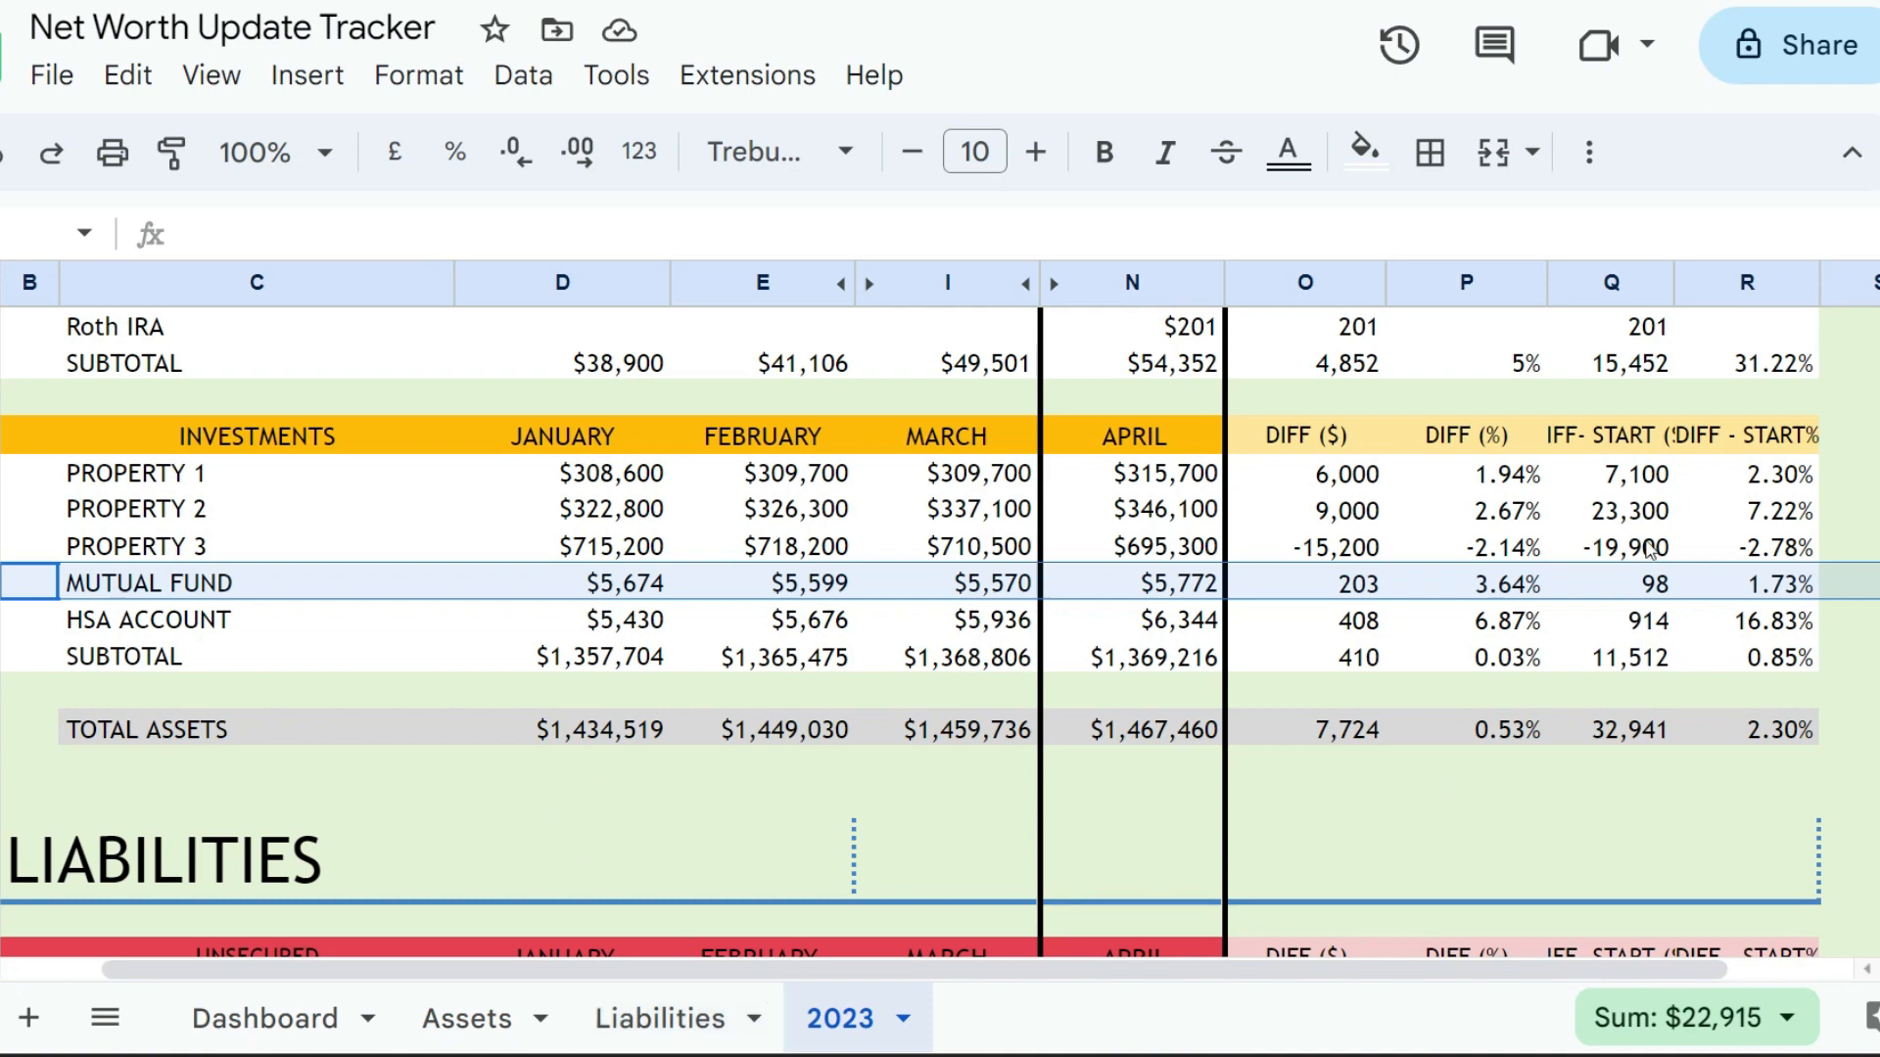
left_click(1631, 583)
double_click(1630, 583)
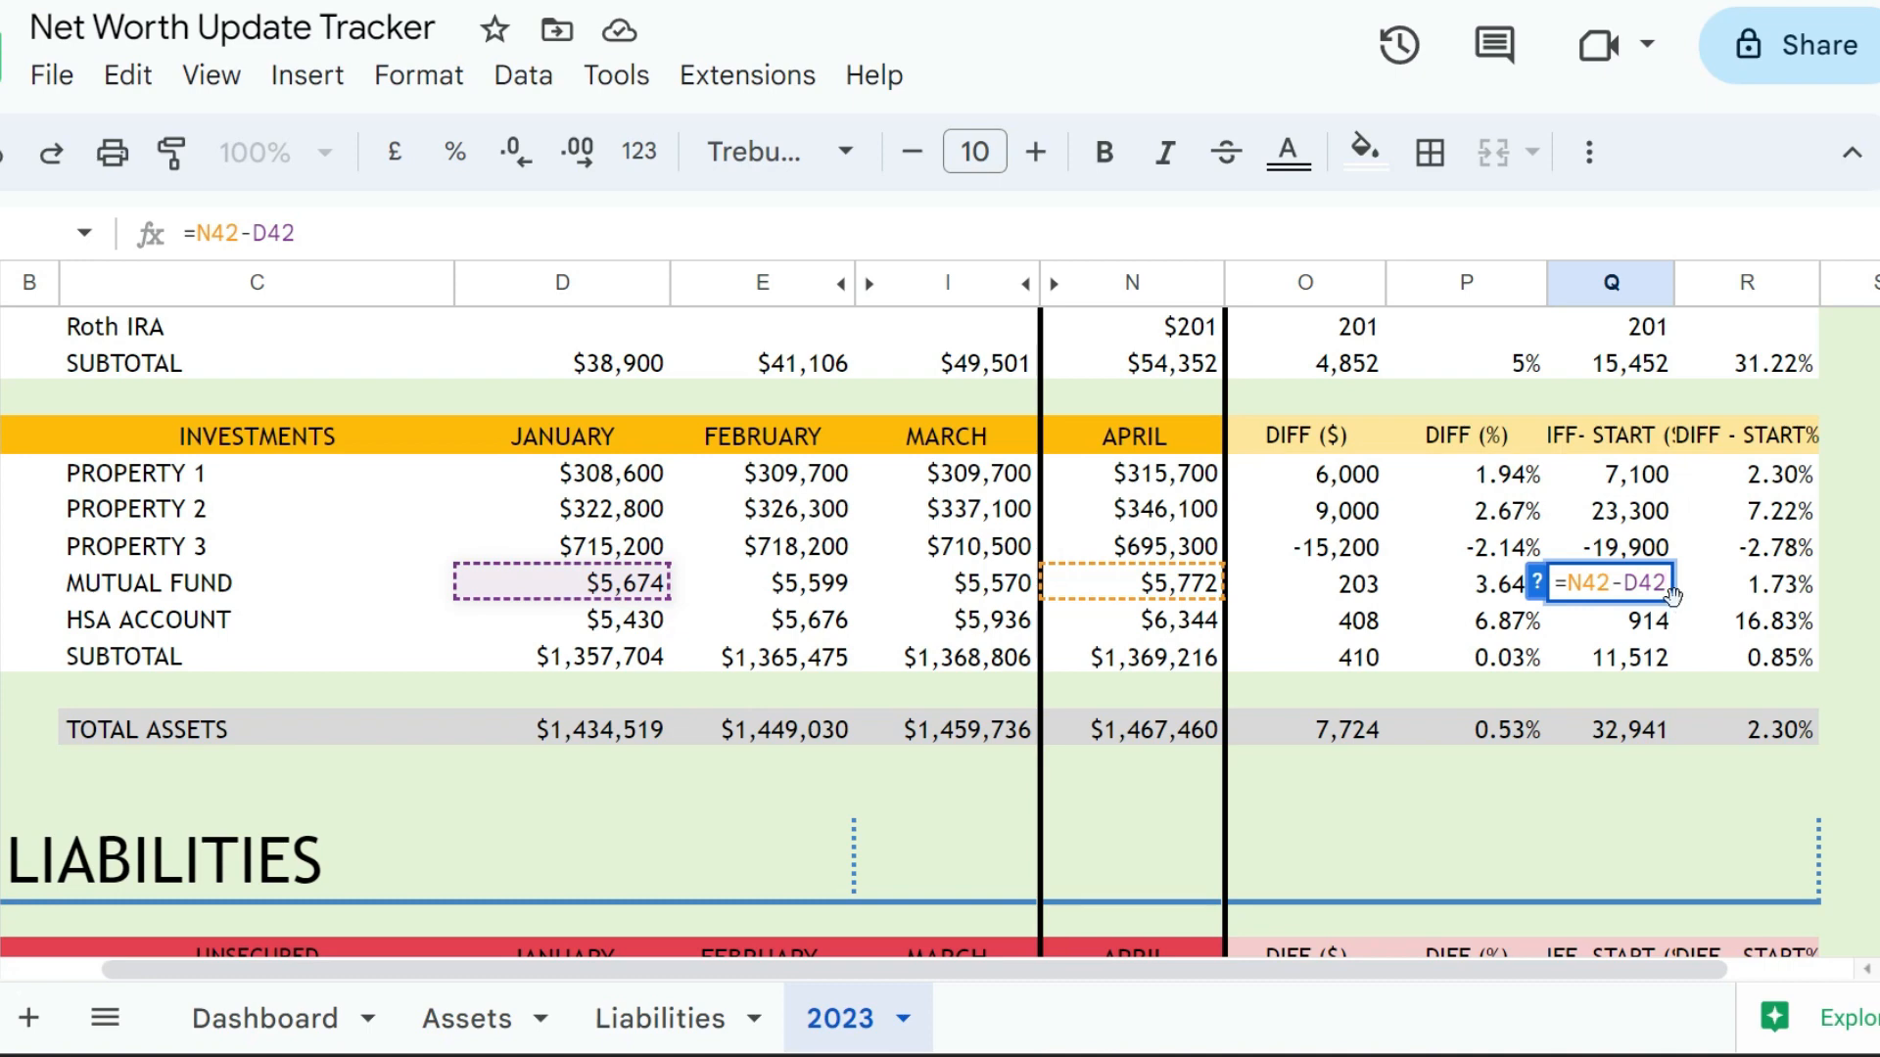
key("Return")
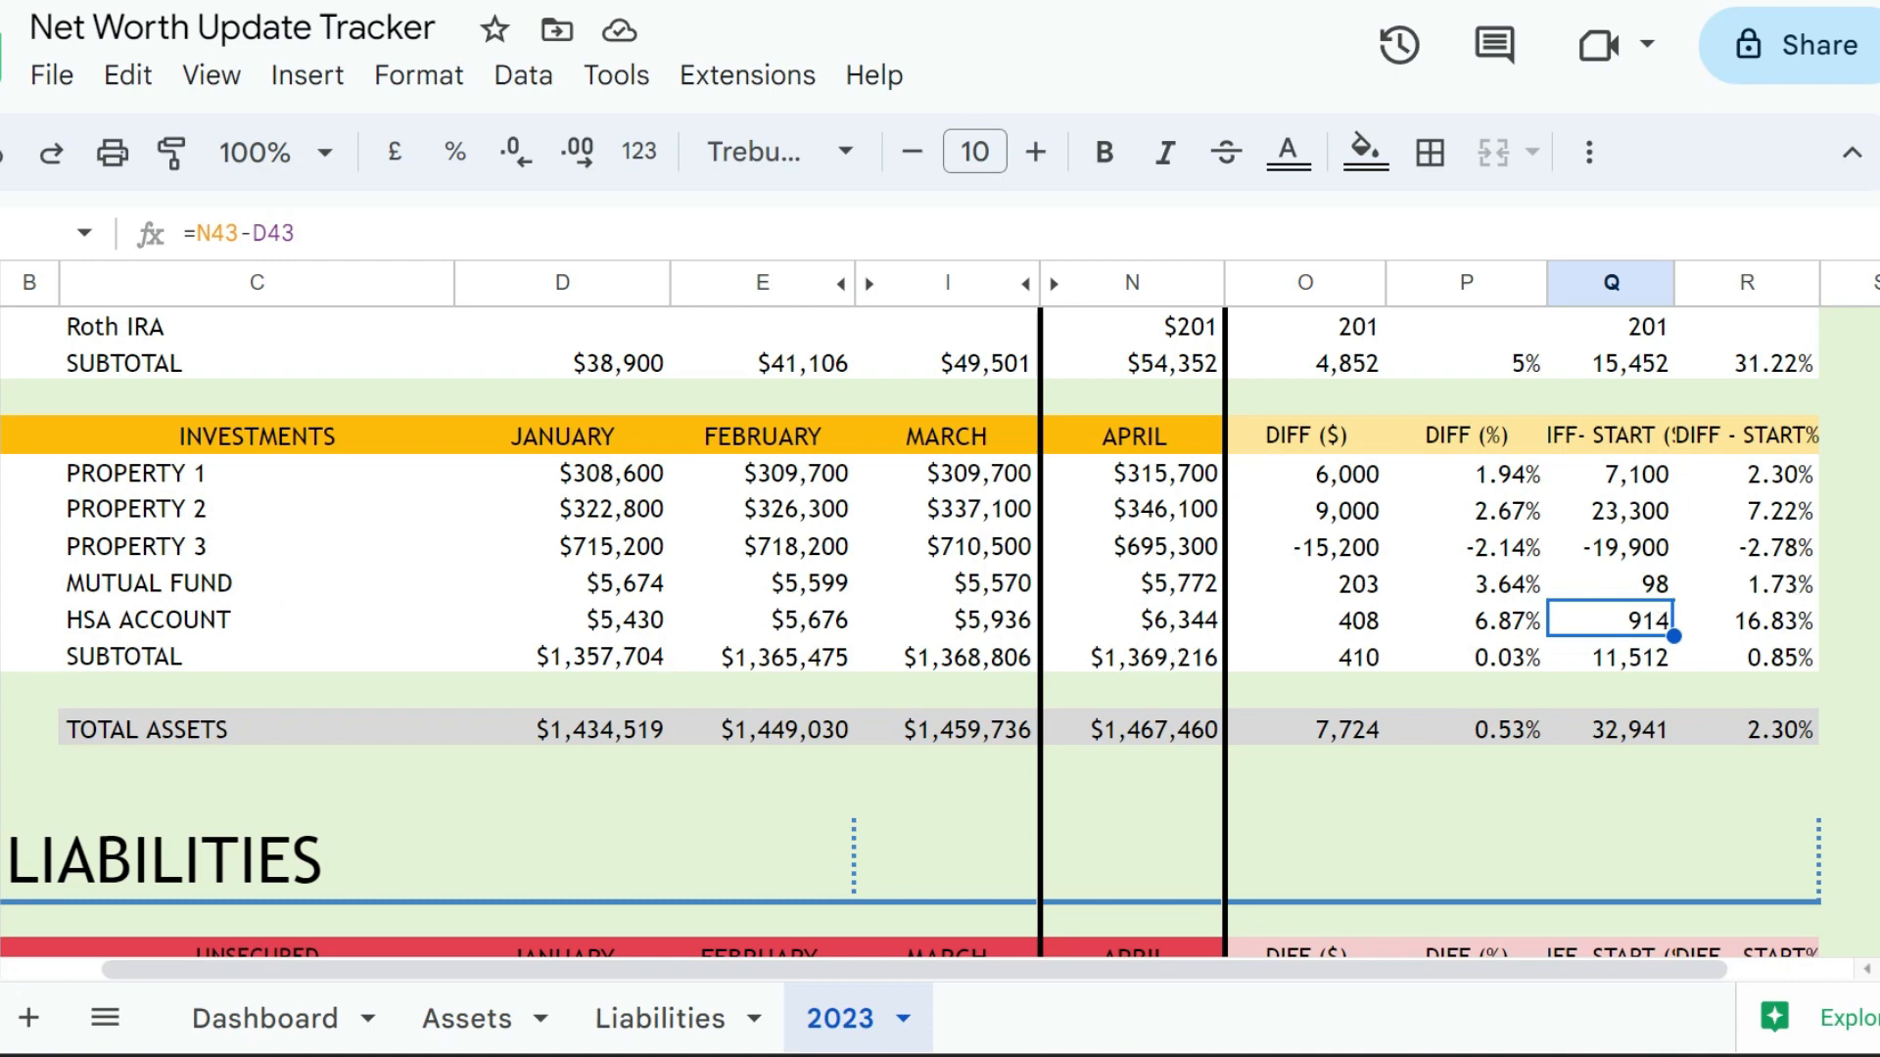
left_click(0, 620)
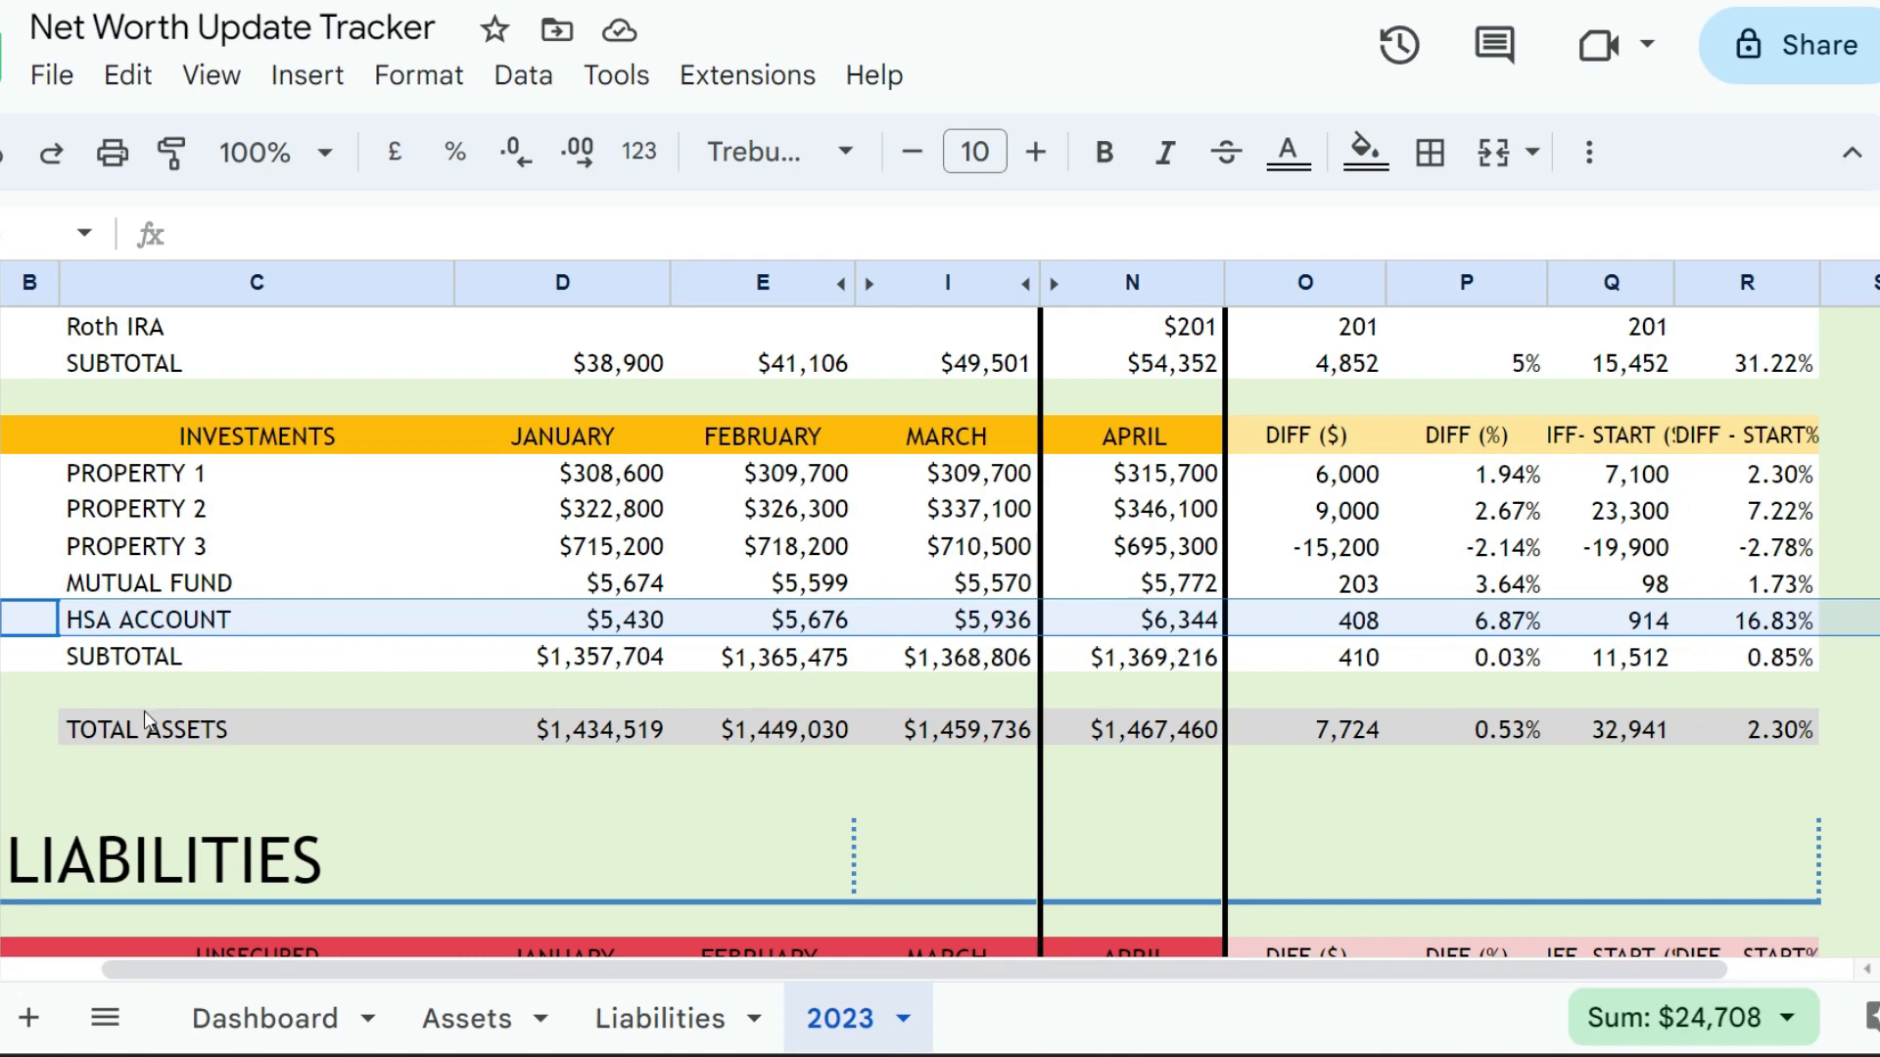
Step: Review the Investments Subtotal row and inspect its Diff (%) and Diff ($) formulas
left_click(2, 656)
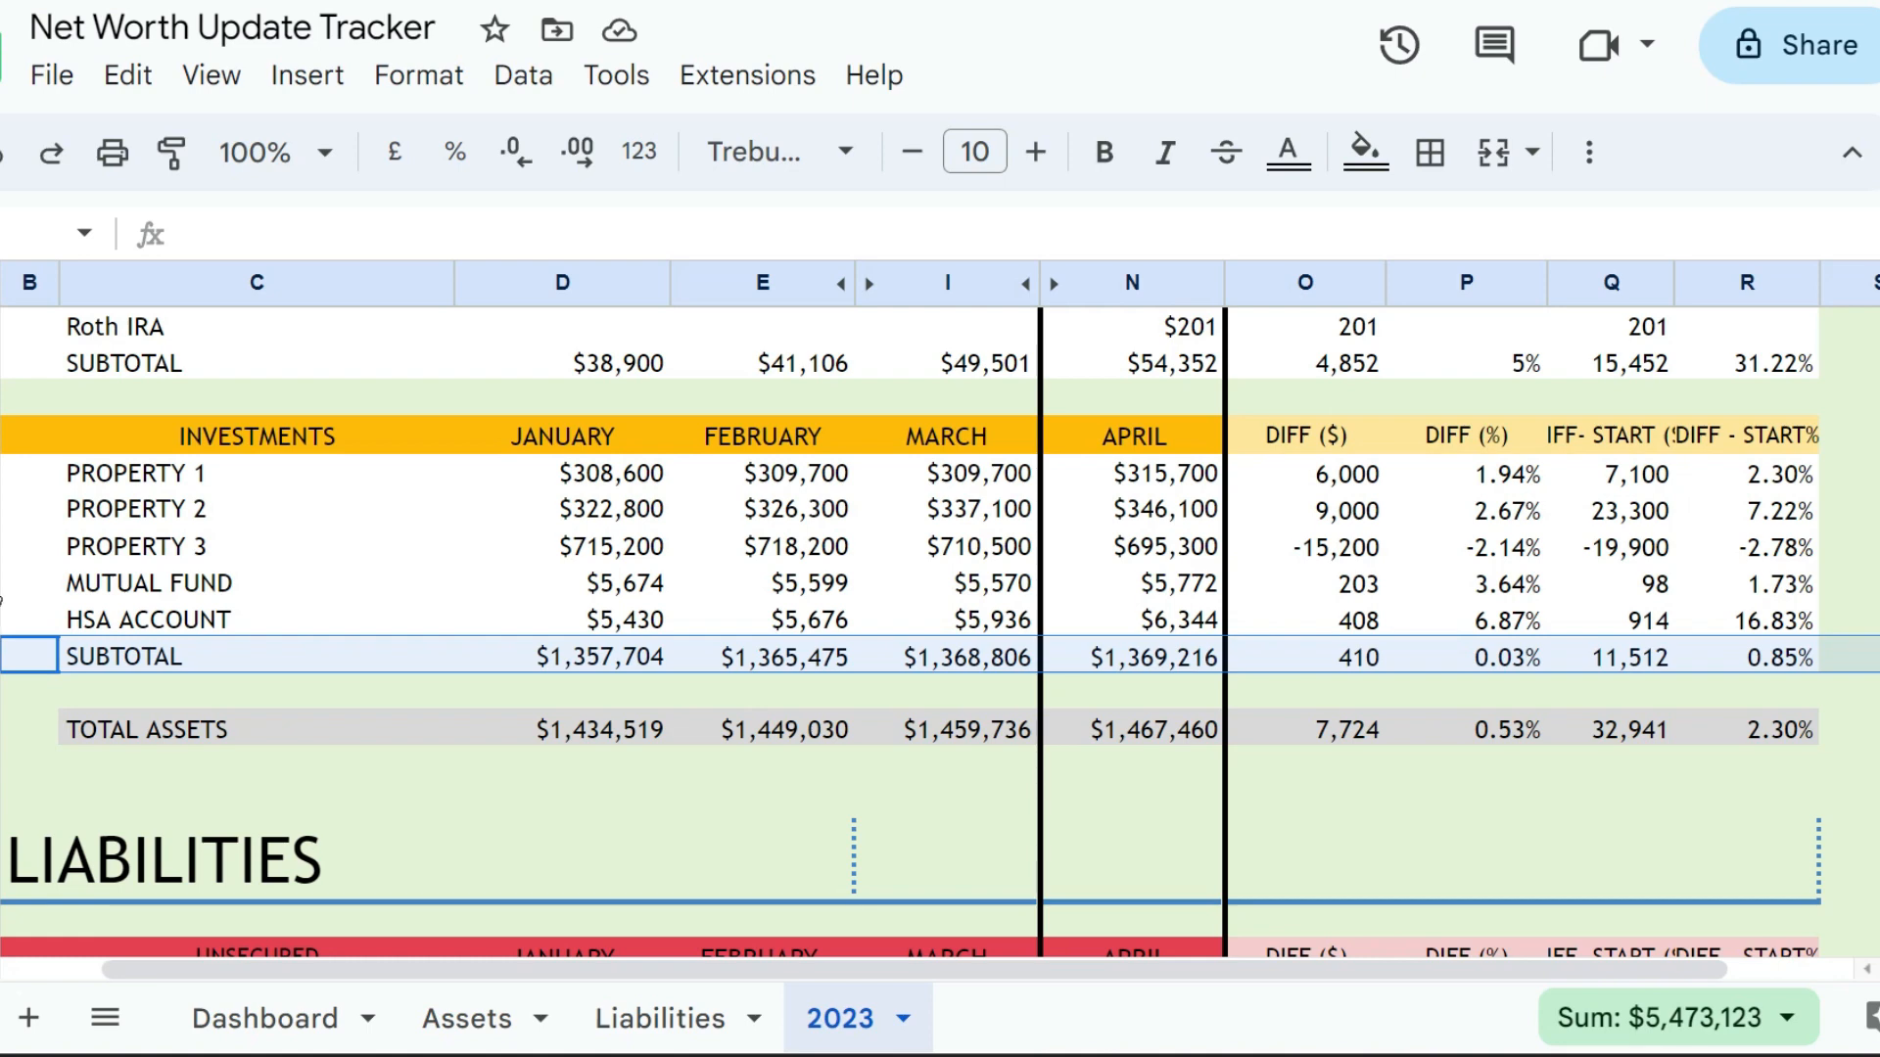
left_click(1490, 667)
double_click(1490, 671)
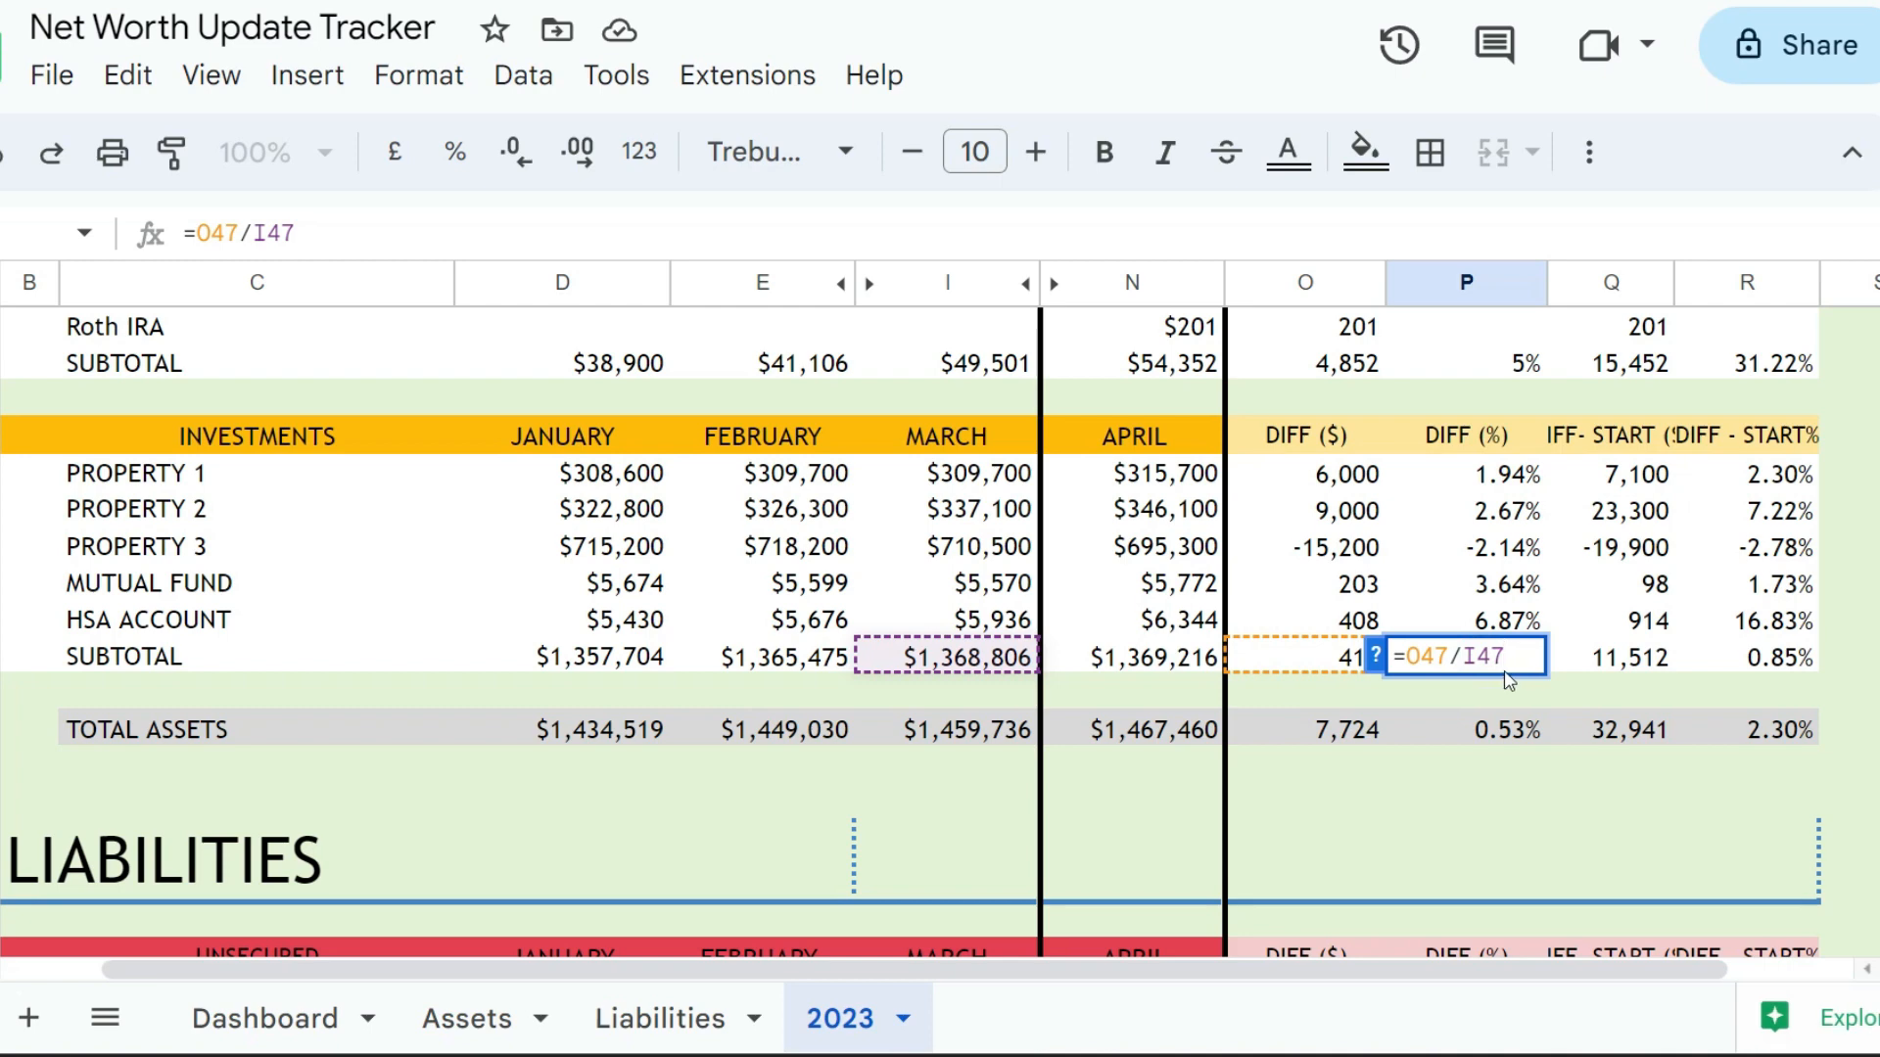
key("Return")
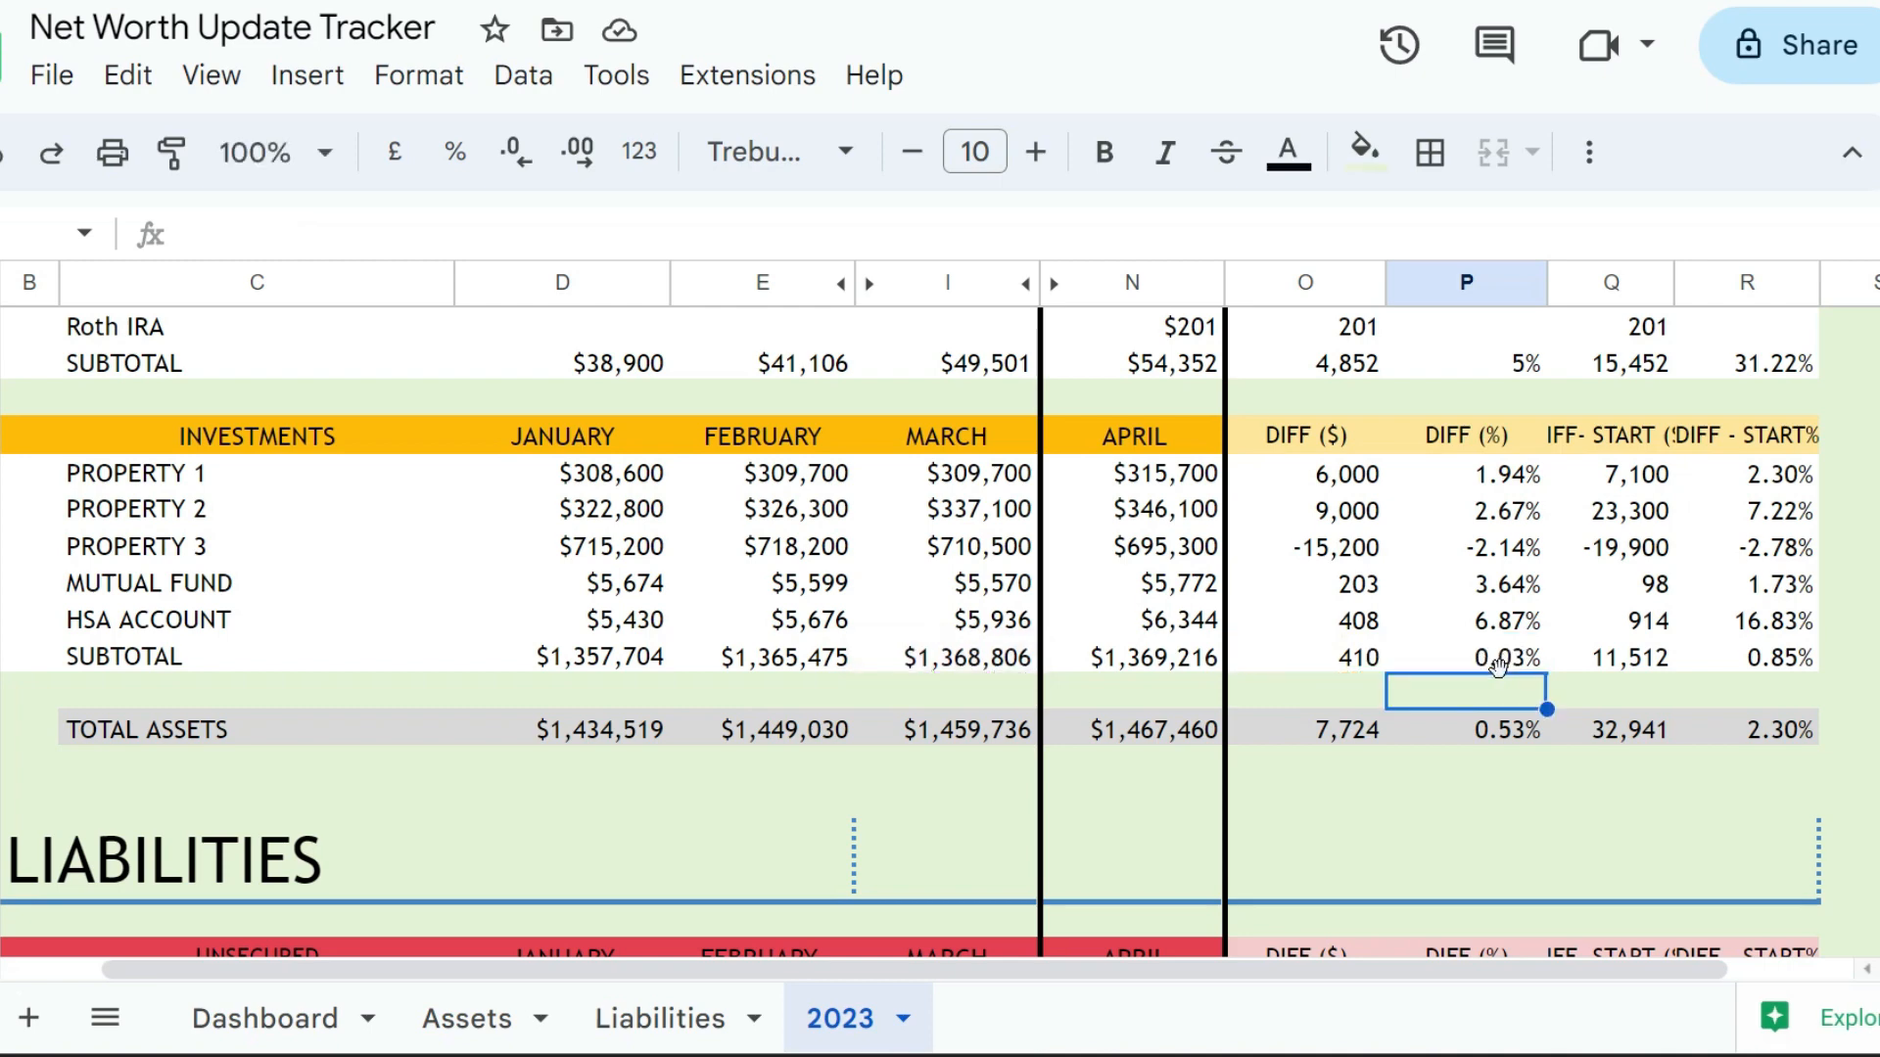
left_click(1364, 669)
double_click(1383, 667)
key("Return")
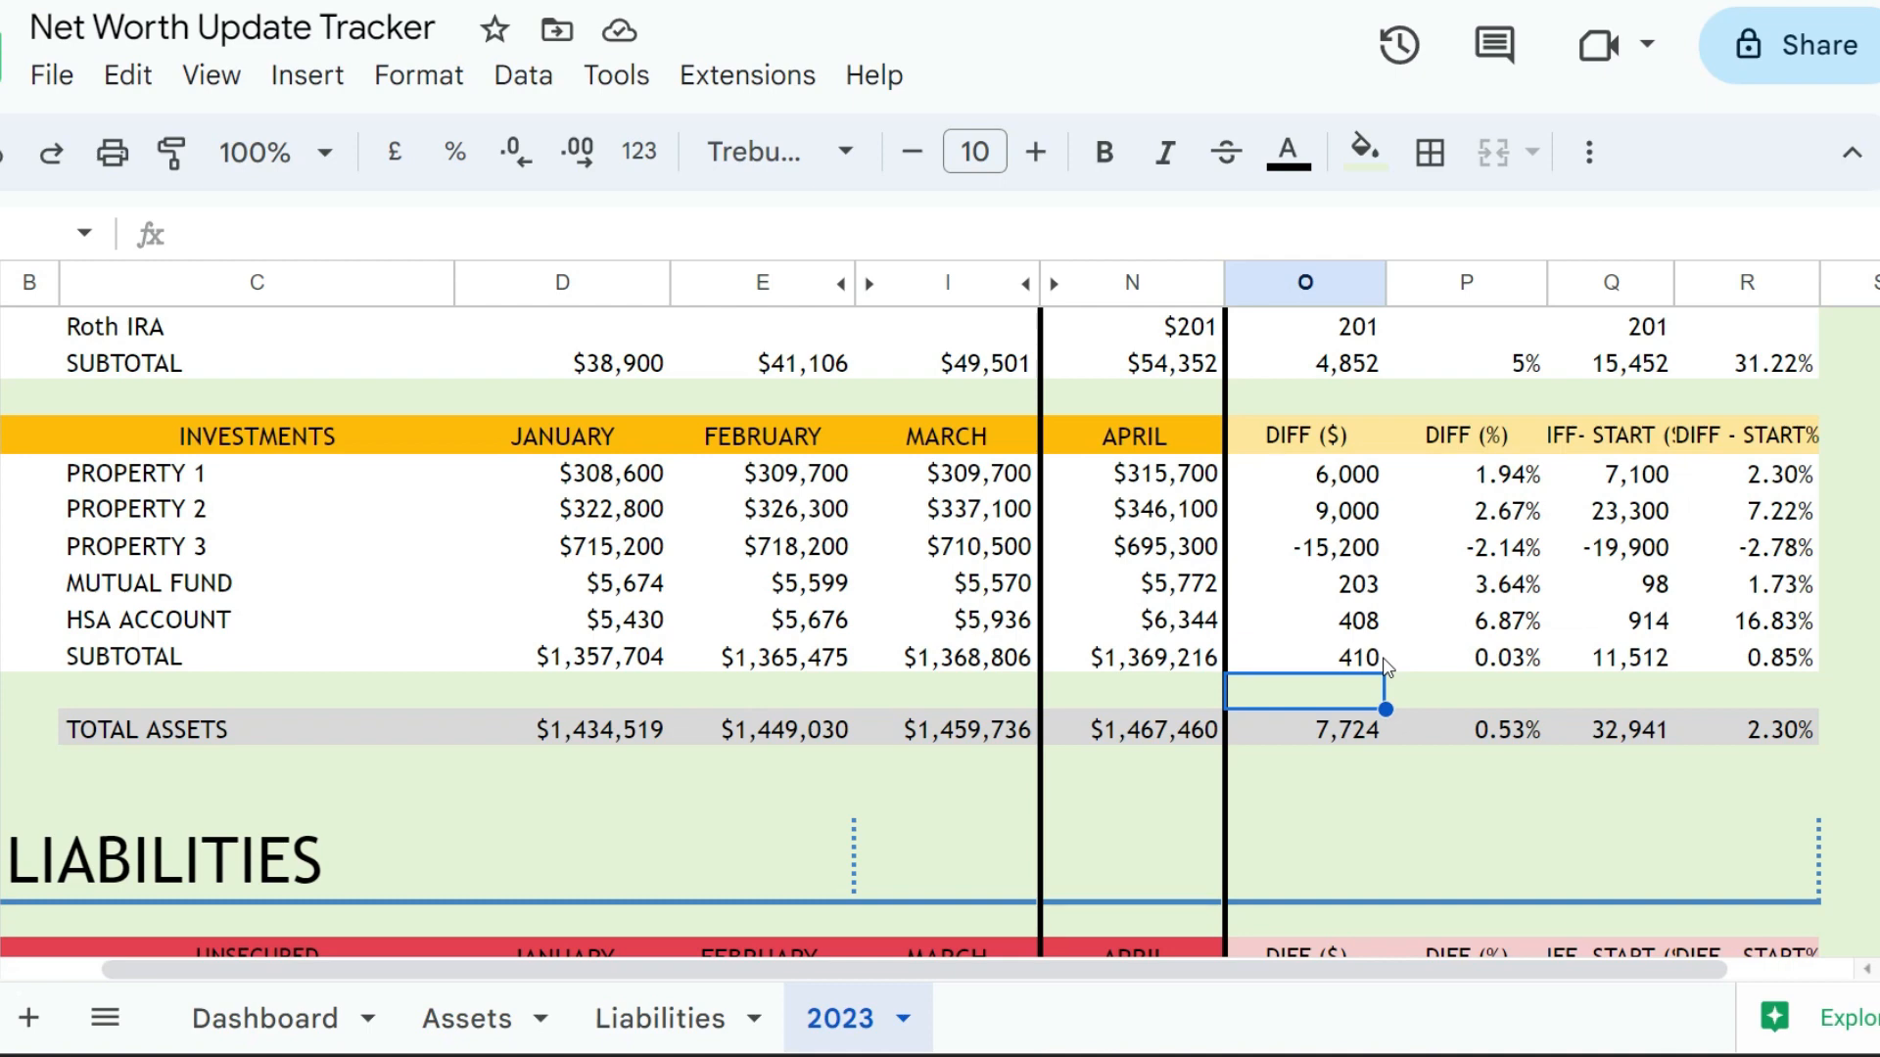
Step: Try clearing Property 3's Diff ($) value under Investments and check the effect on the Subtotal's Diff ($)
left_click(1382, 552)
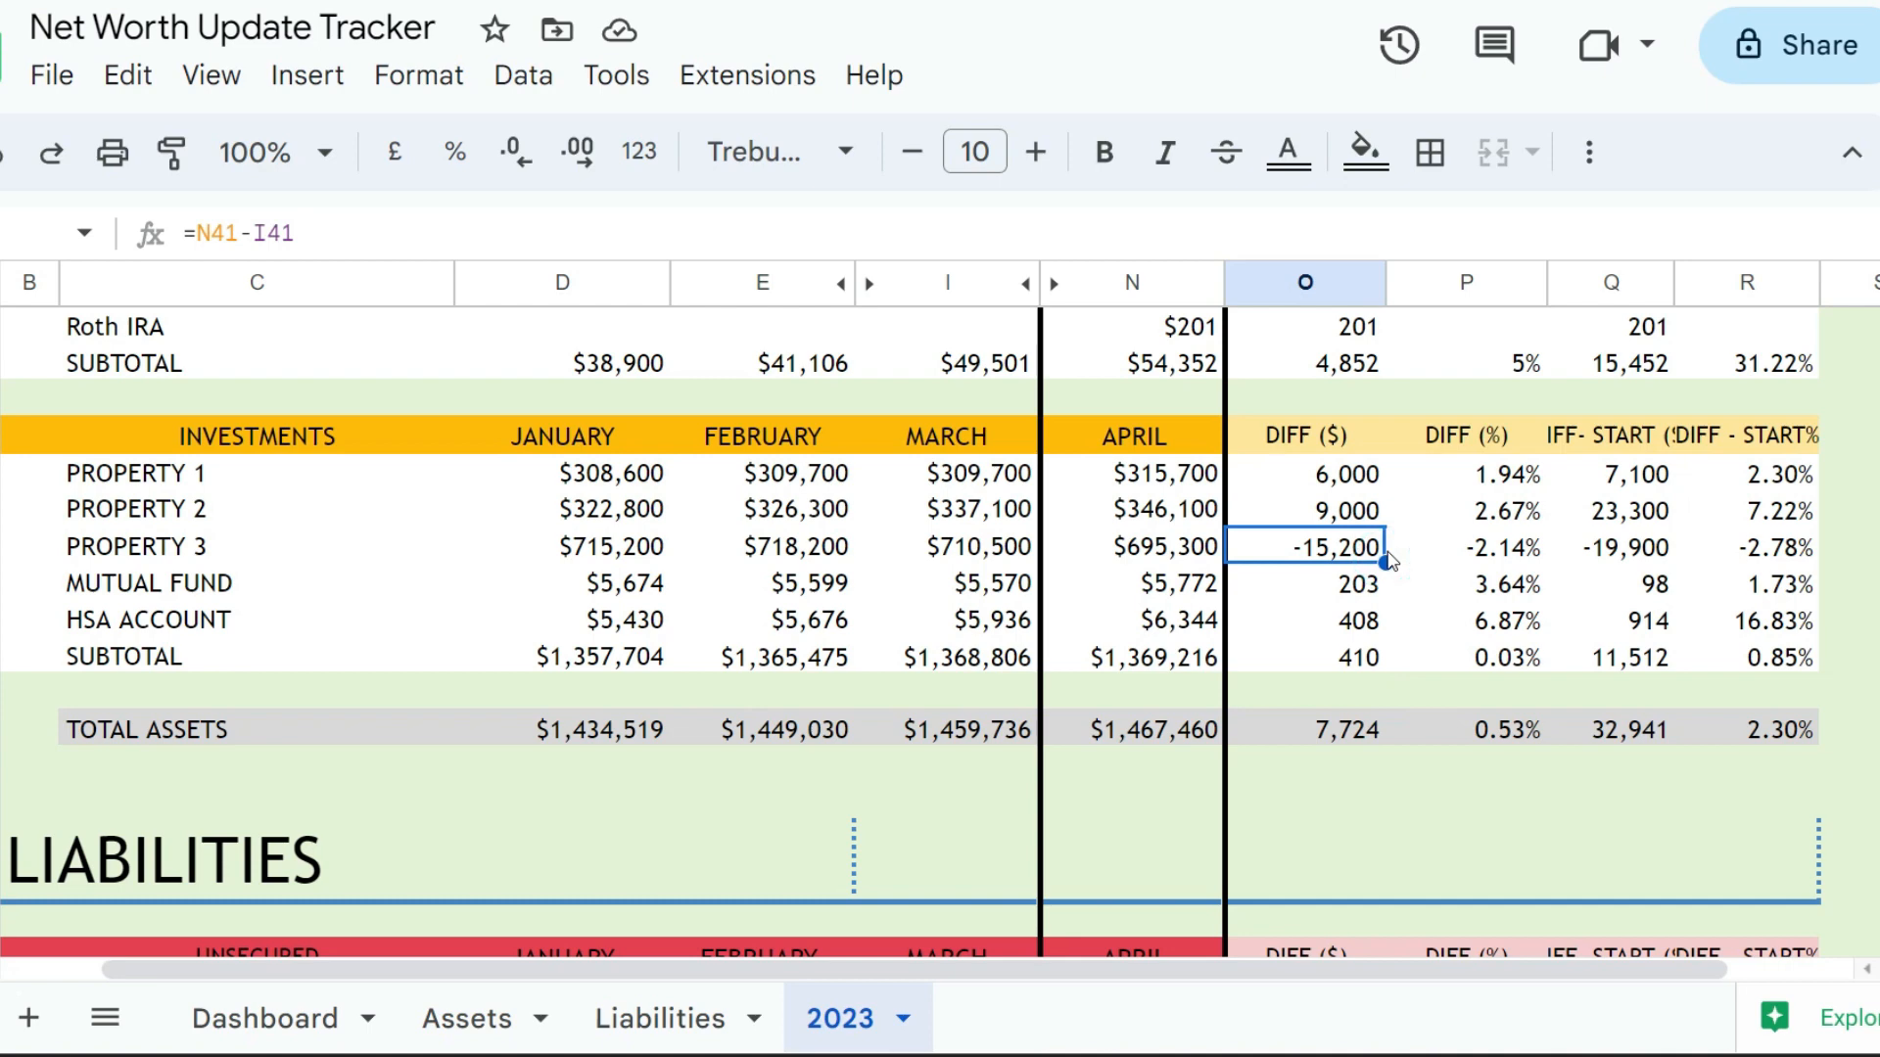
key("Delete")
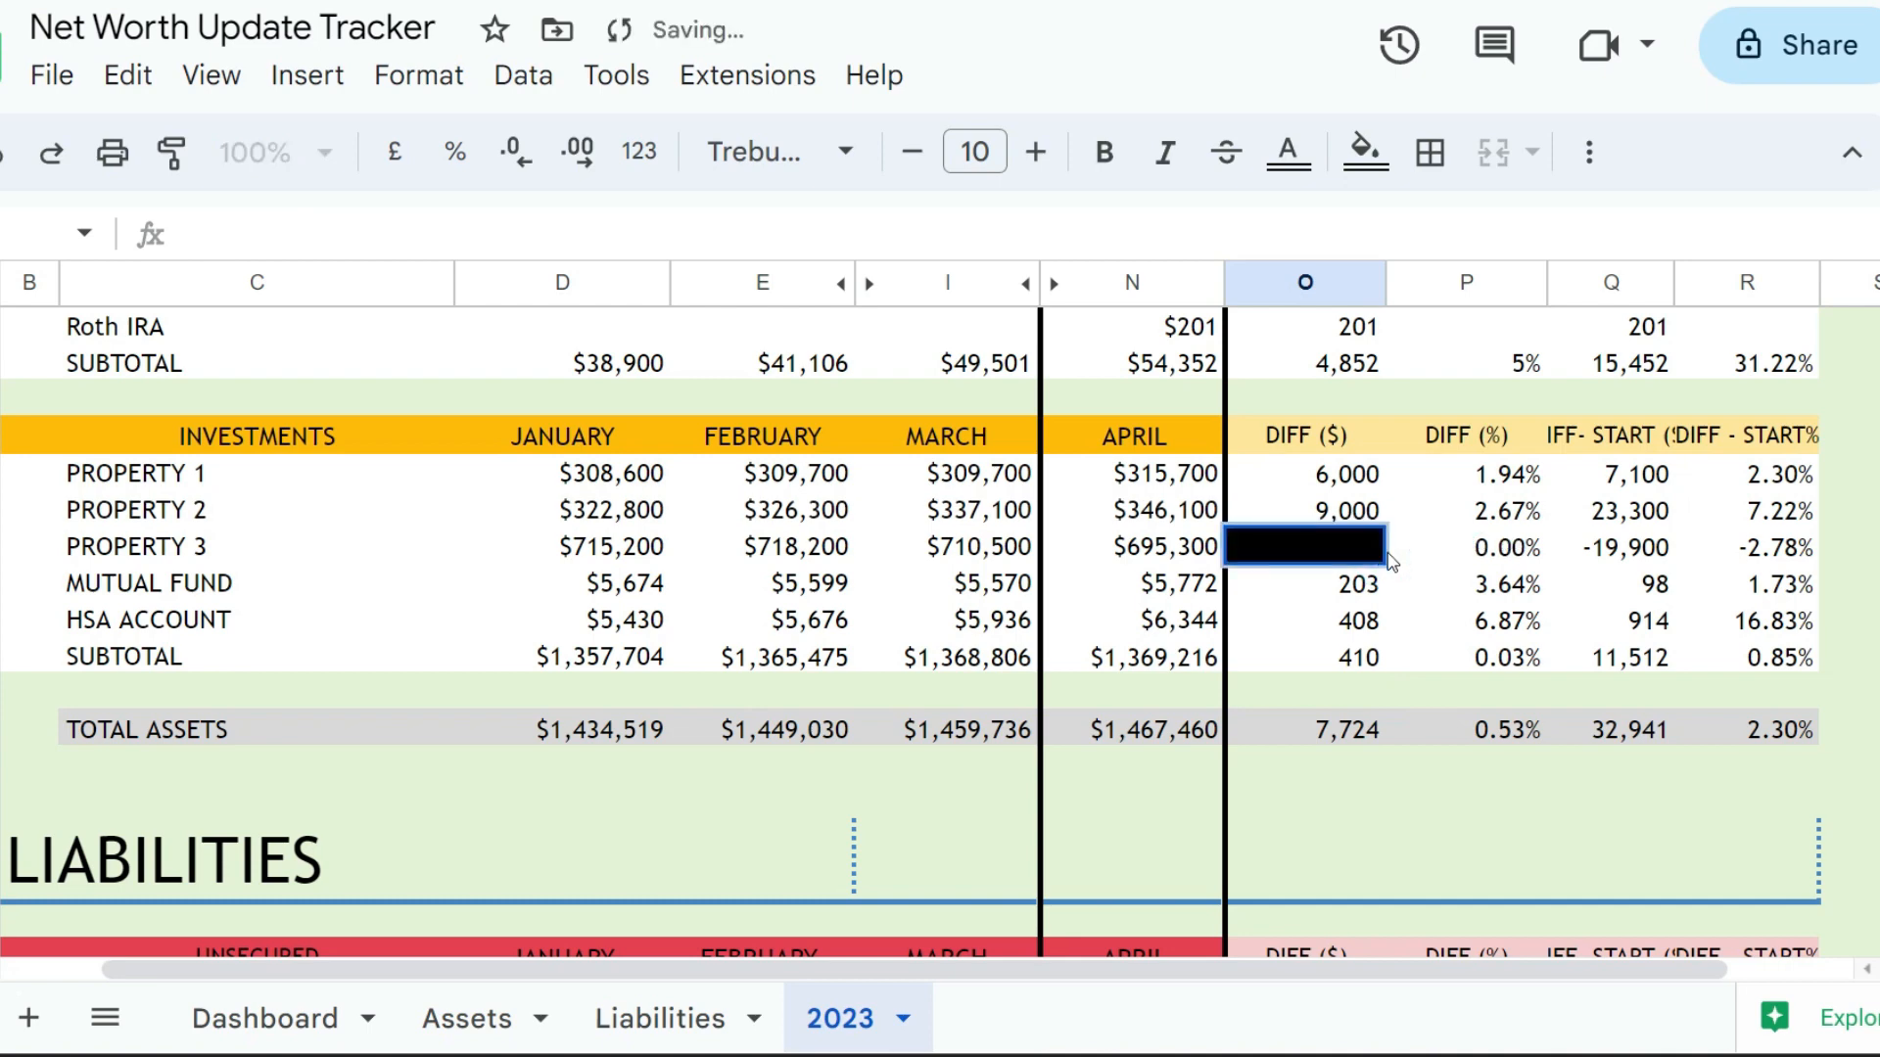
left_click(1370, 670)
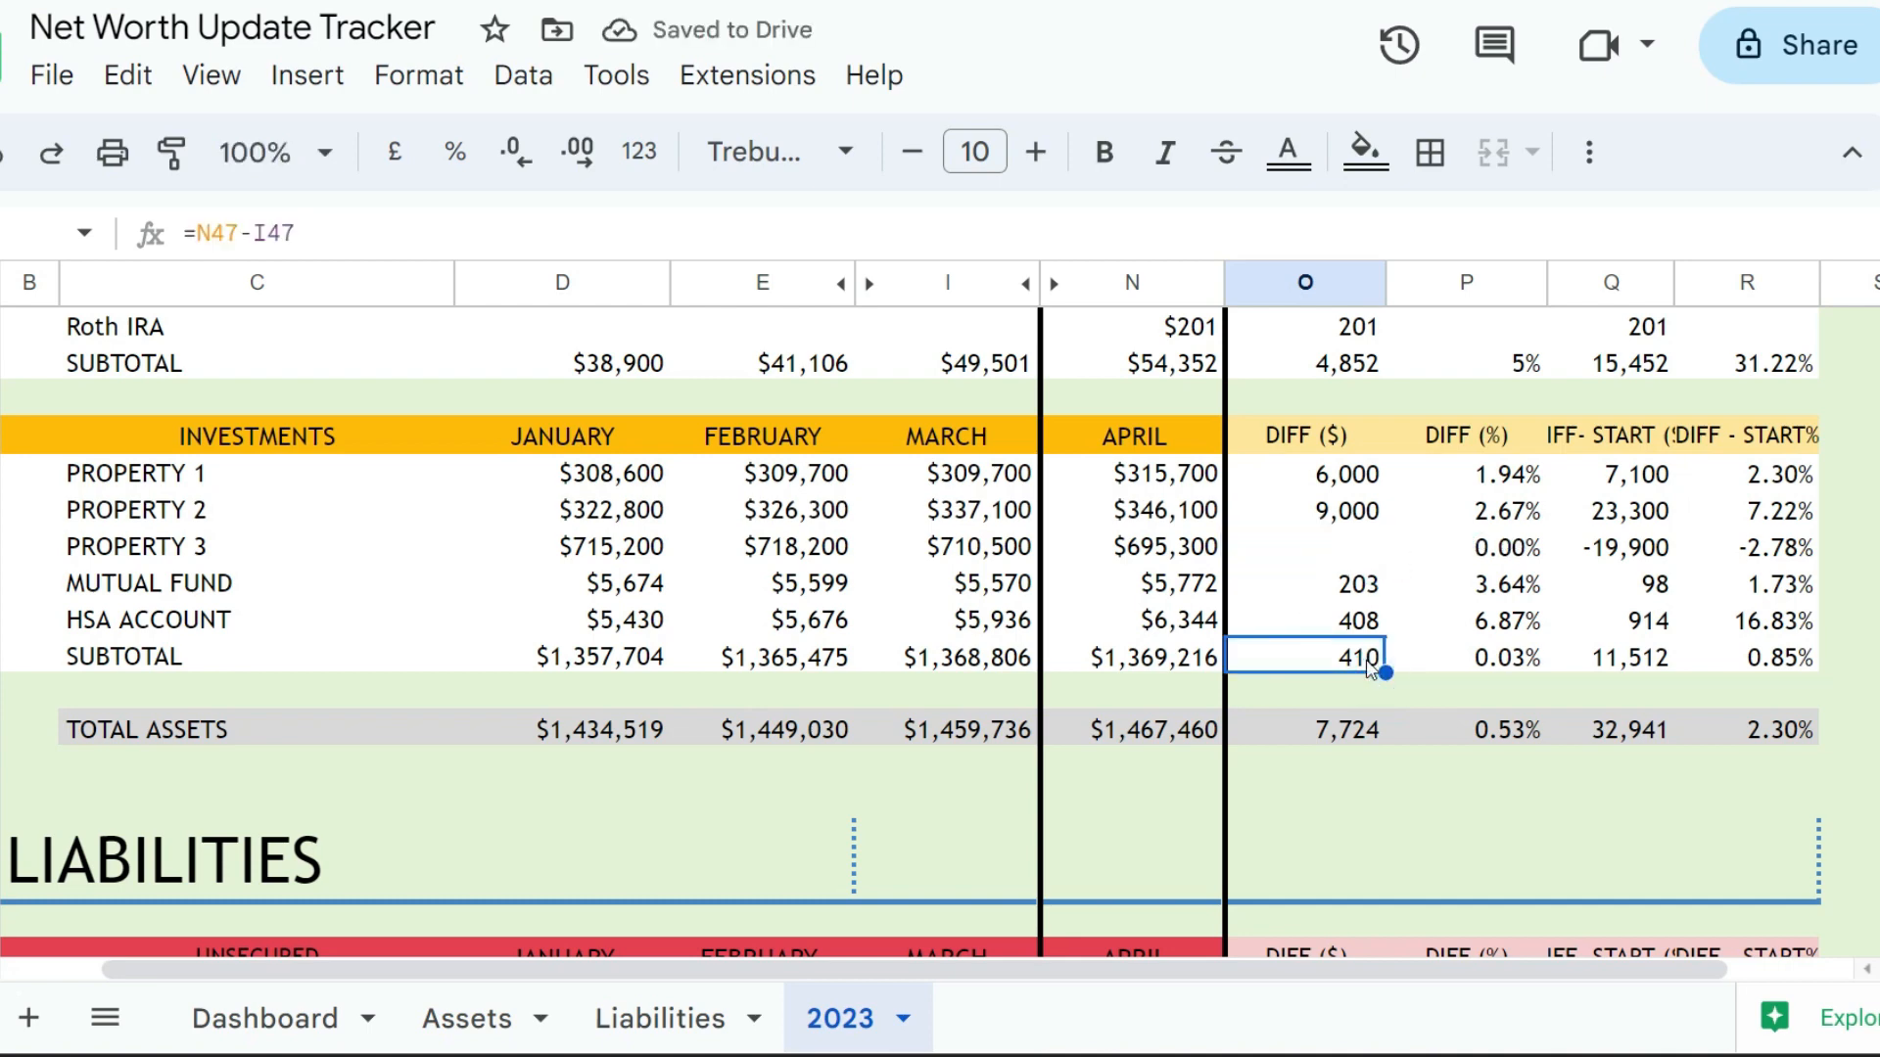
double_click(1368, 663)
left_click(1430, 707)
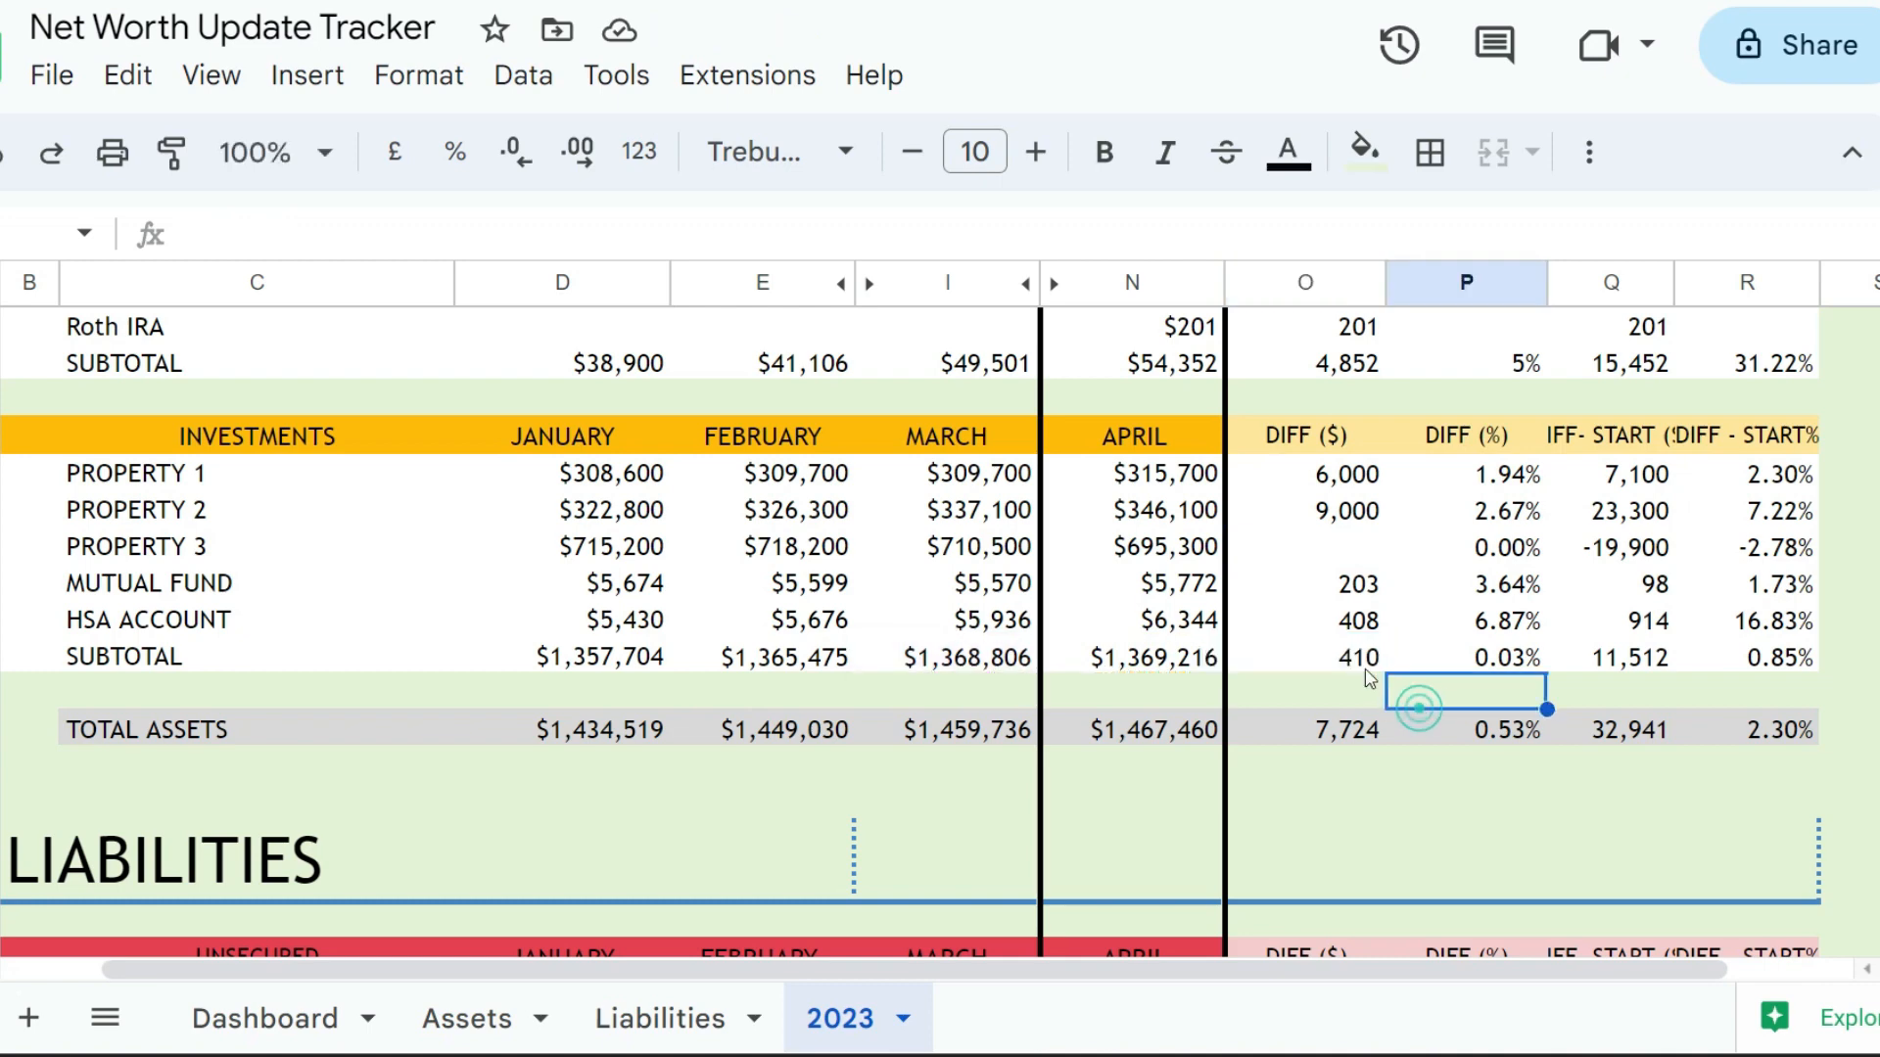
Step: Try replacing the Investments Subtotal's Diff ($) formula with =SUM(O39:O46)
left_click(1366, 666)
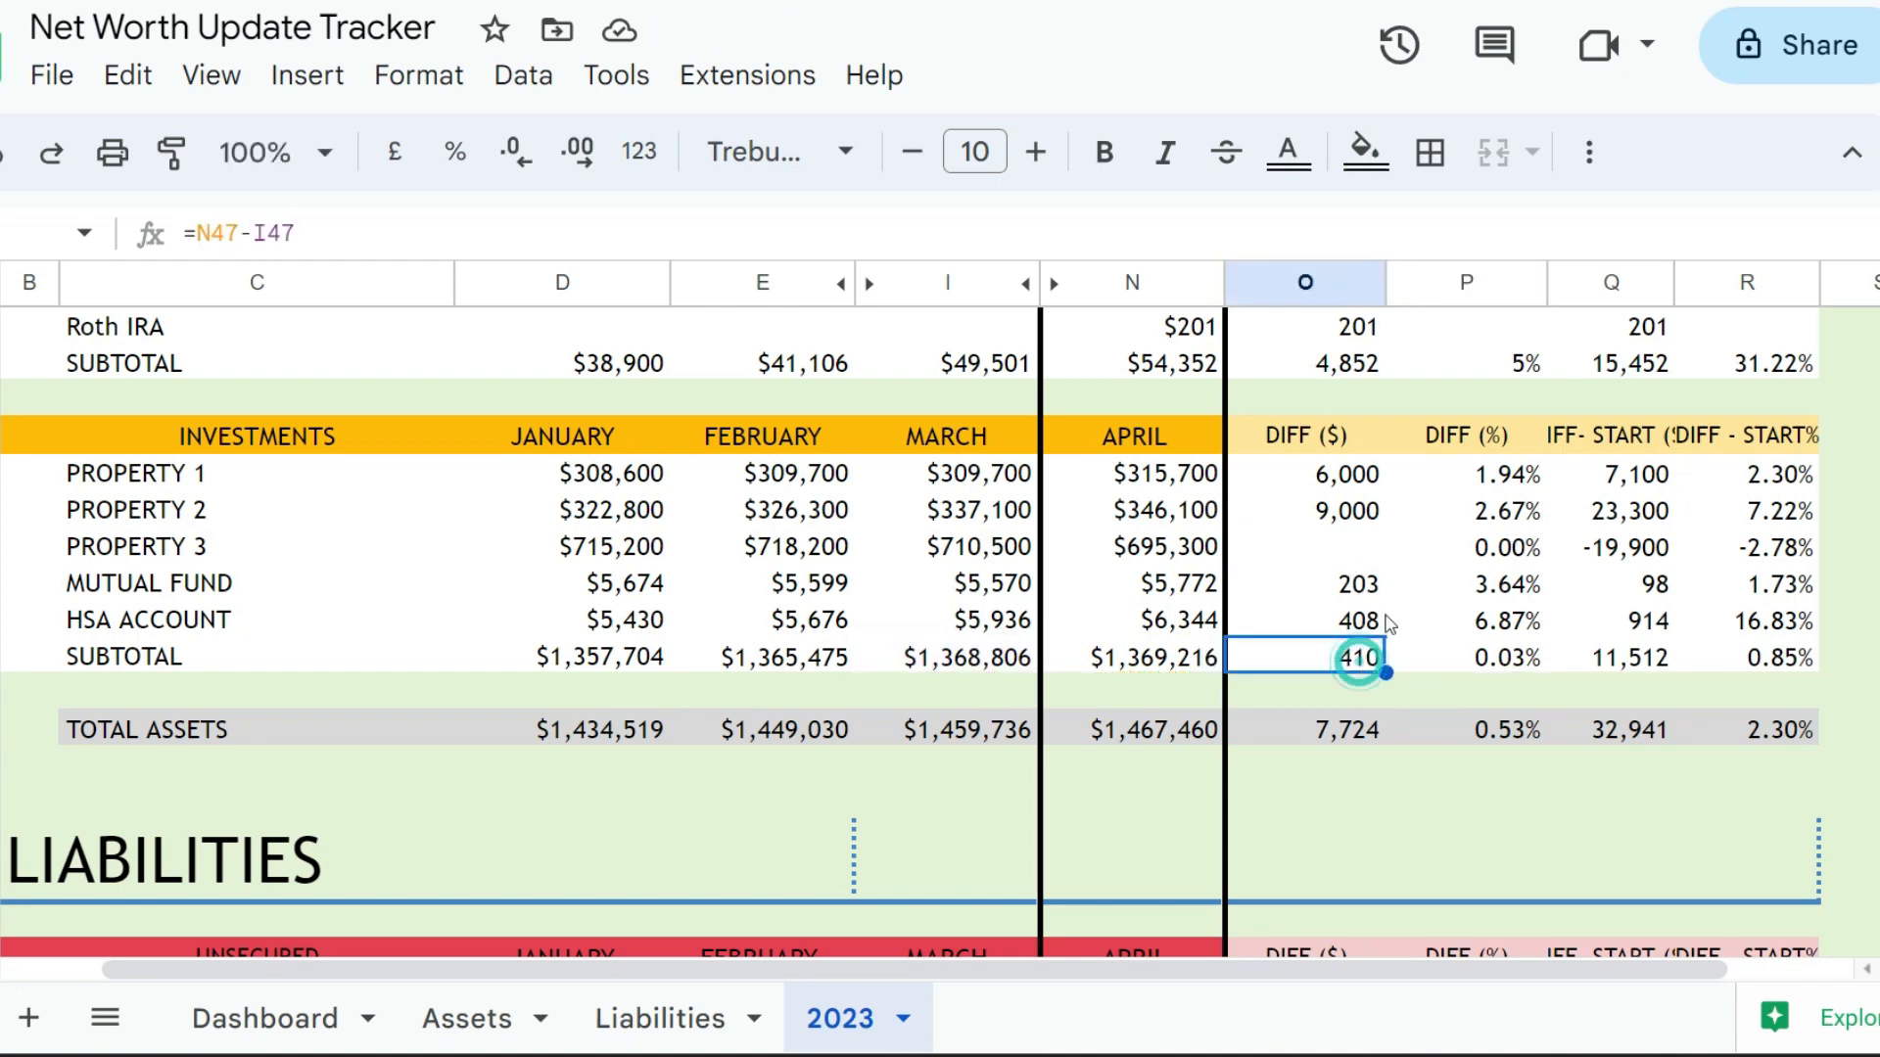
type("=sum")
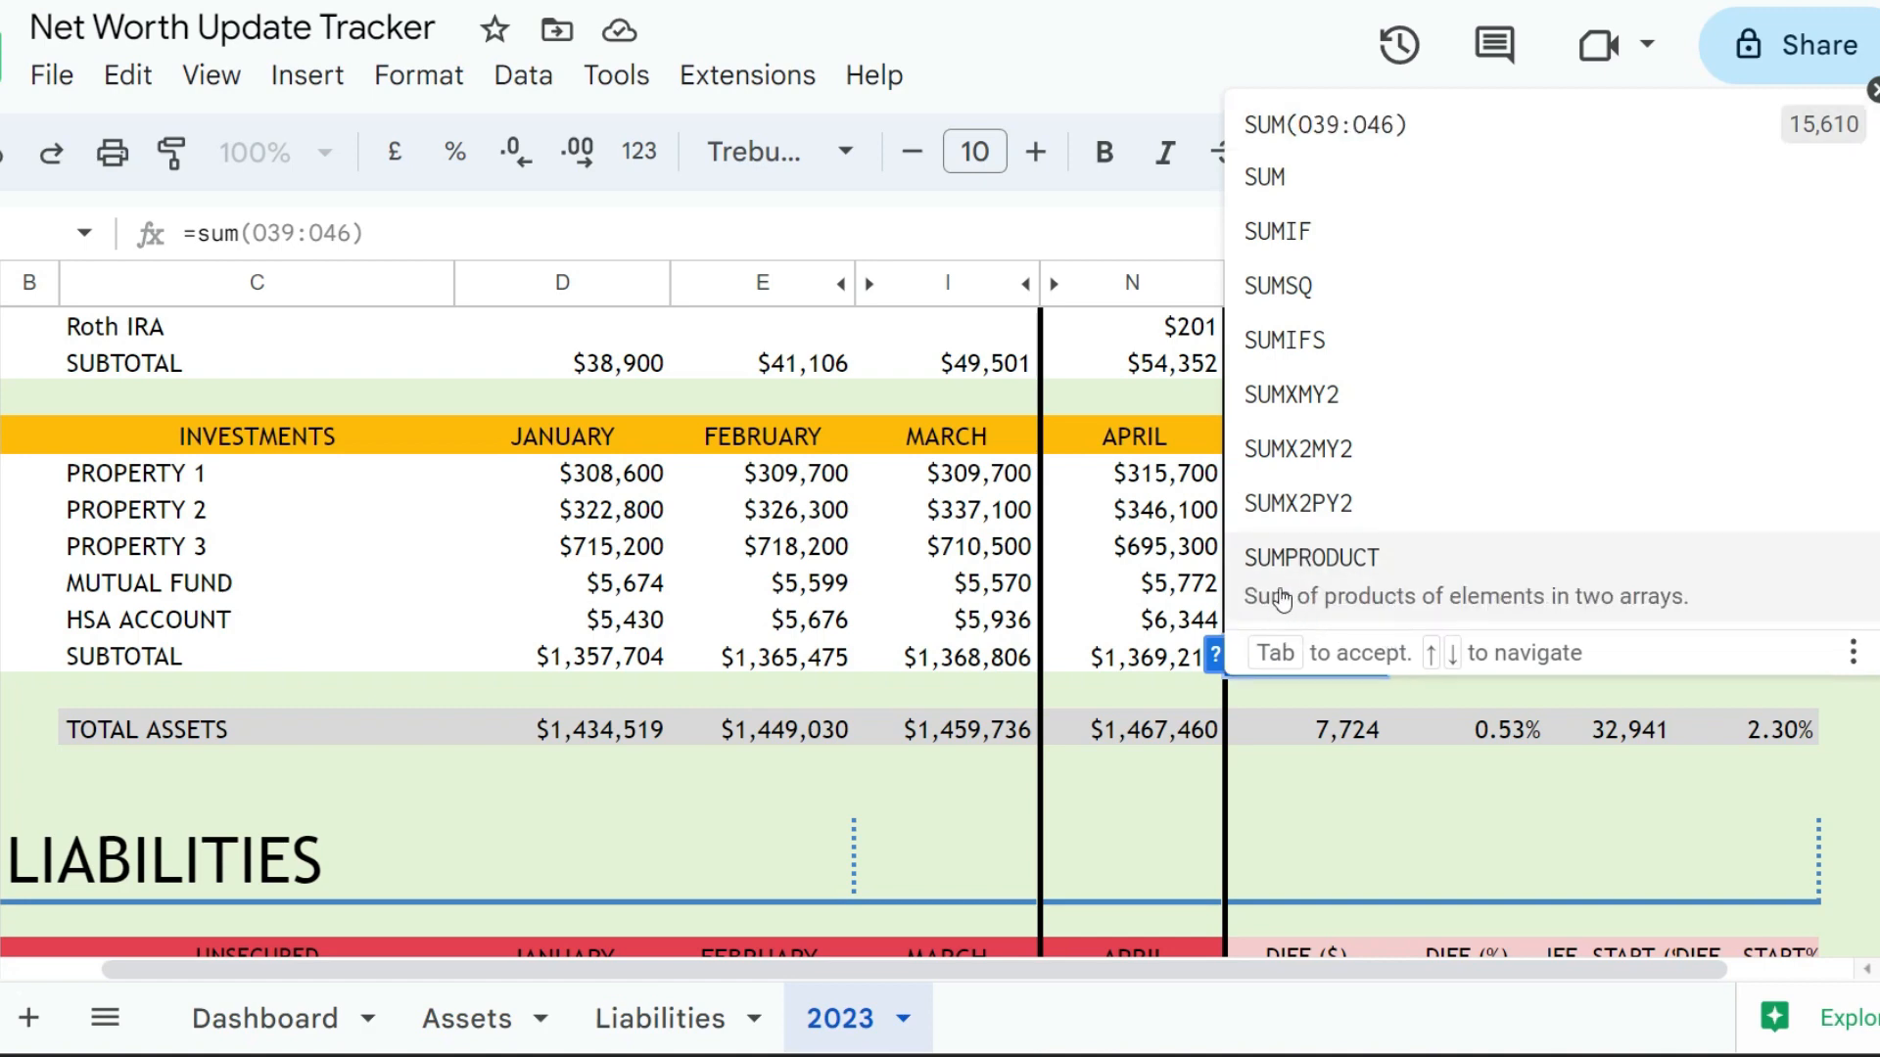
left_click(1339, 124)
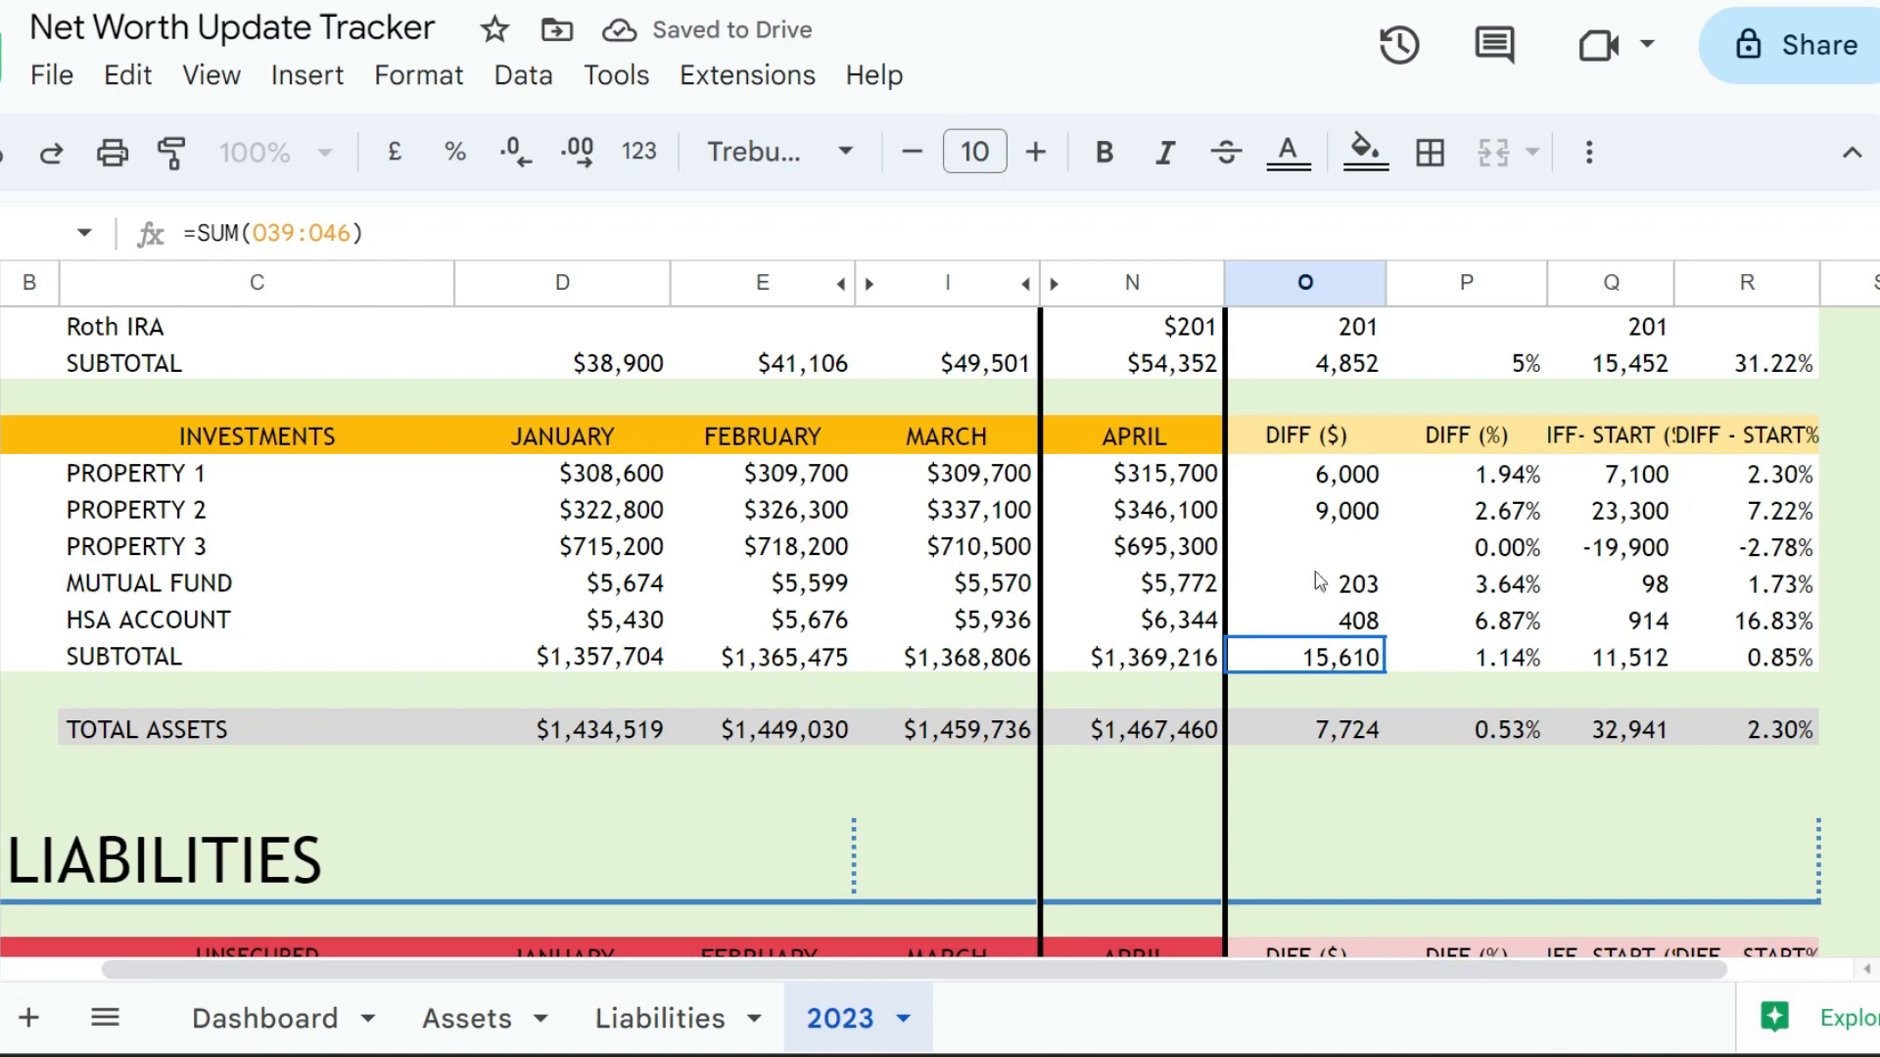
Step: Undo the SUM formula in the Investments Subtotal and the clearing of Property 3's Diff ($)
left_click(6, 162)
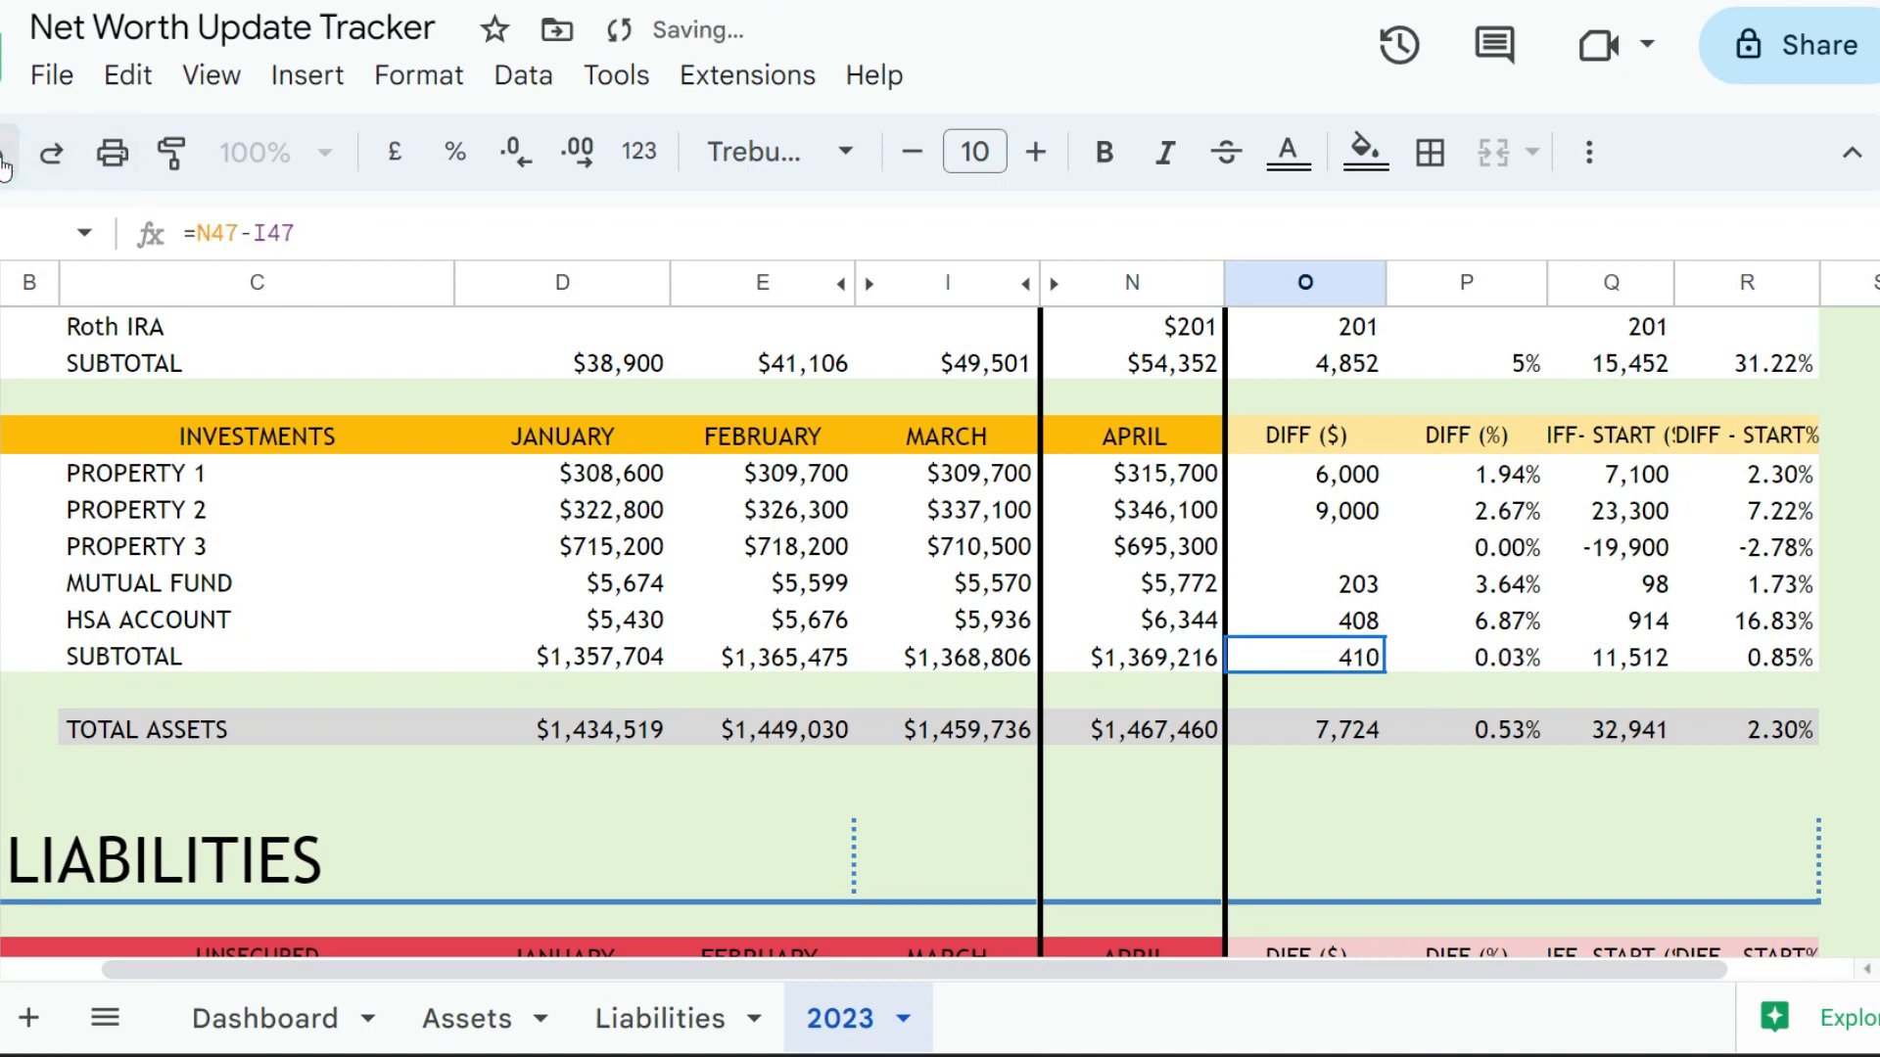
left_click(6, 161)
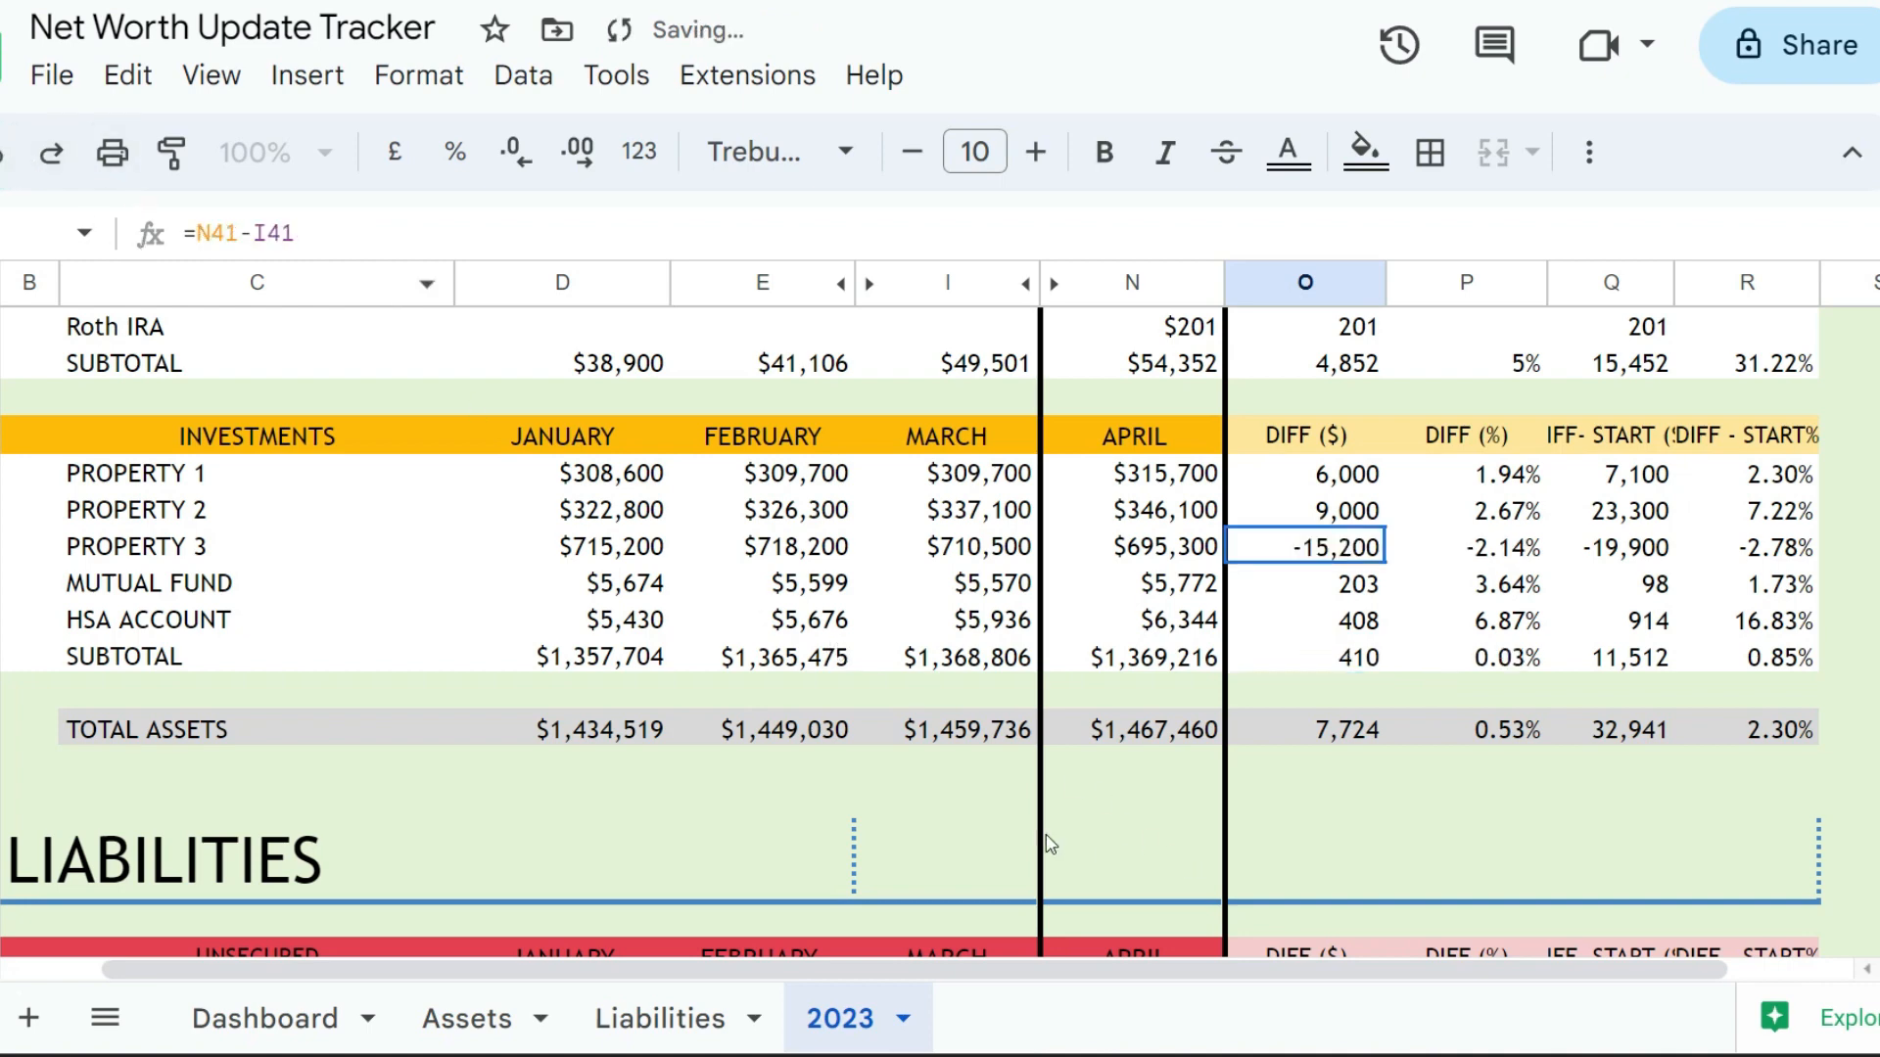
Step: Review the Property 3 row under Investments and compare it with the Net Worth Summary's April totals
left_click(1270, 550)
key("shift+space")
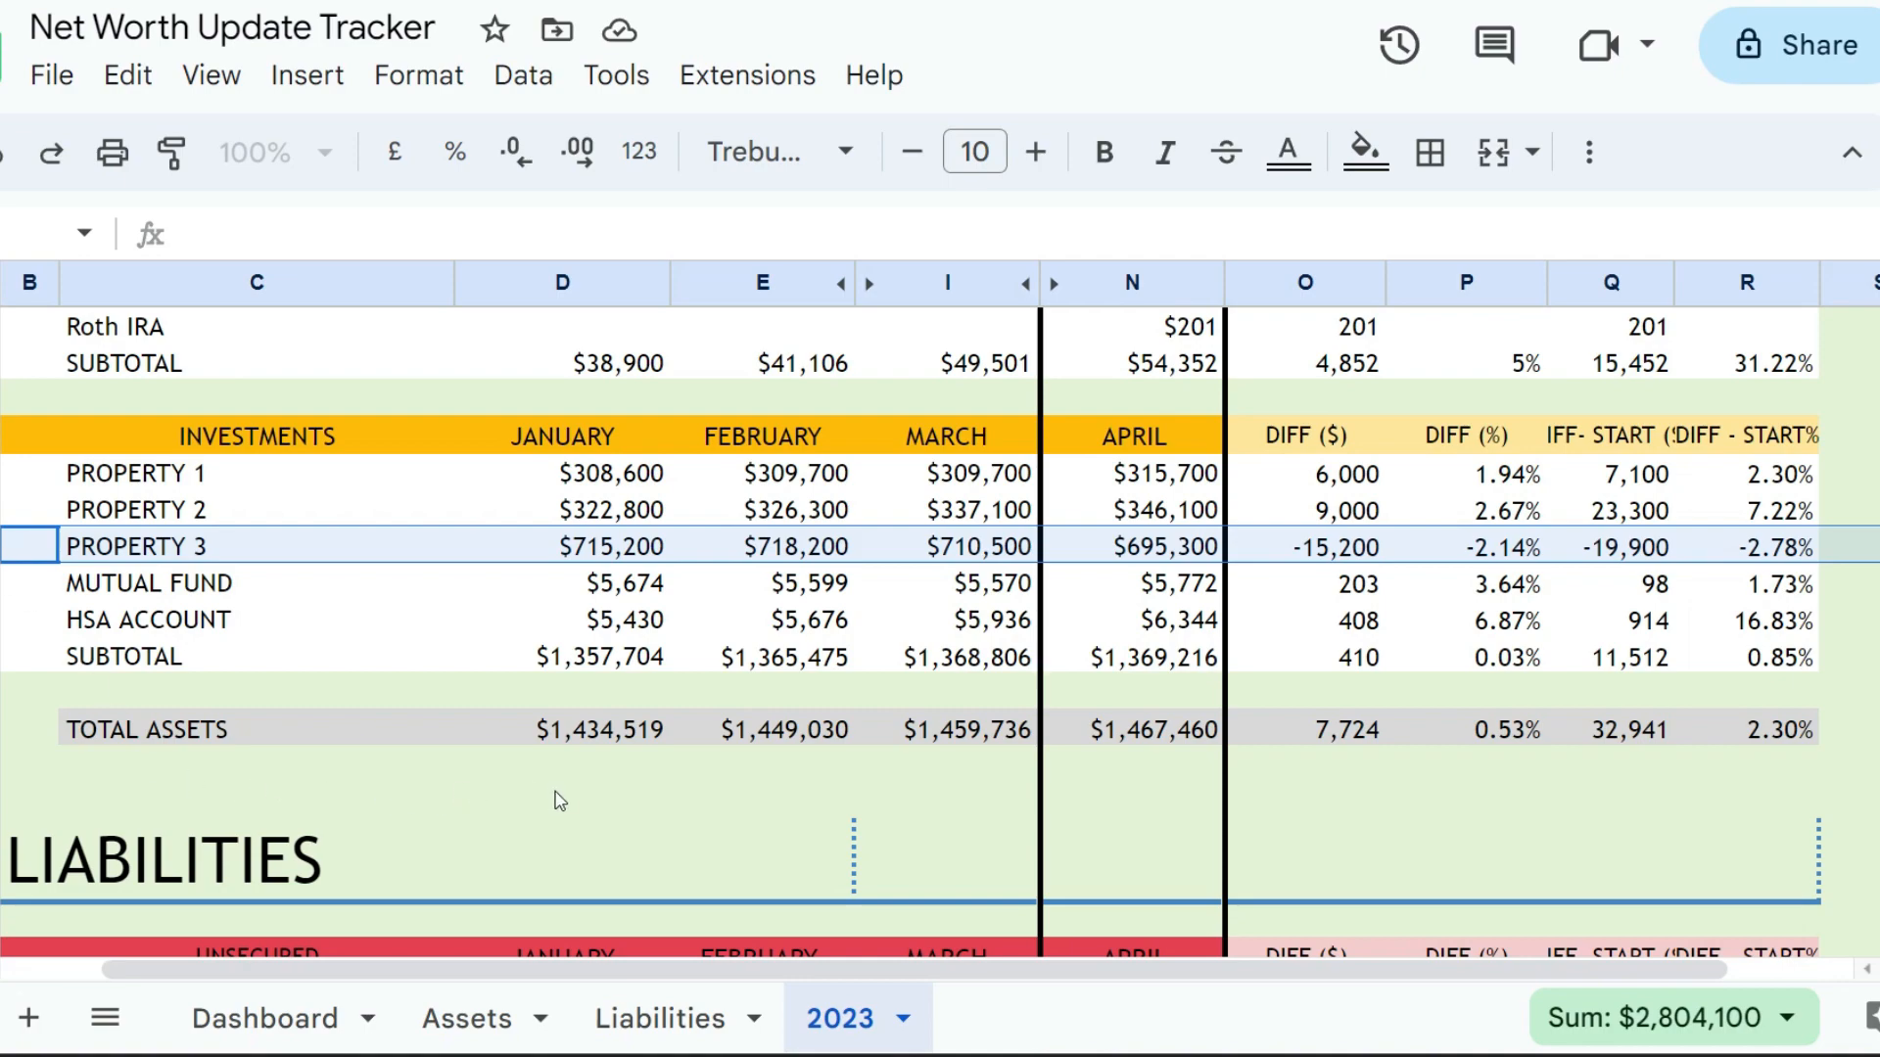
scroll(560, 801, "up", 10)
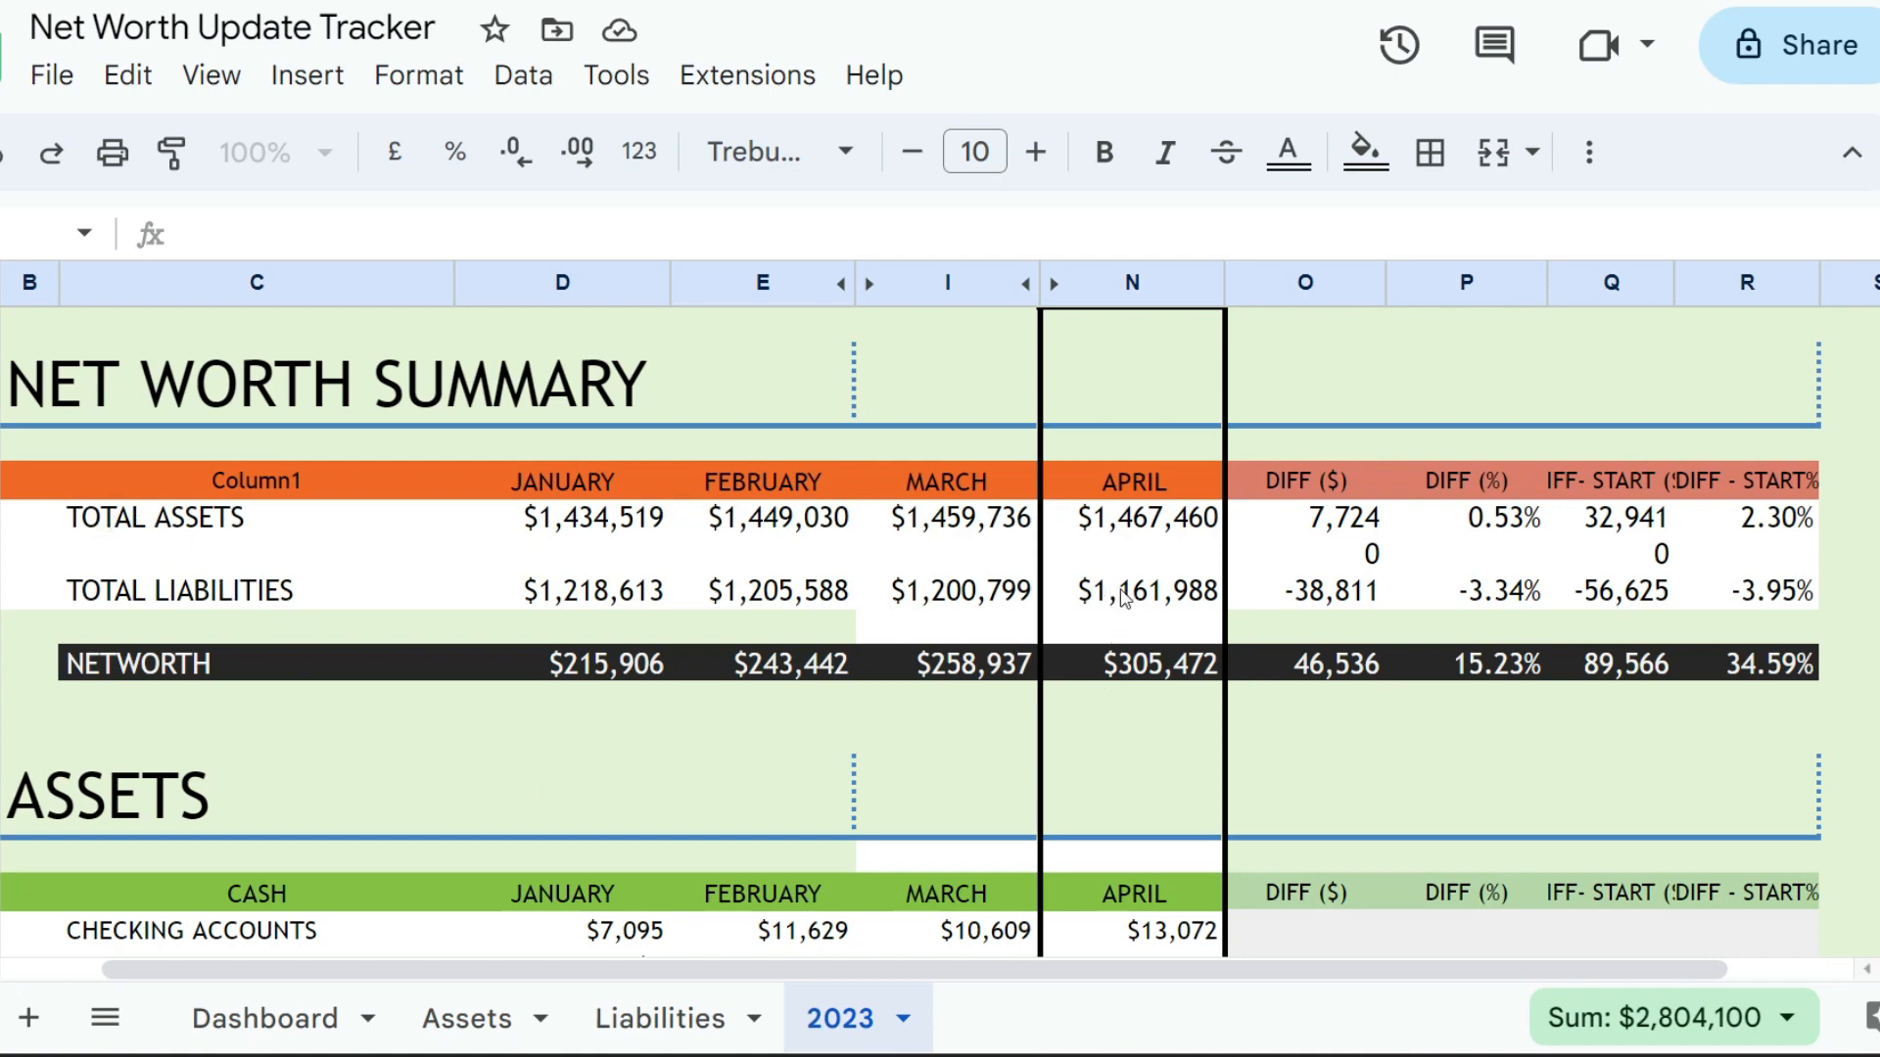
scroll(1236, 701, "down", 1)
scroll(1235, 702, "down", 10)
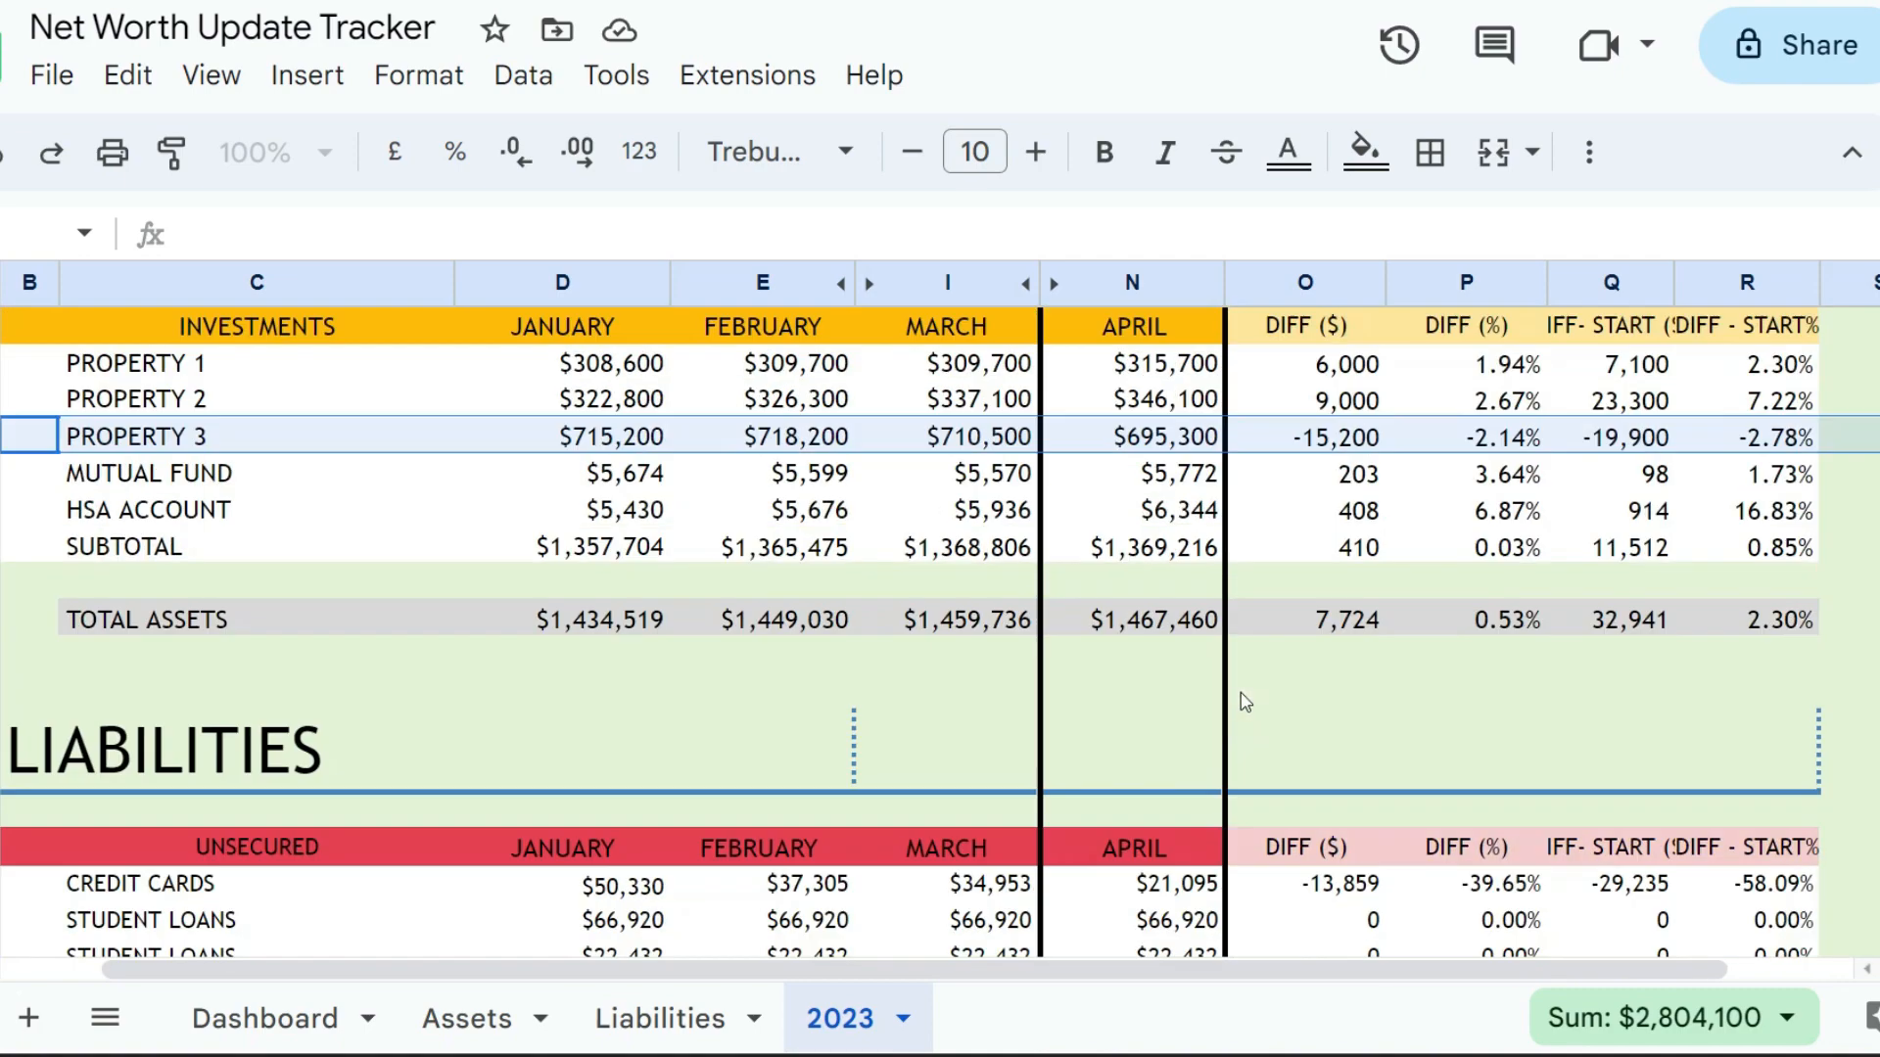
Step: Review the Total Assets, Total Liabilities and Networth rows in the Net Worth Summary, including their differences since March and January
scroll(1238, 703, "up", 7)
scroll(1218, 697, "up", 5)
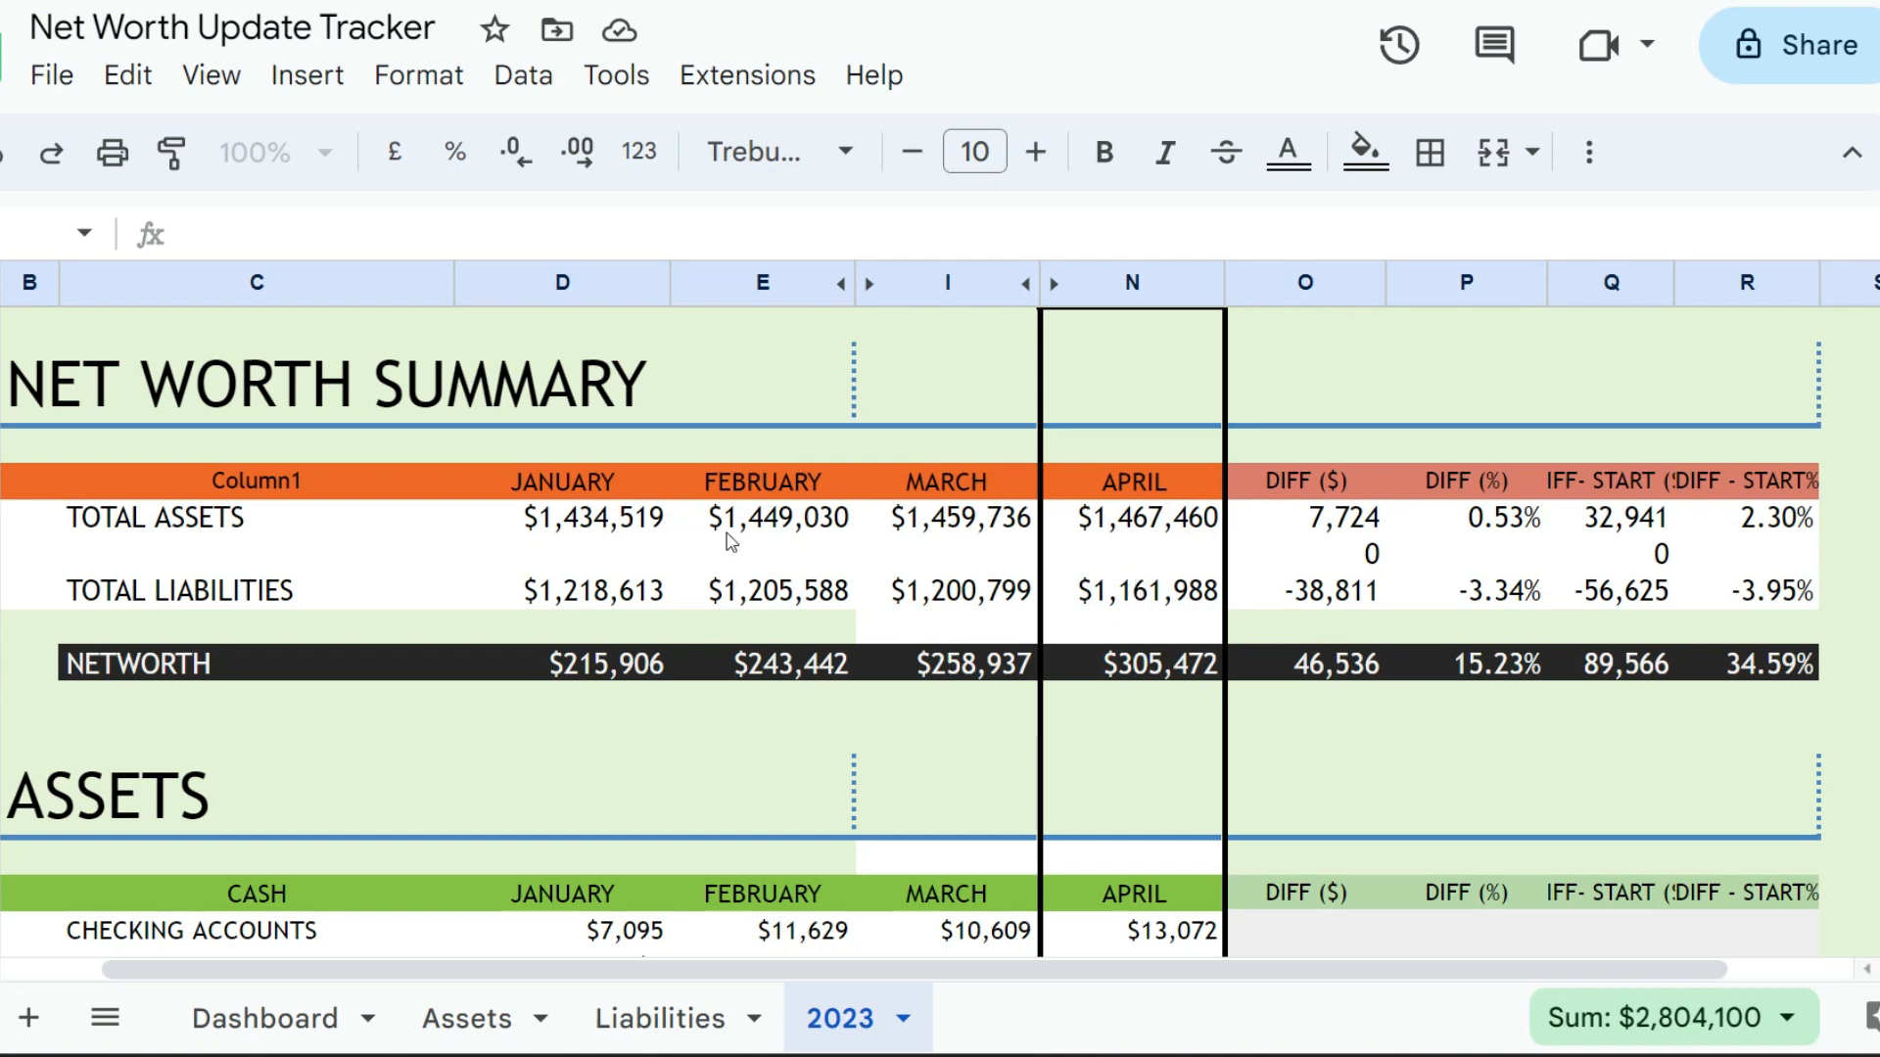
left_click(0, 517)
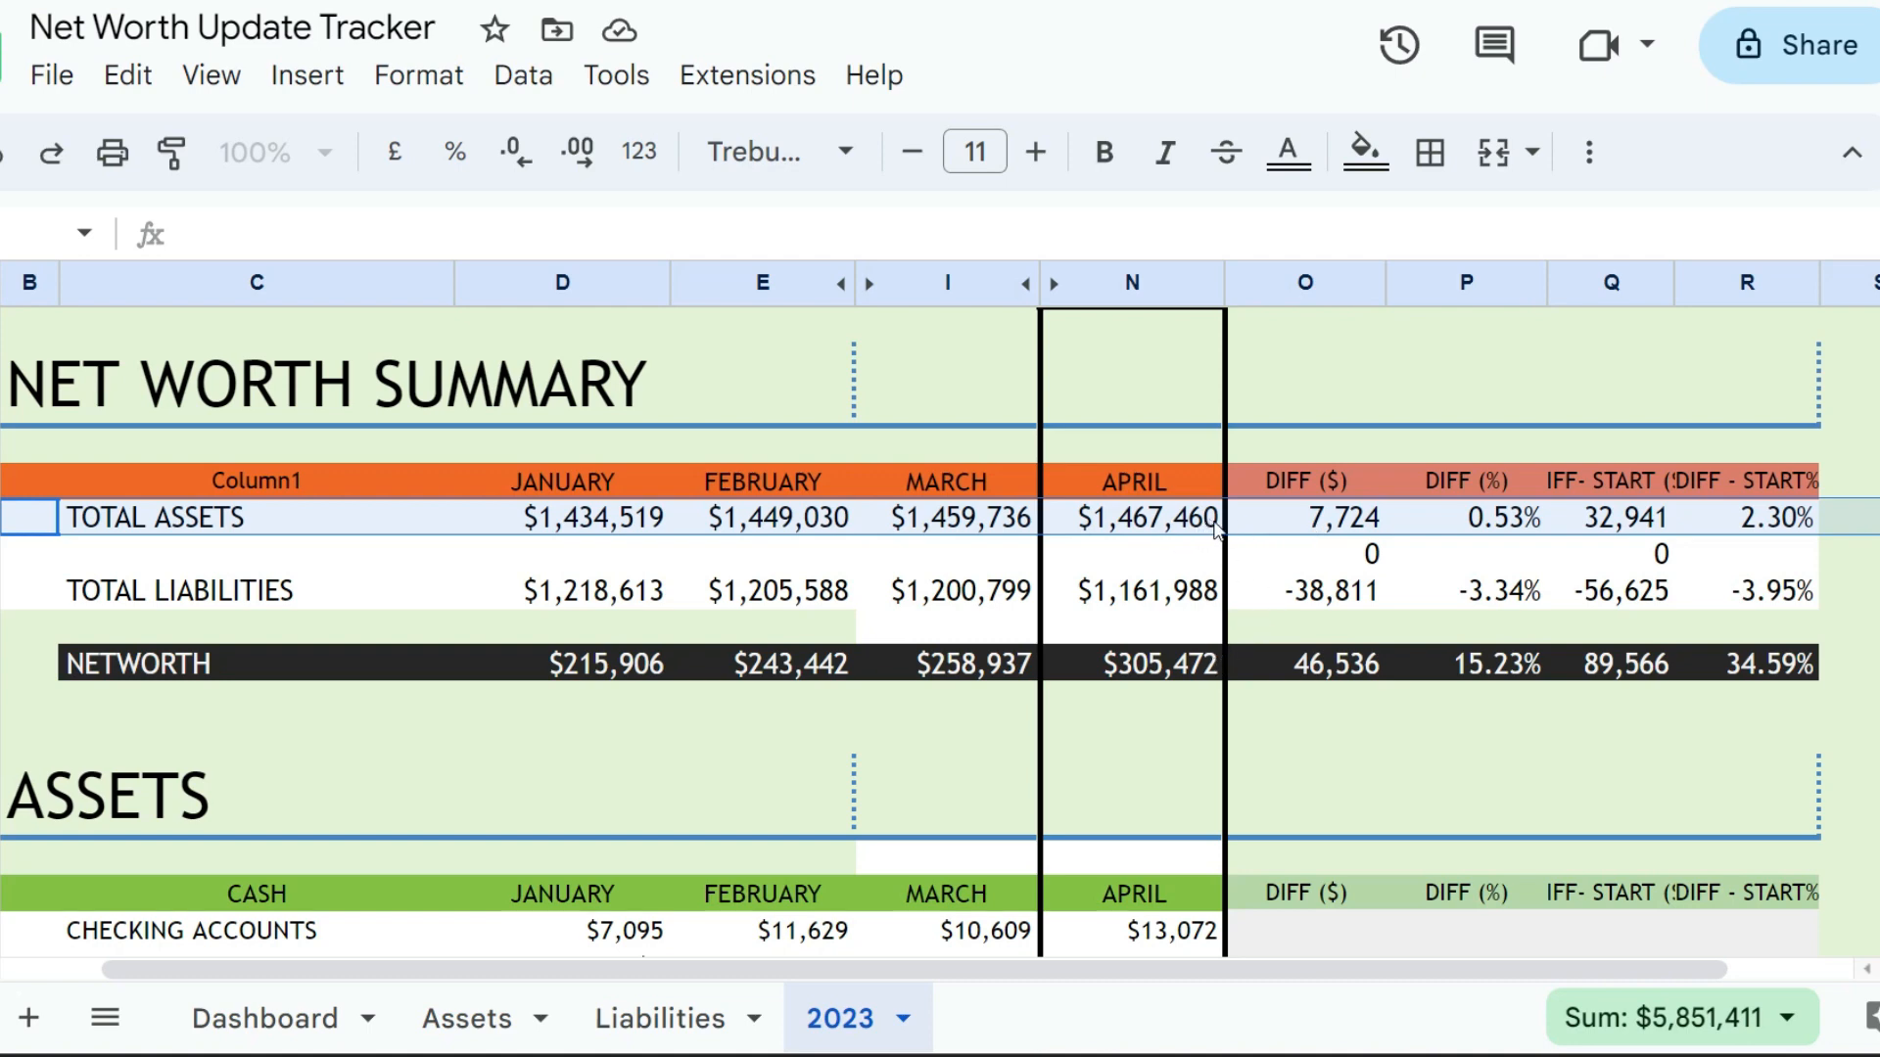
left_click(1341, 529)
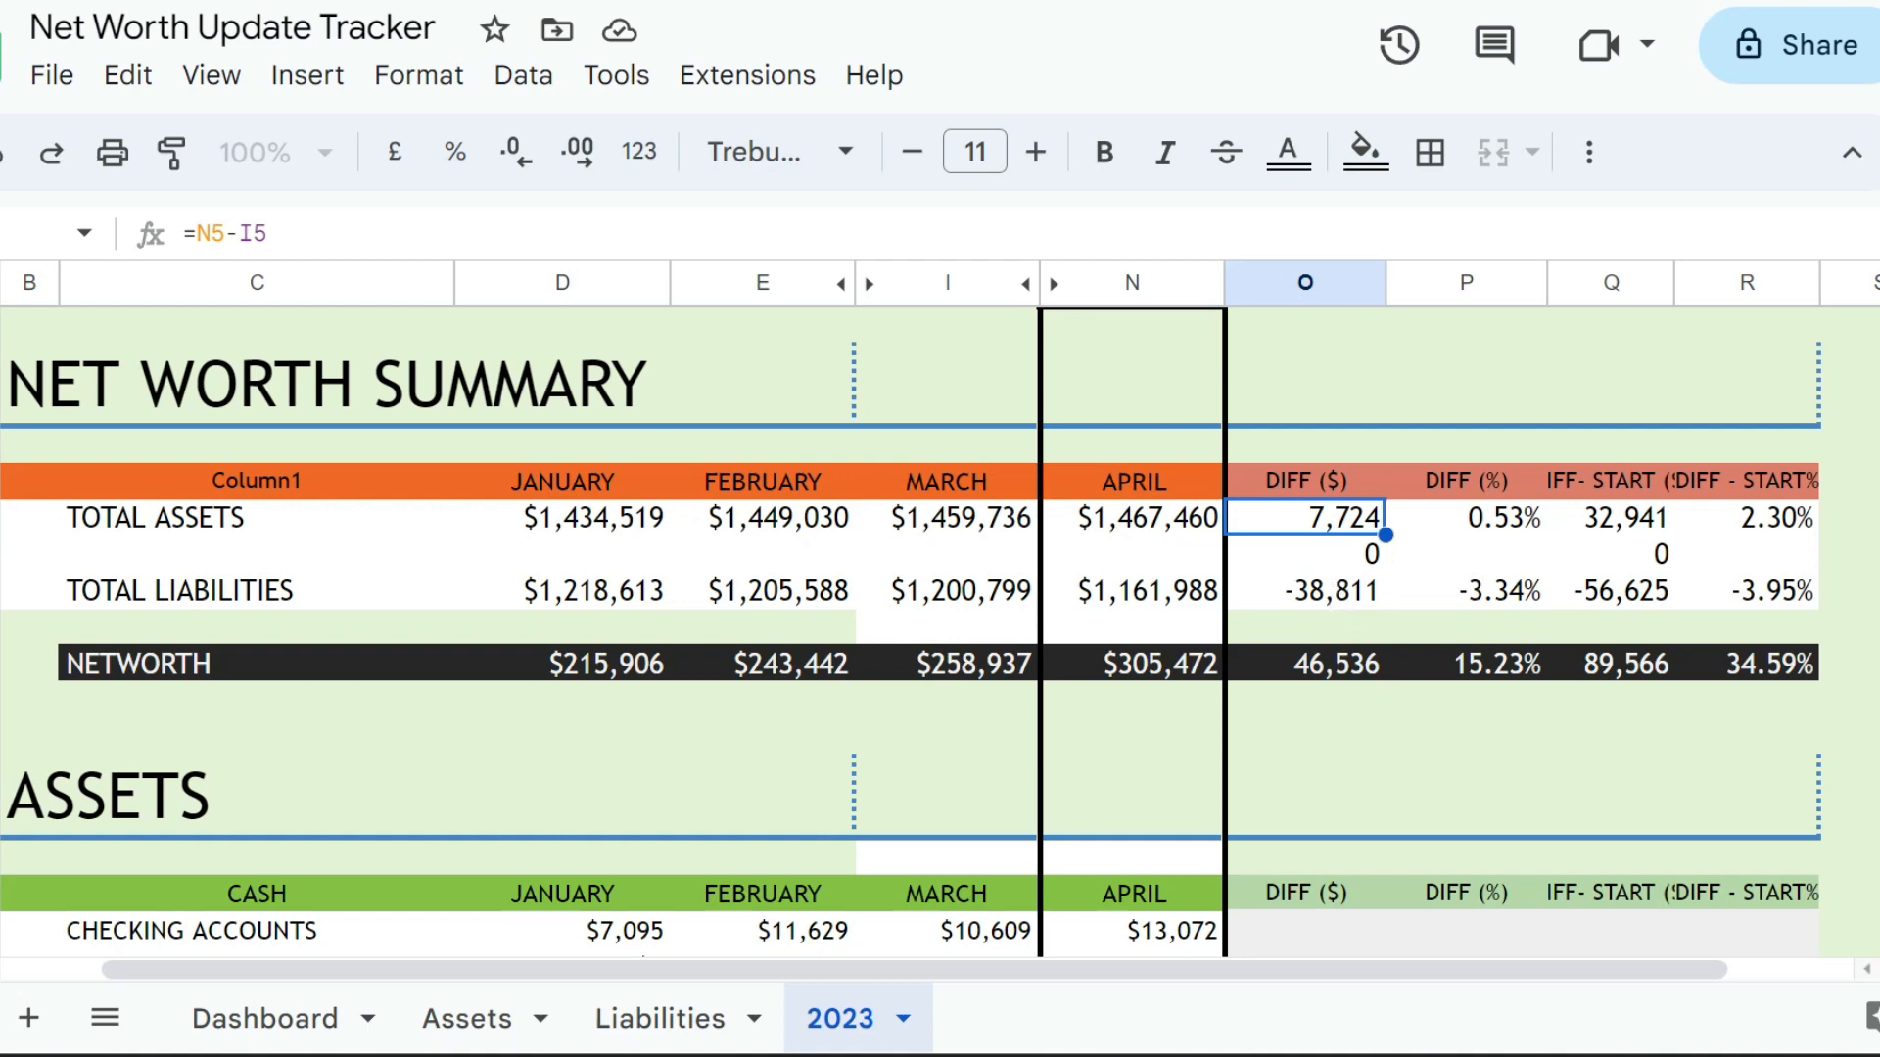
left_click(0, 591)
left_click(1642, 598)
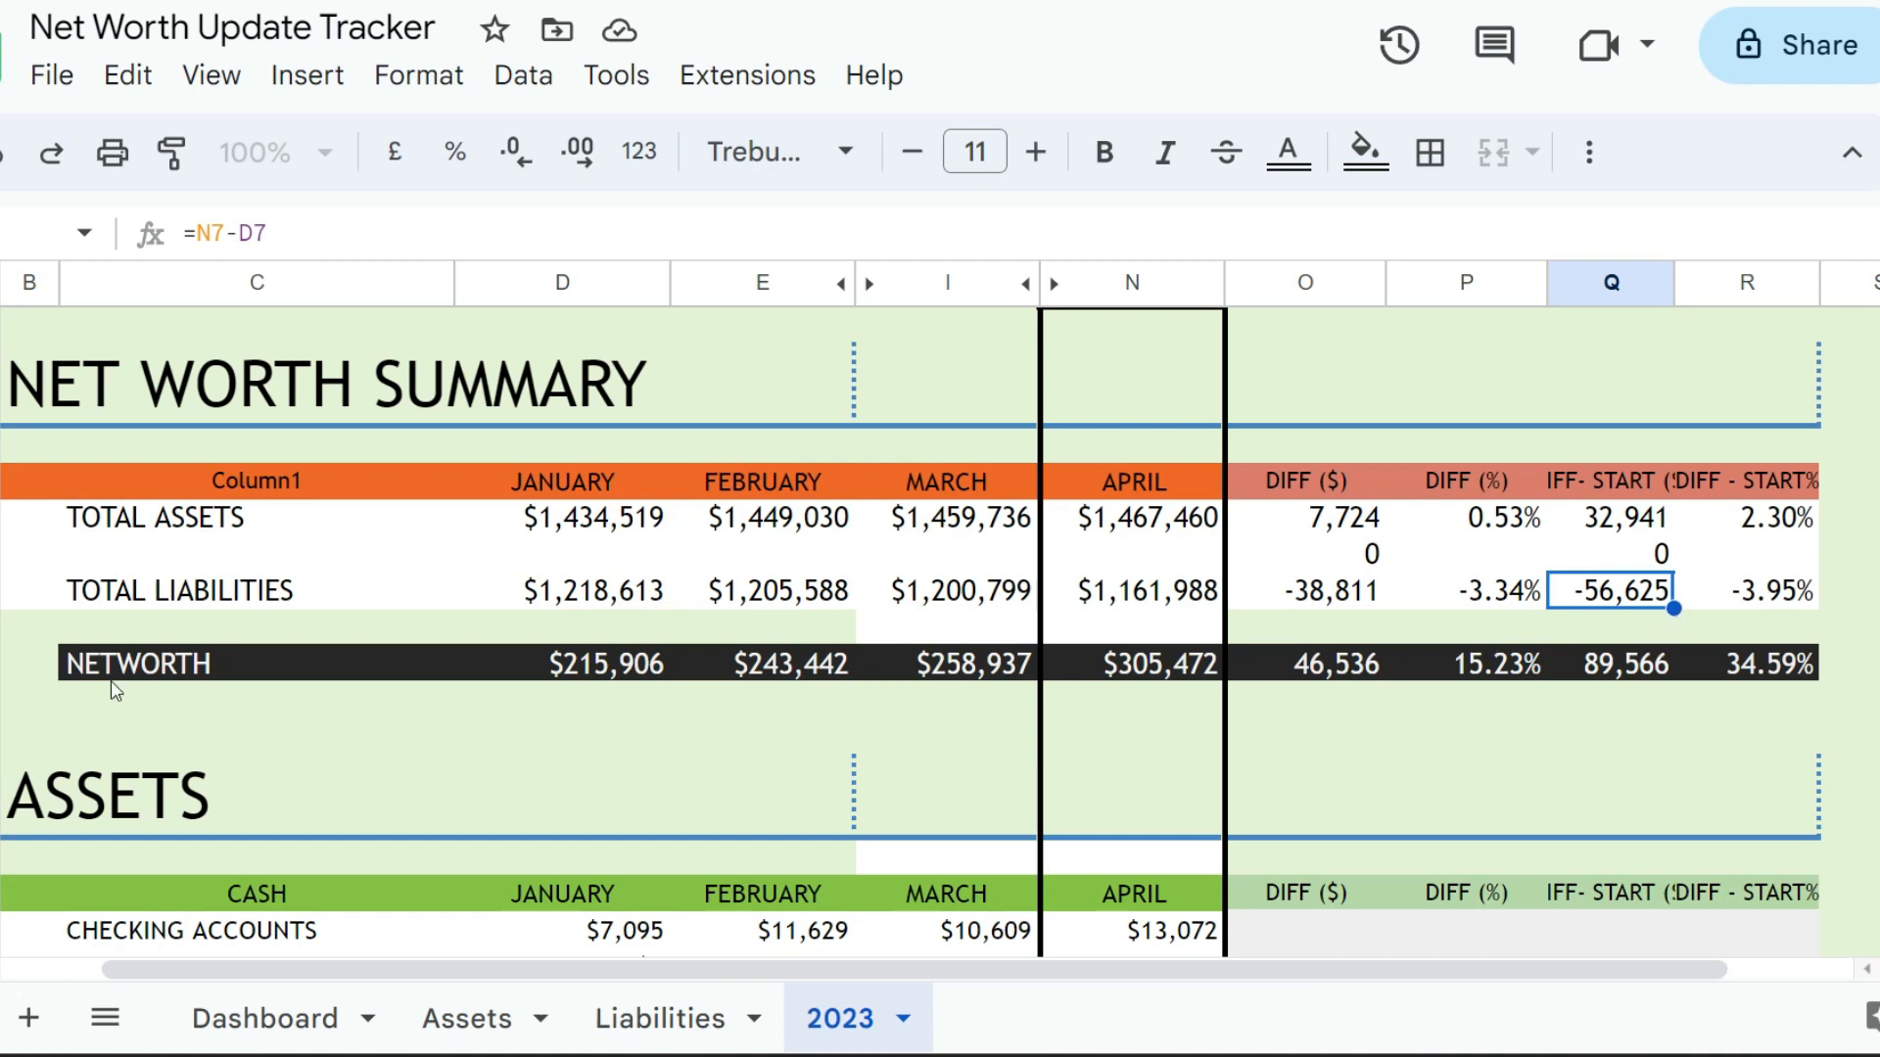
left_click(2, 663)
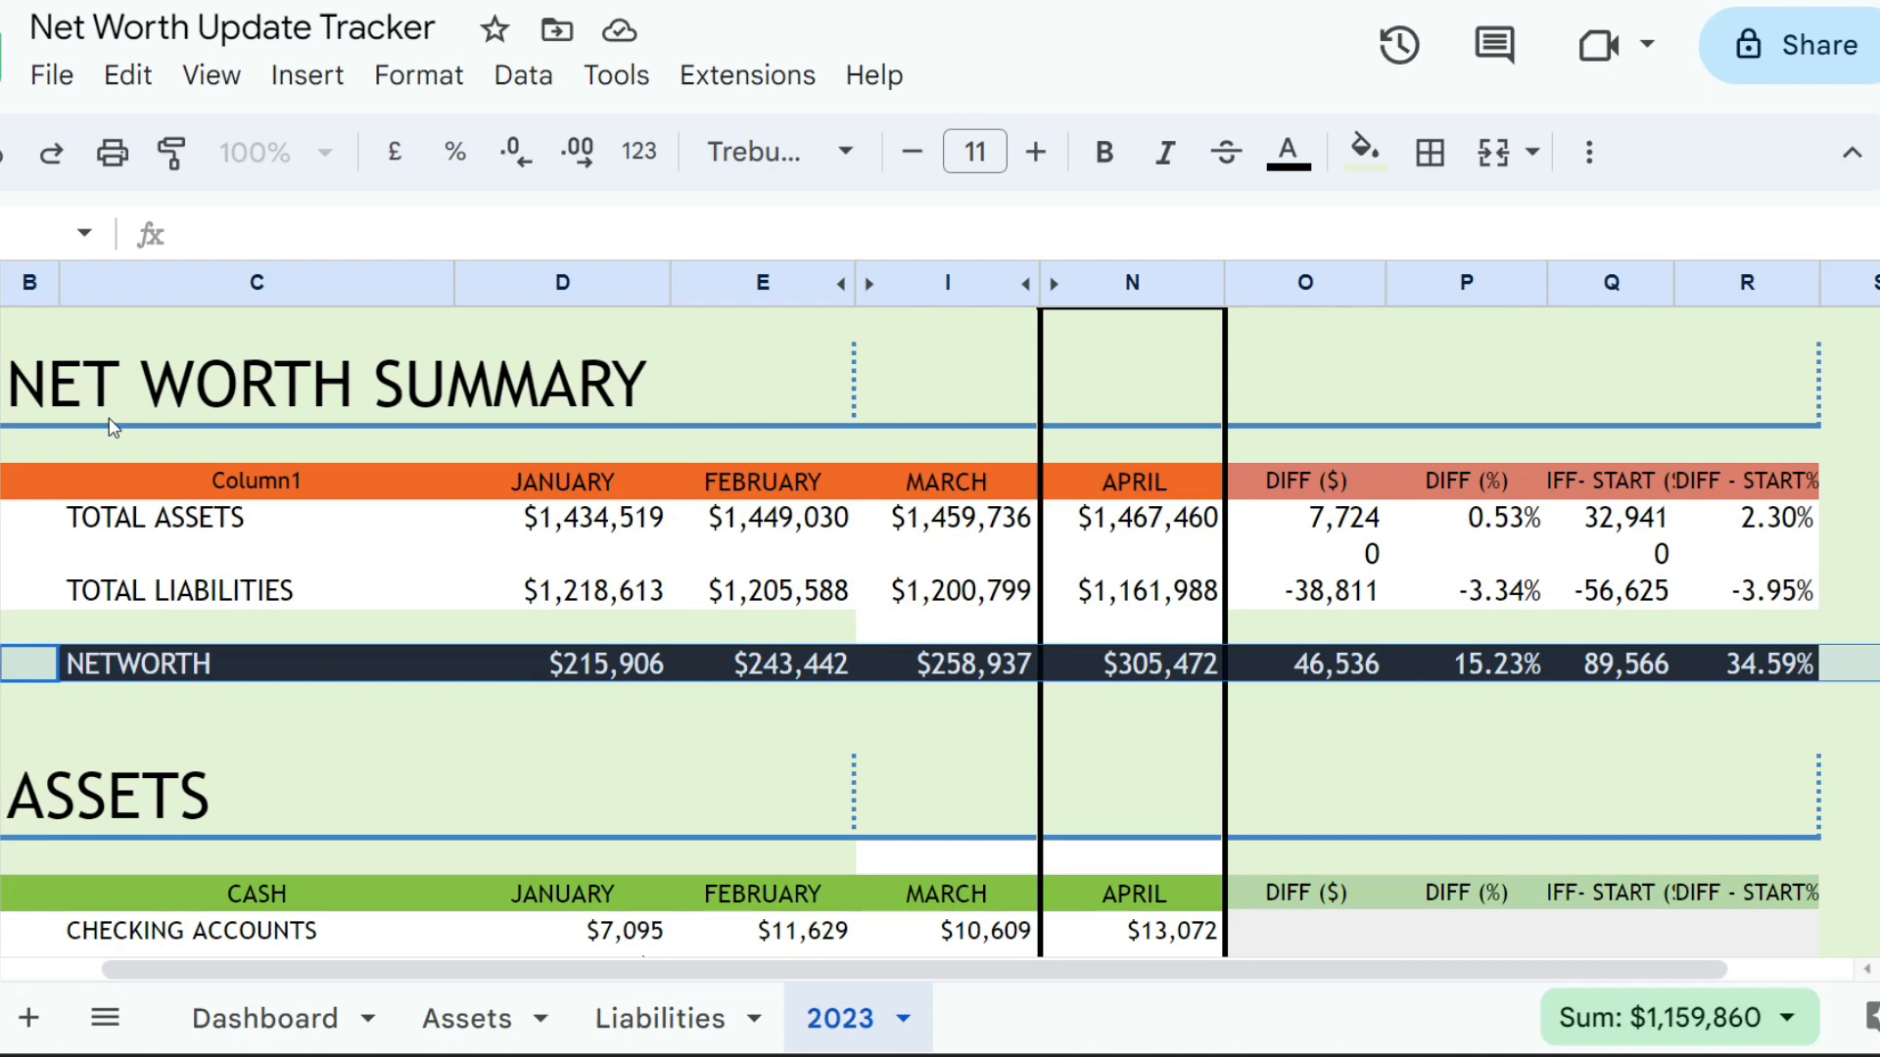
left_click(1113, 676)
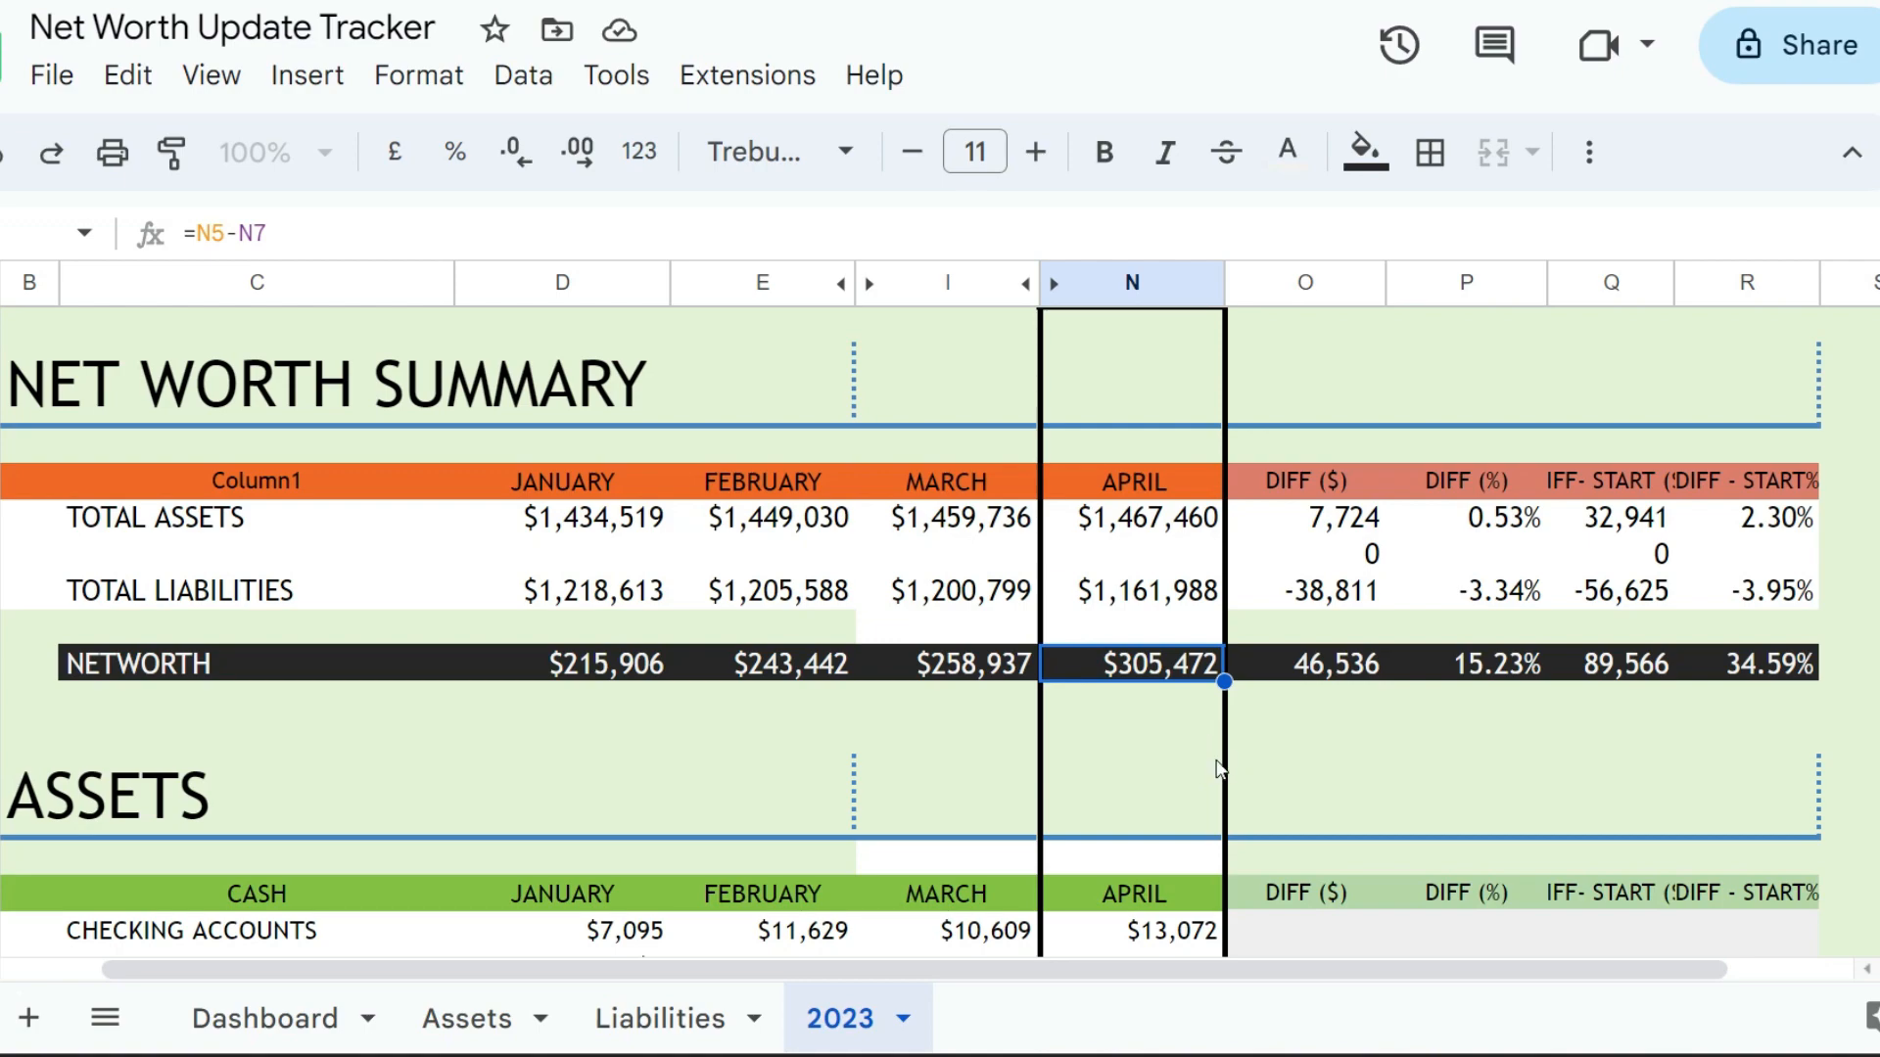
Step: Try setting Property 1's April value under Investments to 346,000 and inspect that property's row
scroll(1214, 763, "down", 15)
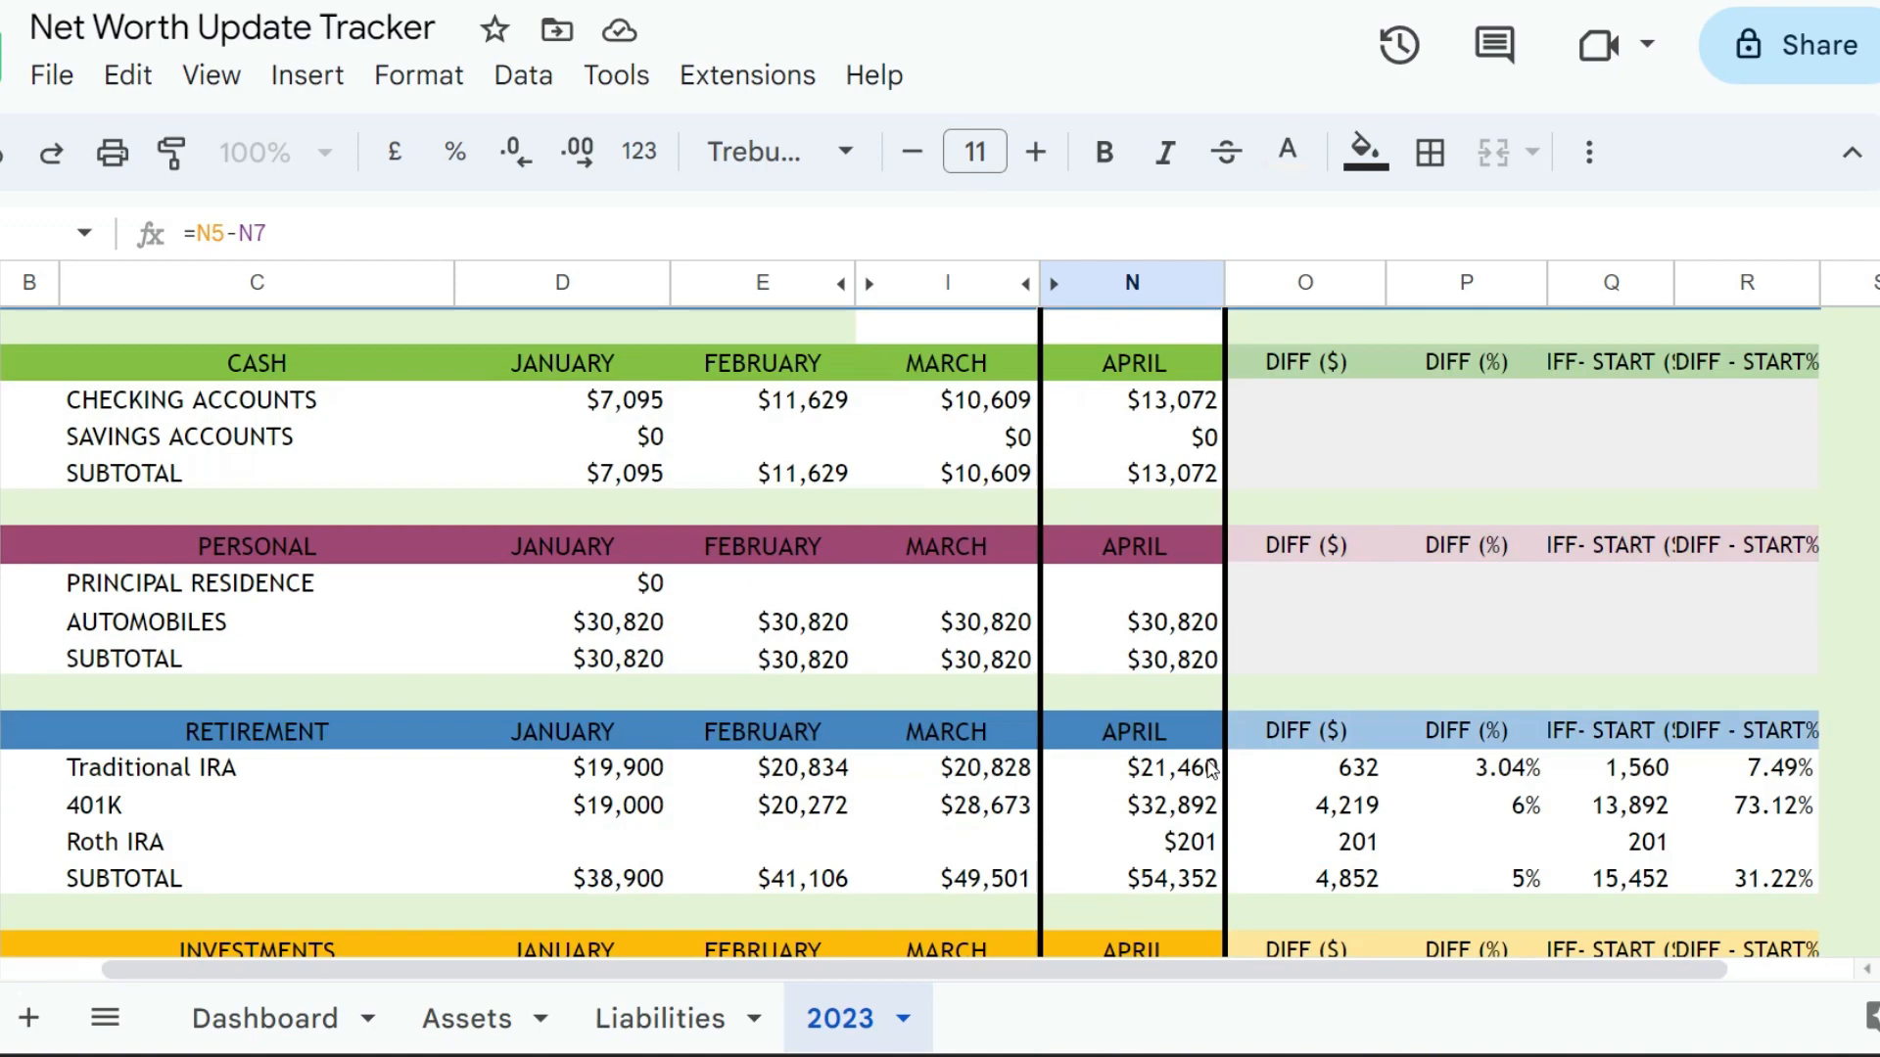
scroll(1214, 753, "down", 5)
scroll(1228, 685, "up", 1)
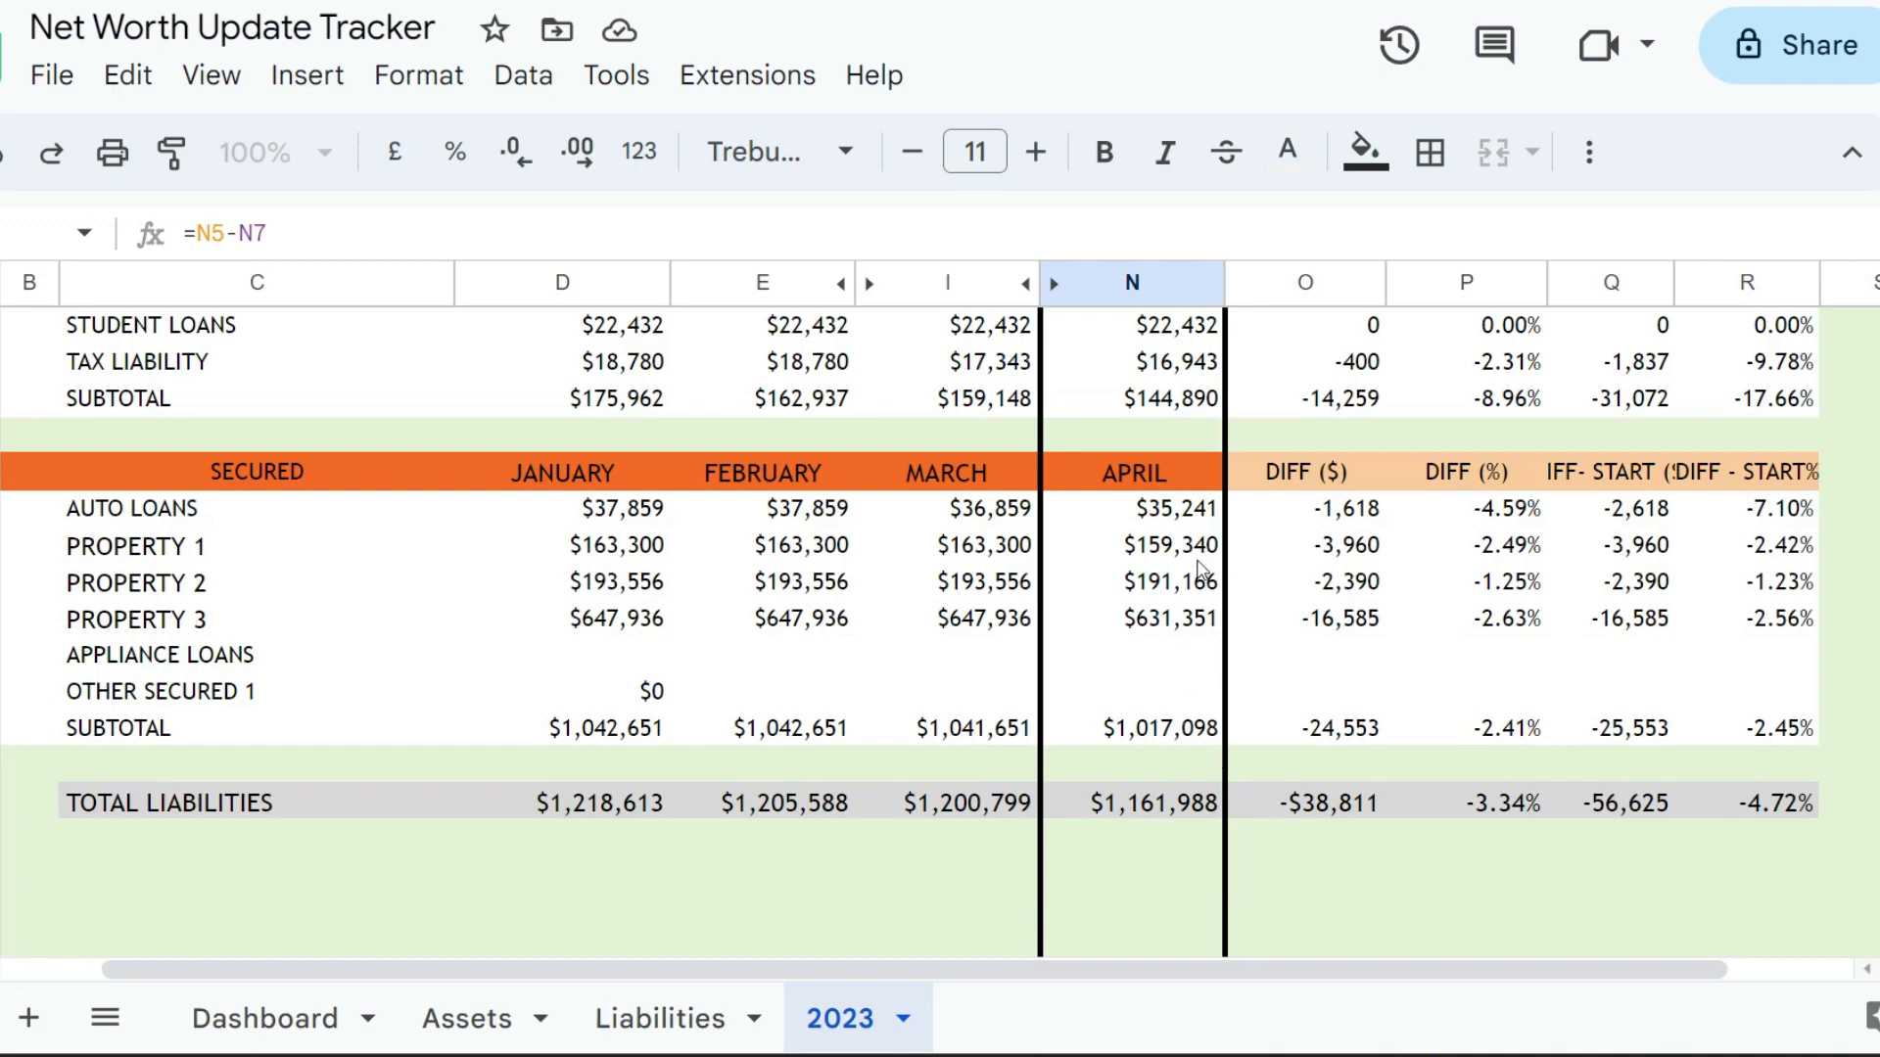
scroll(1245, 592, "up", 3)
scroll(1246, 592, "up", 4)
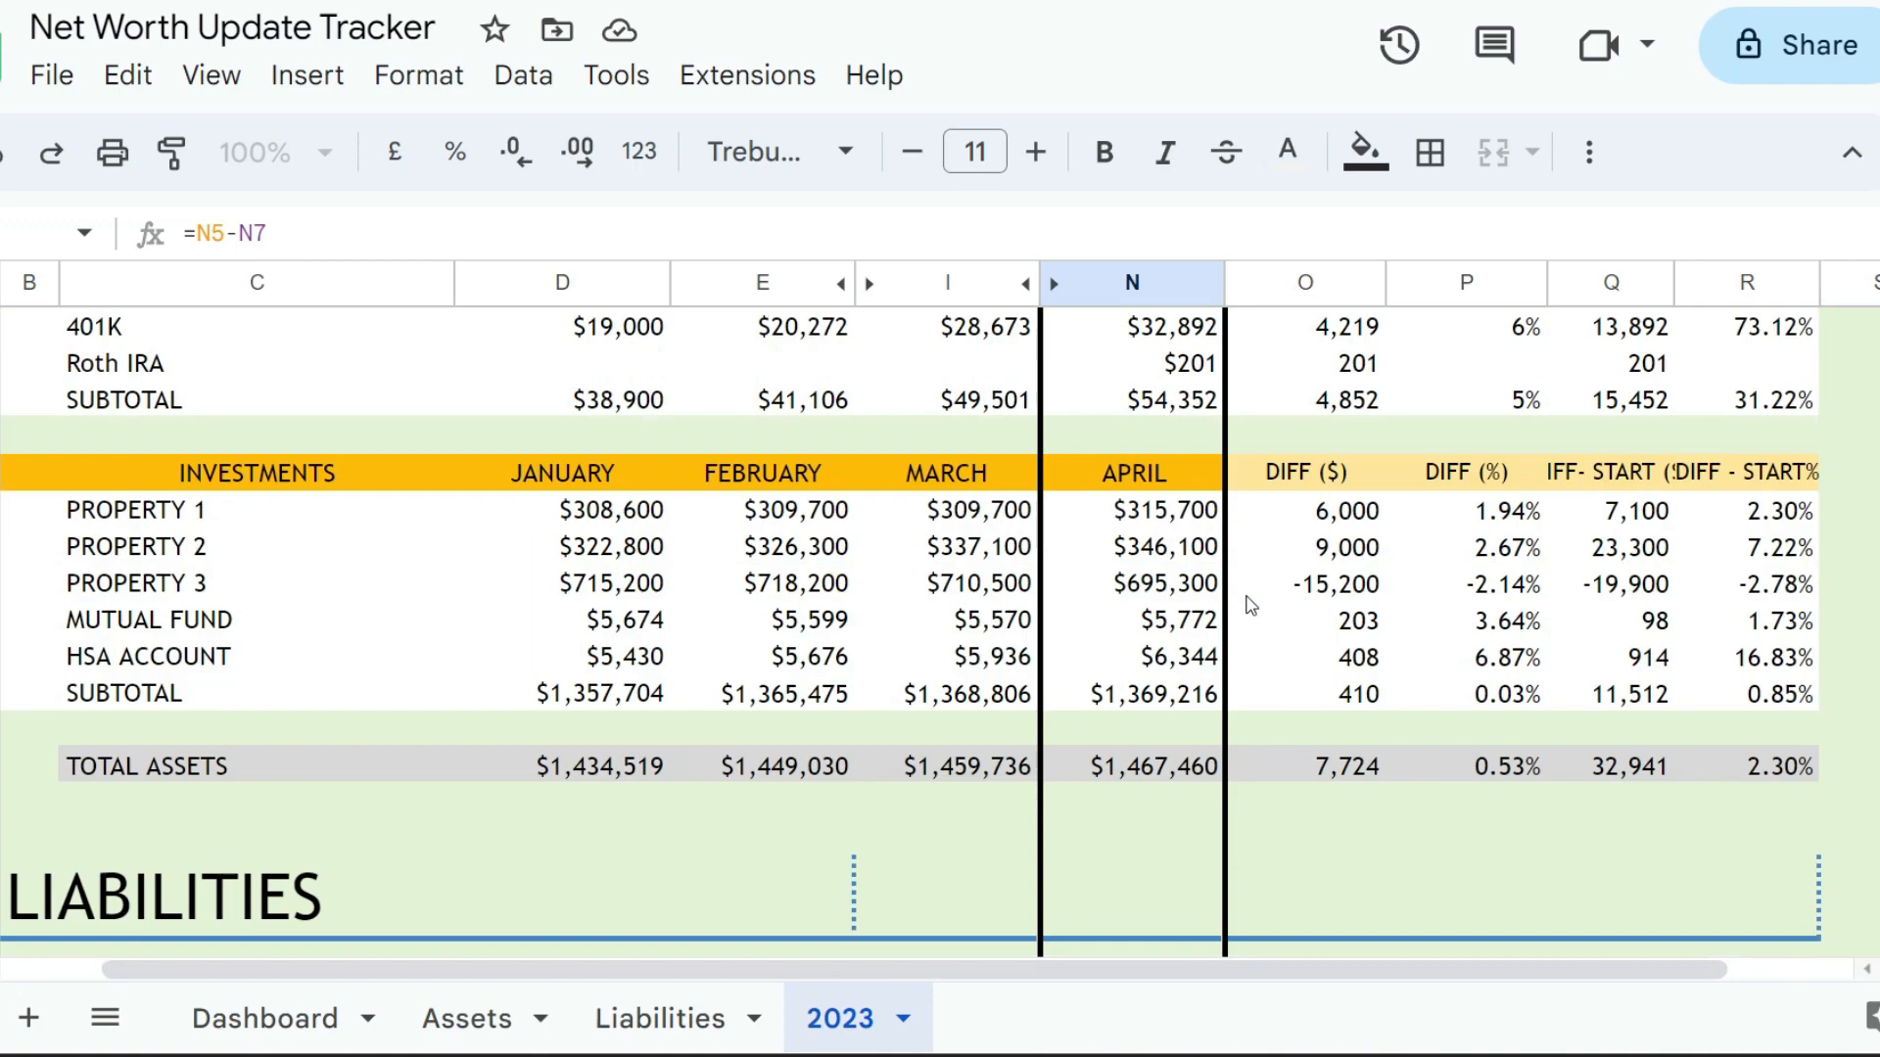
left_click(1204, 519)
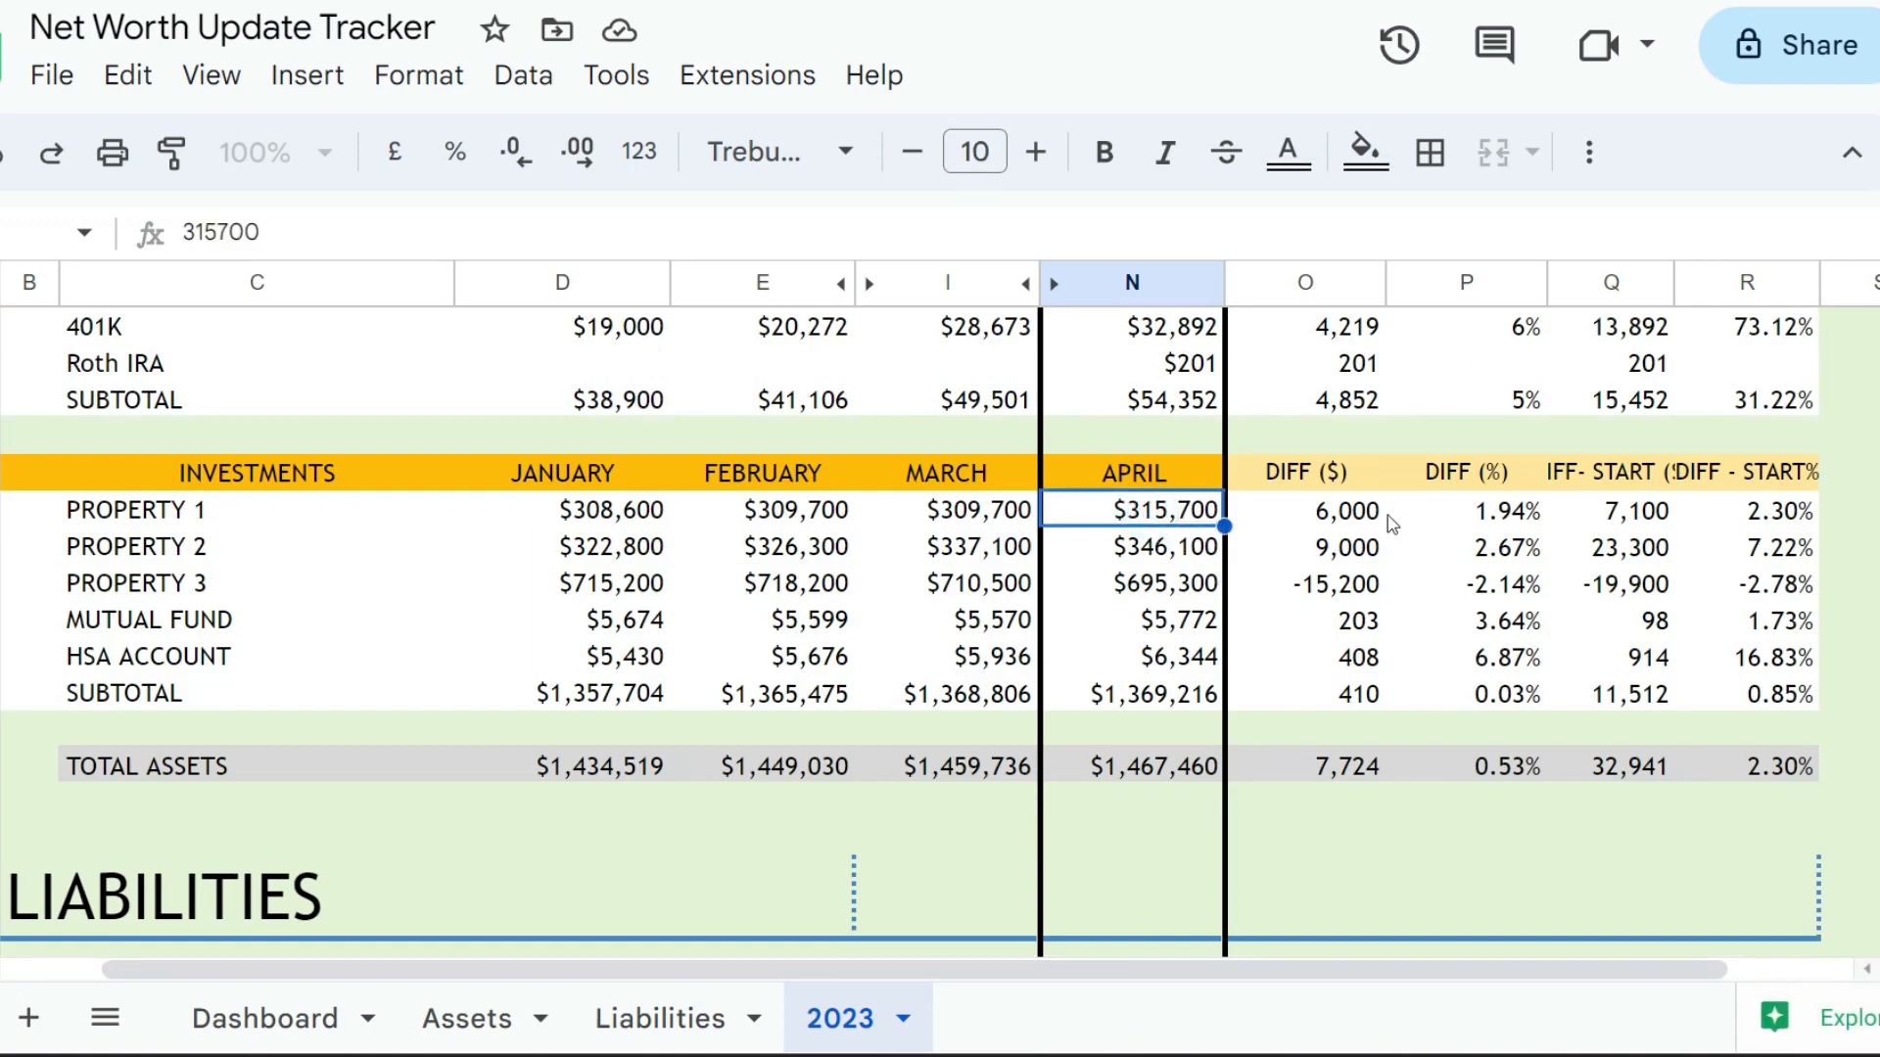
key("BackSpace")
type("34")
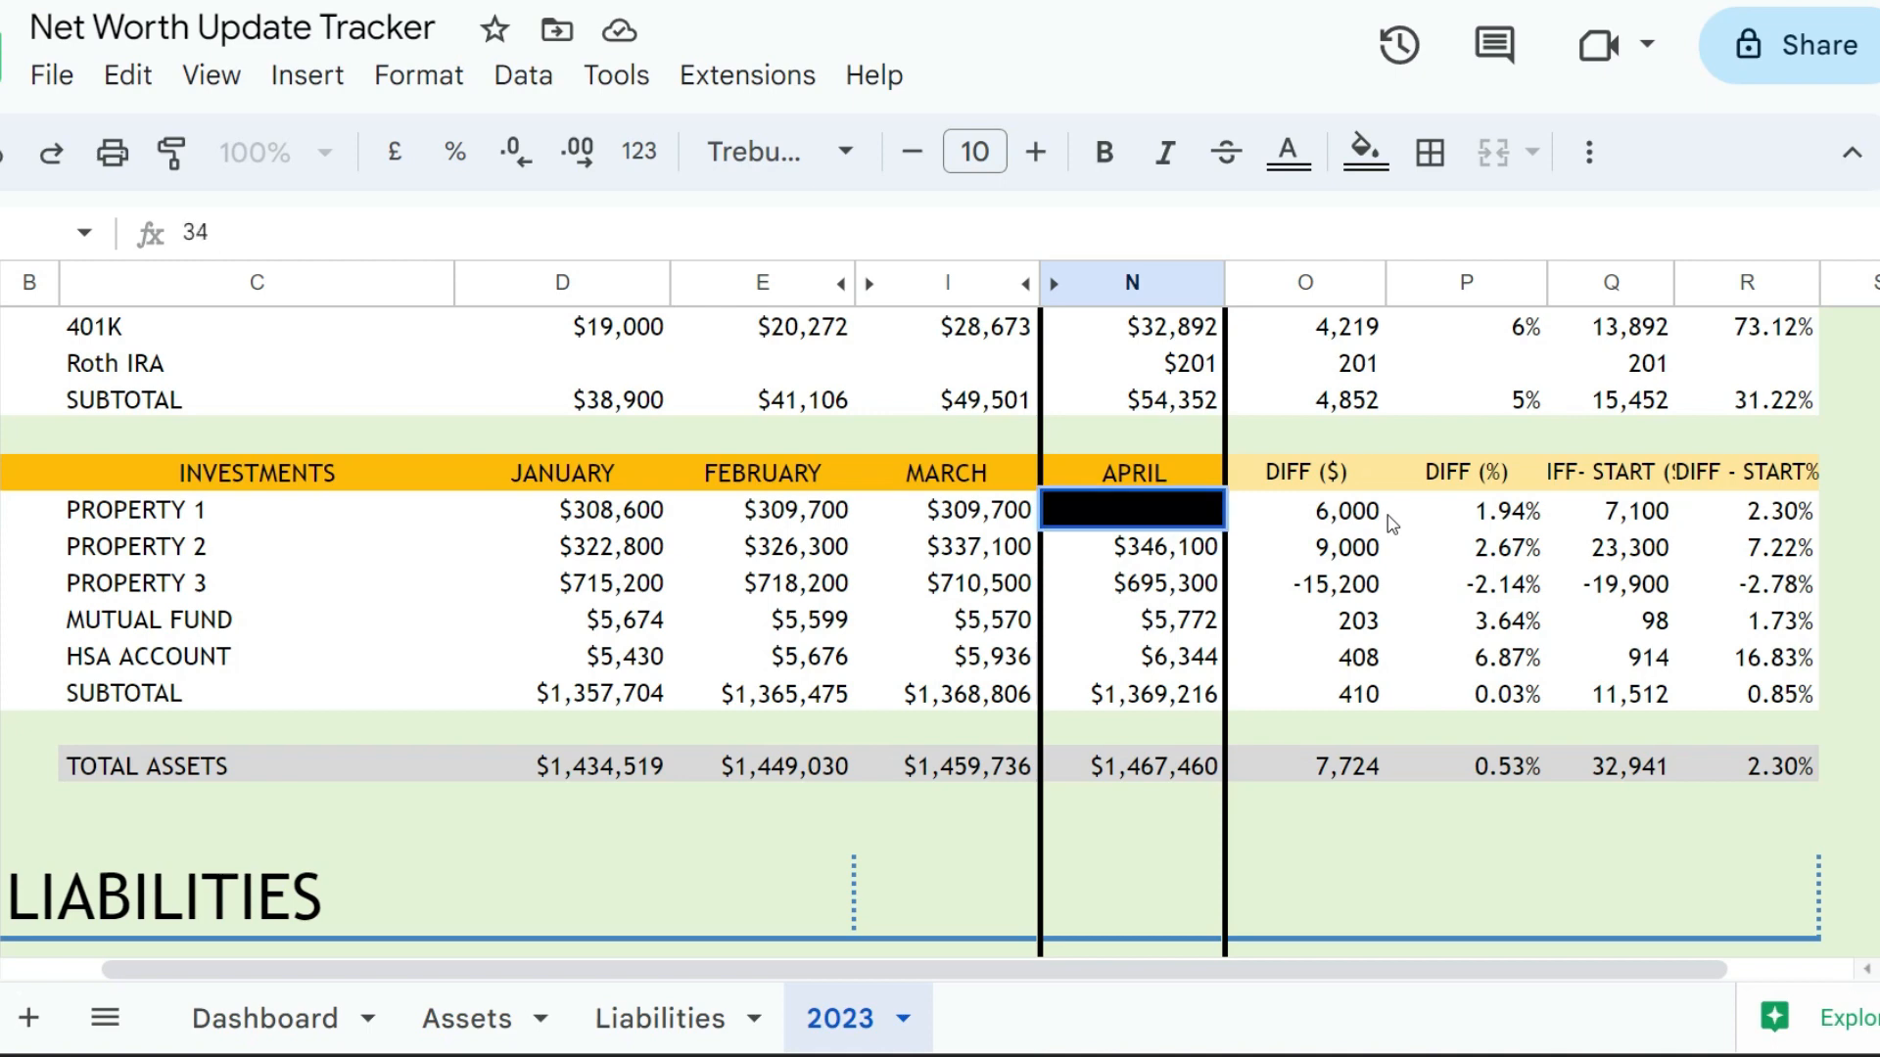
type("6,000")
key("Return")
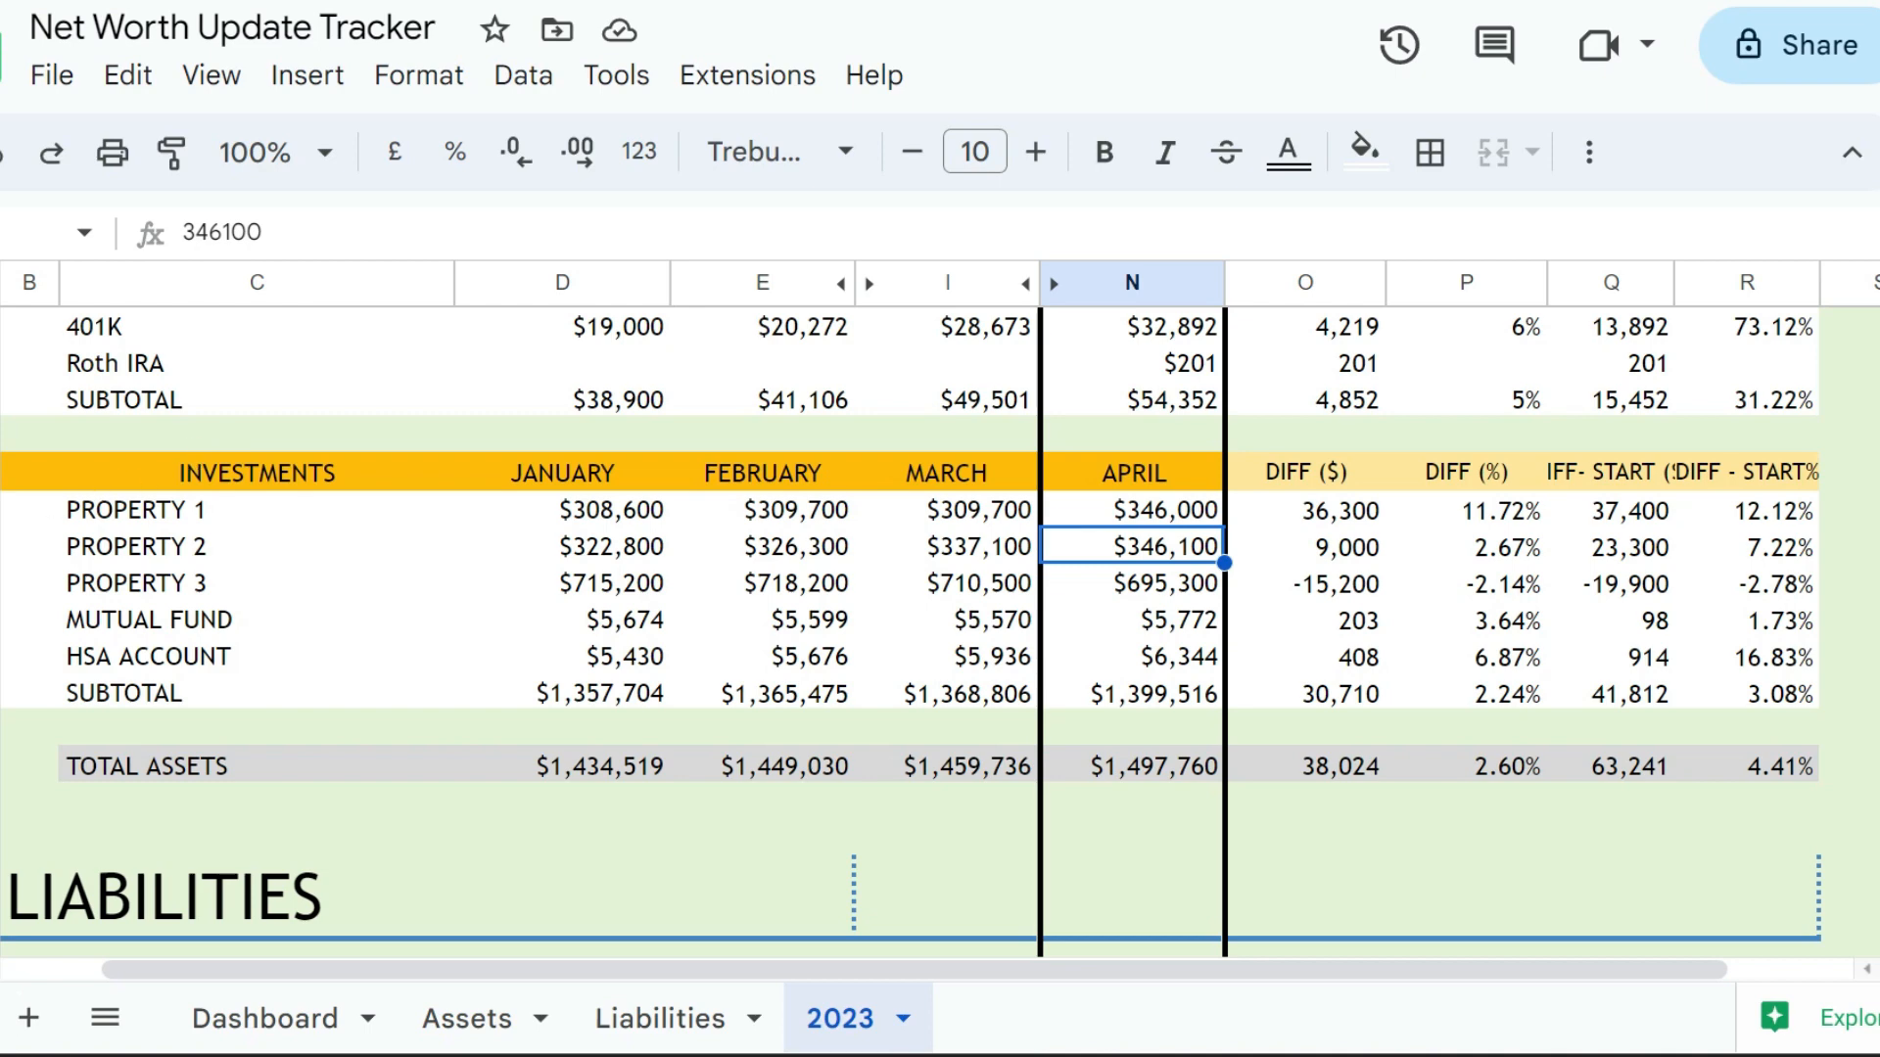
left_click(1, 509)
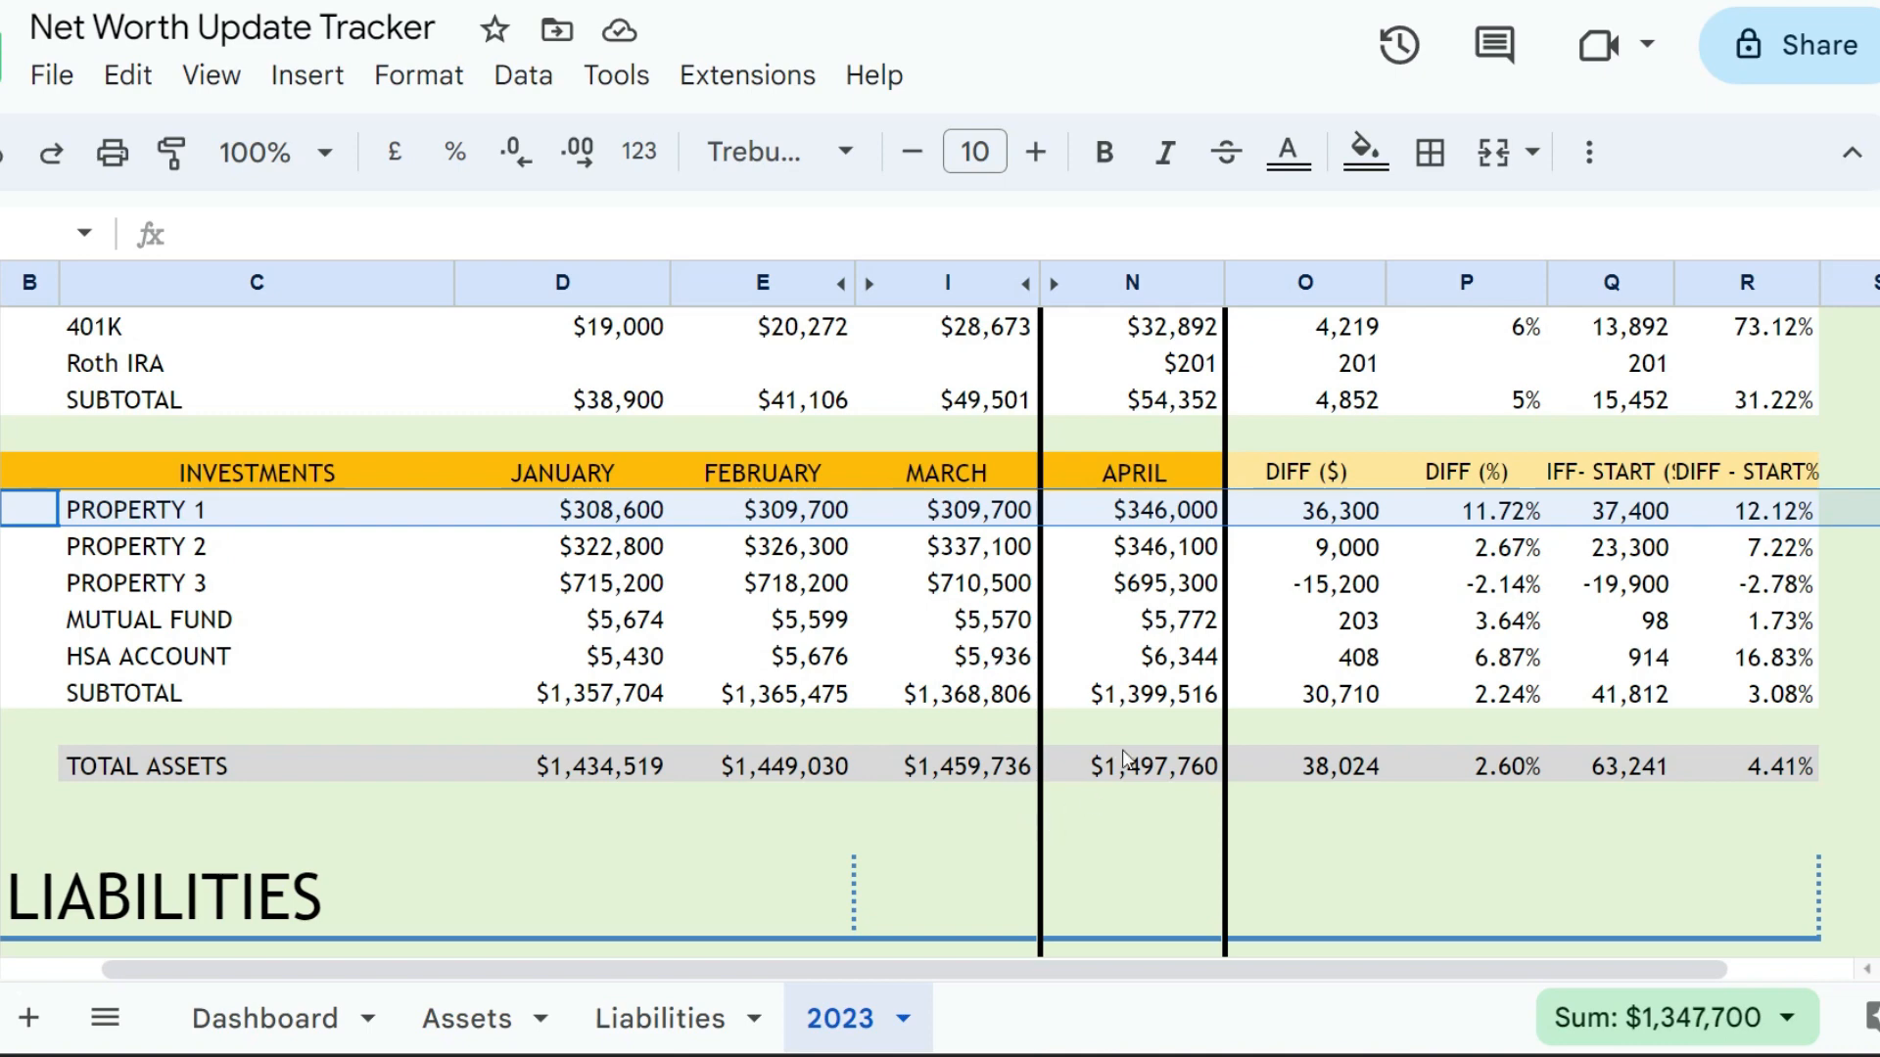
Step: Try setting Property 3's April value under Investments to 805,000 and check April's Networth in the Net Worth Summary
left_click(1166, 589)
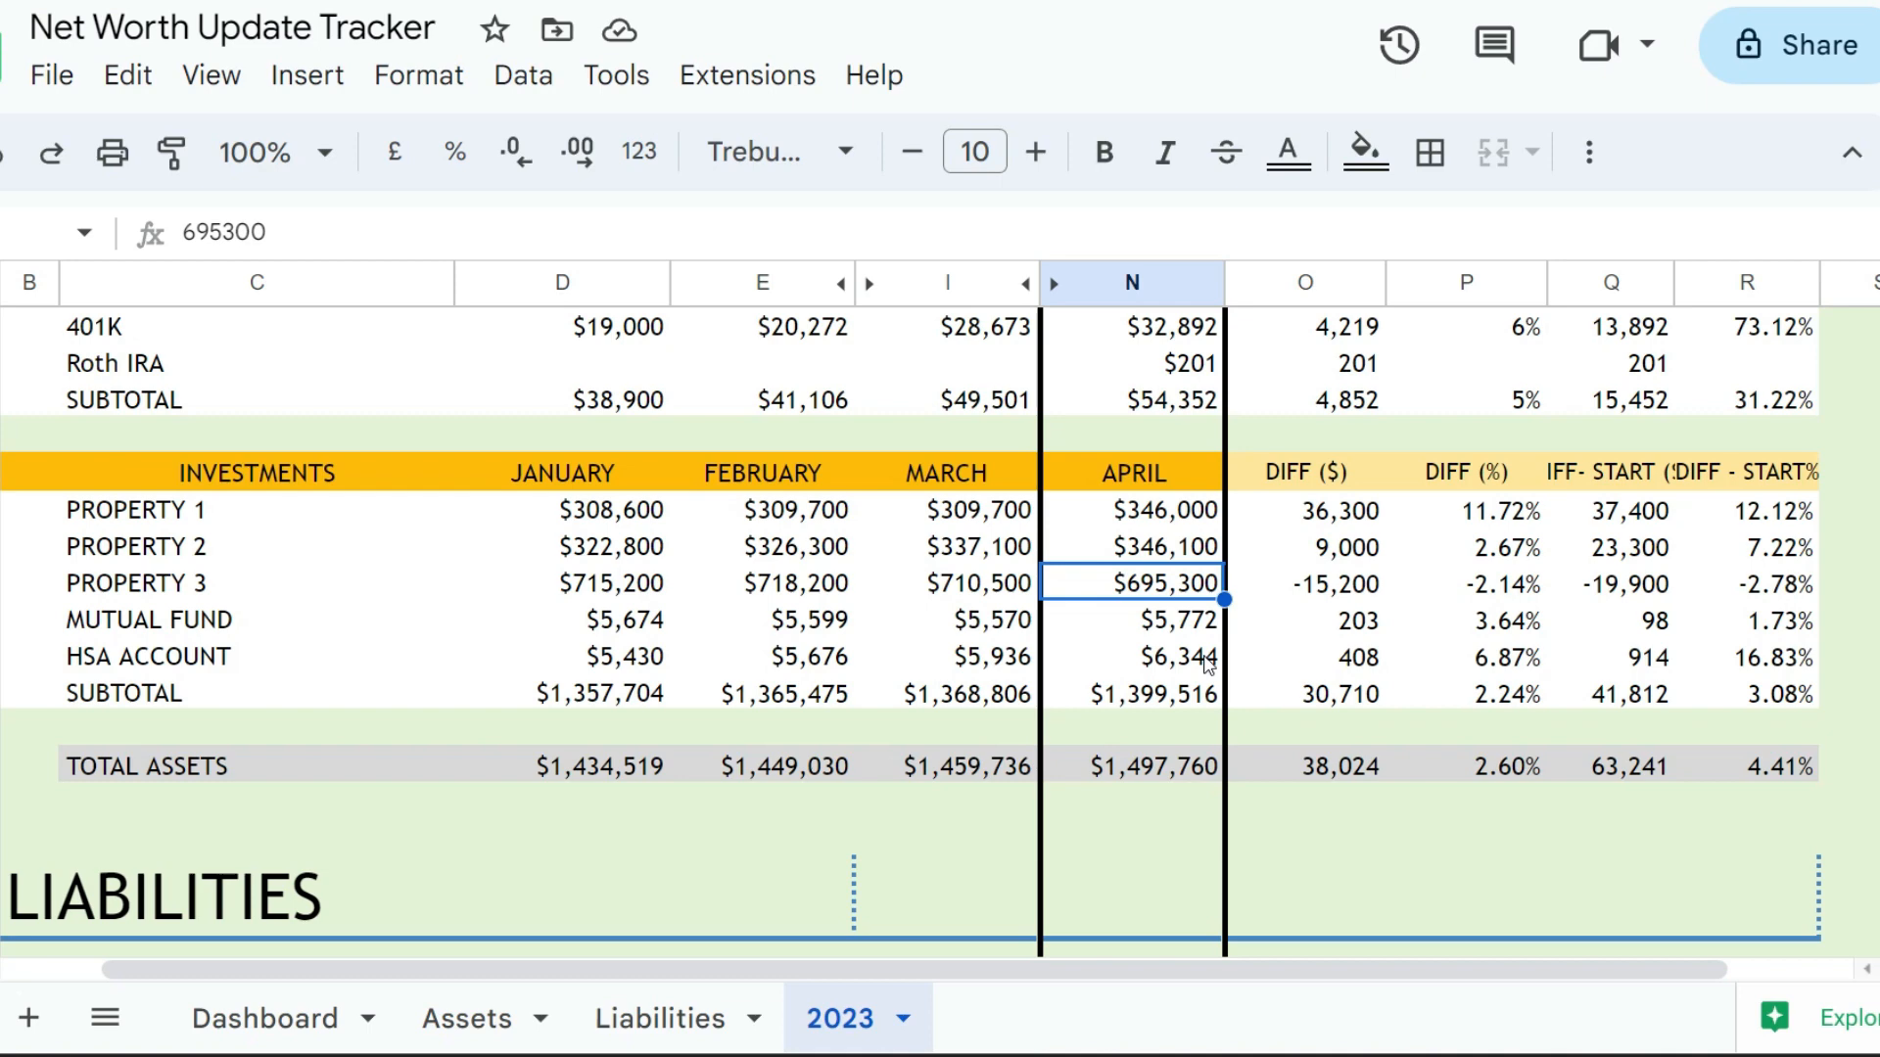
type("8")
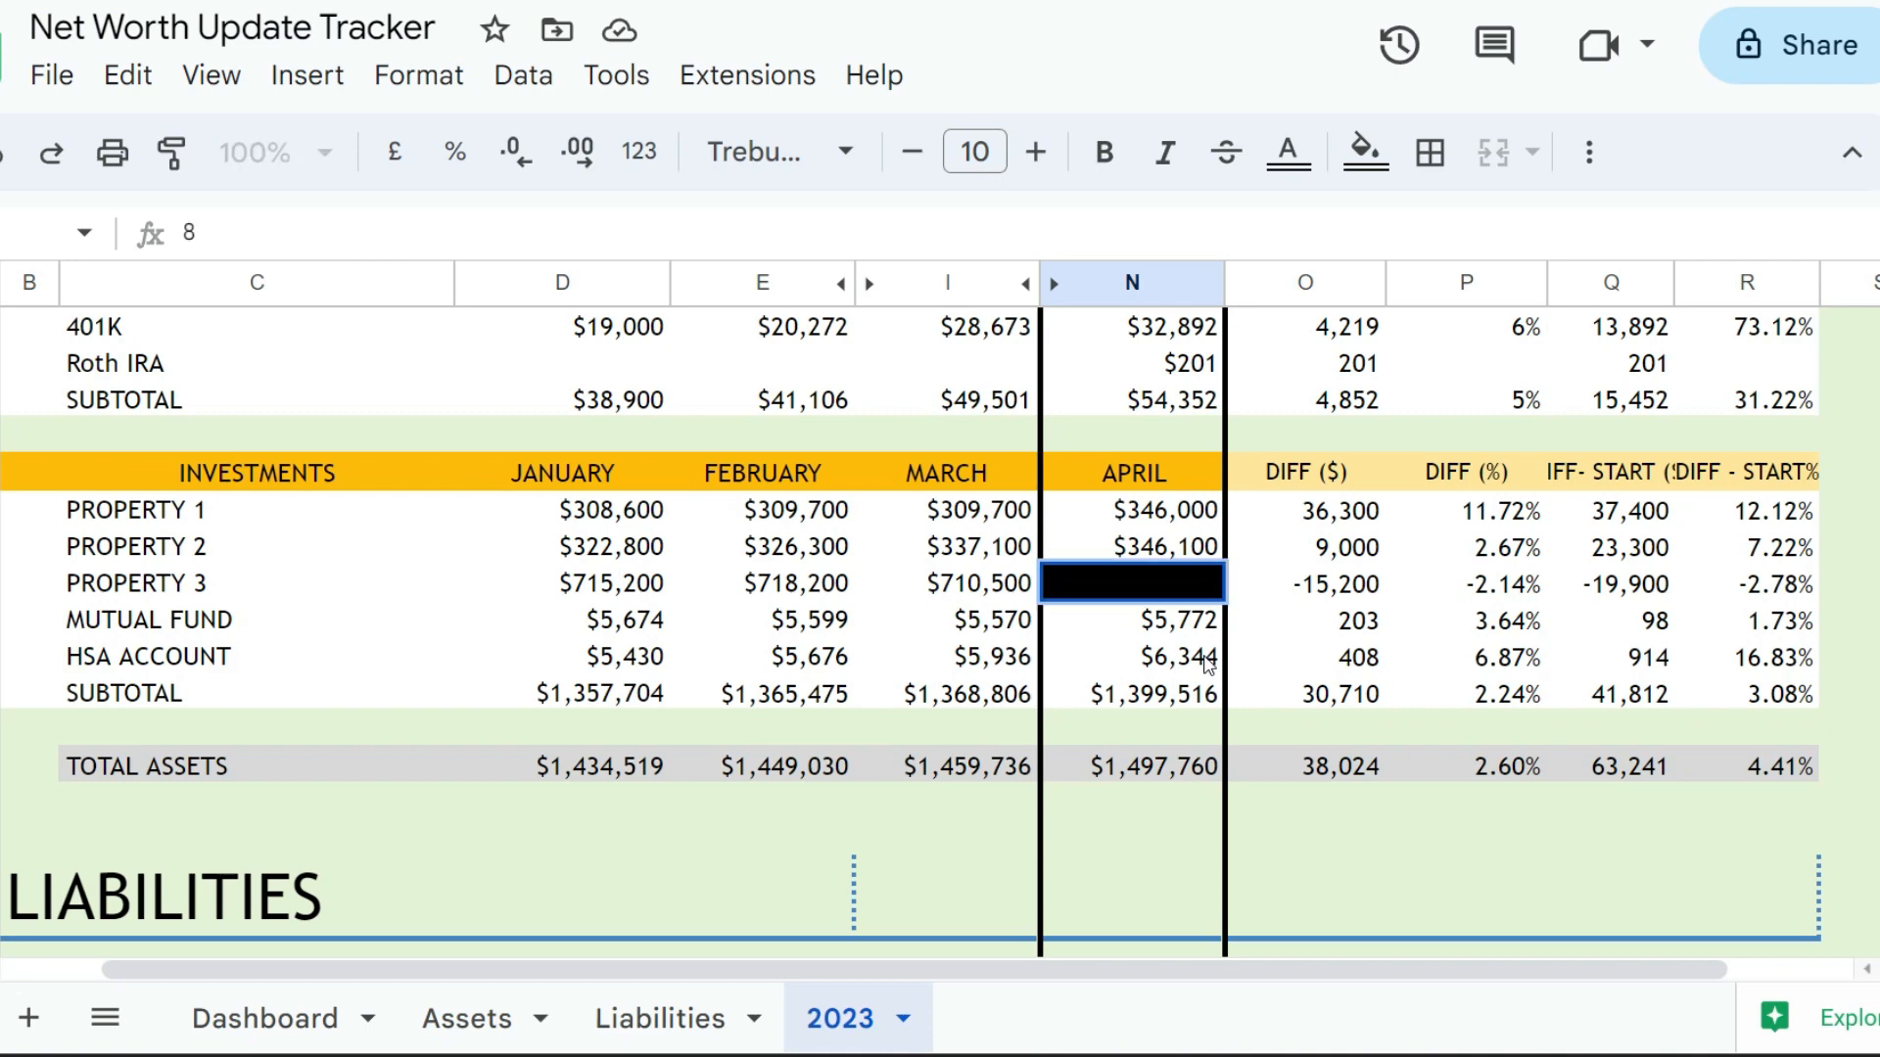
type("05000")
key("Return")
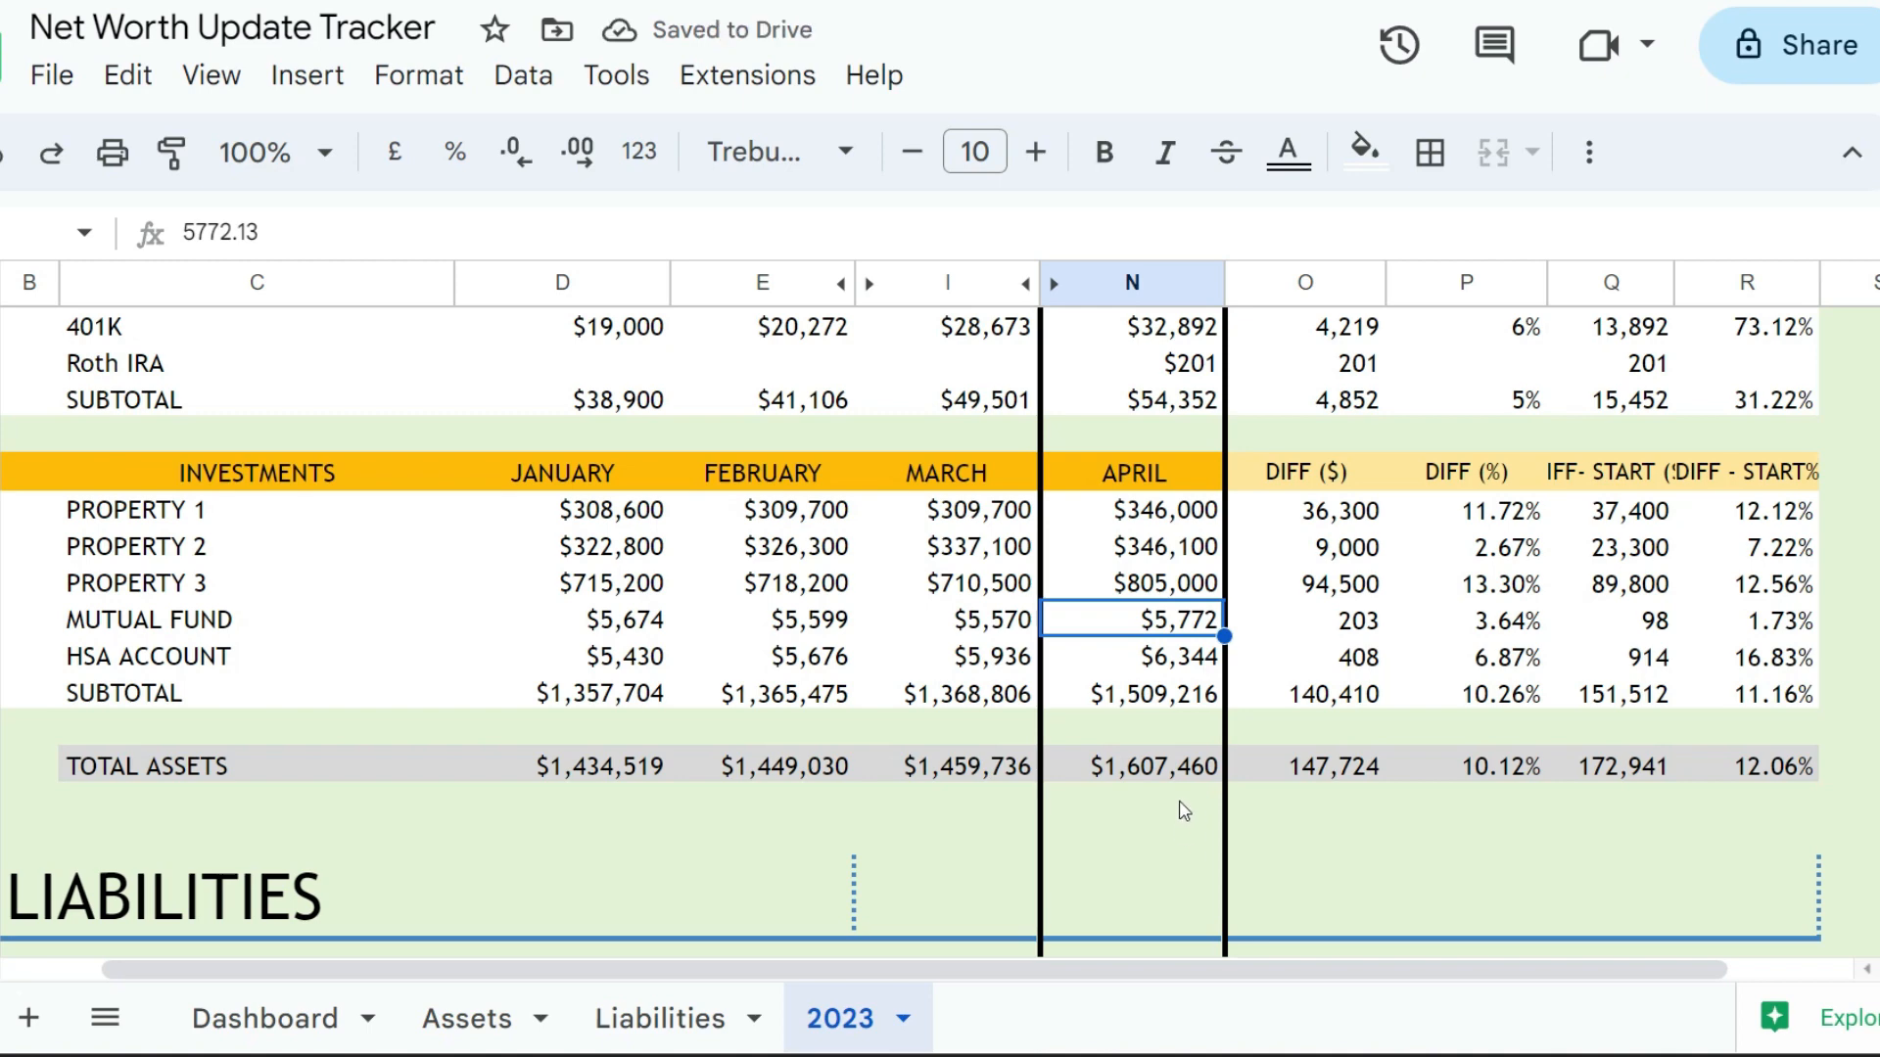
scroll(1185, 811, "up", 10)
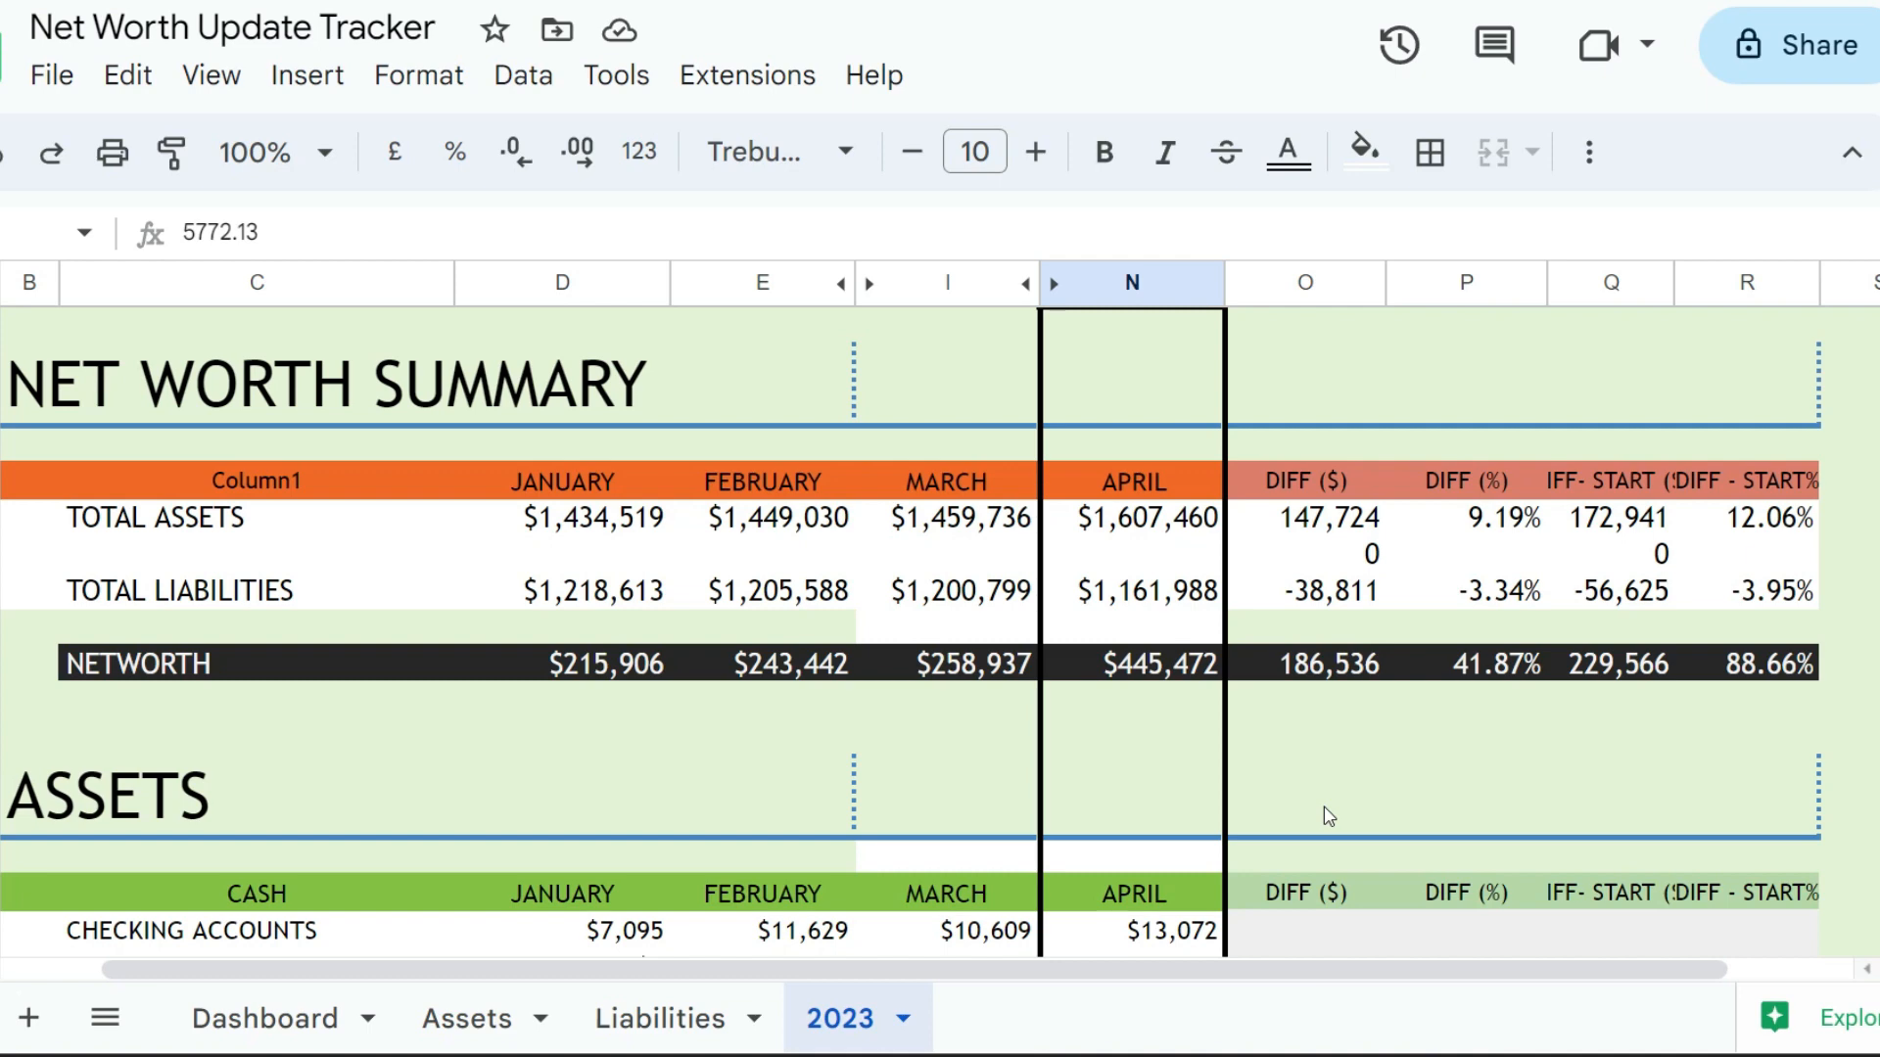
left_click(1152, 683)
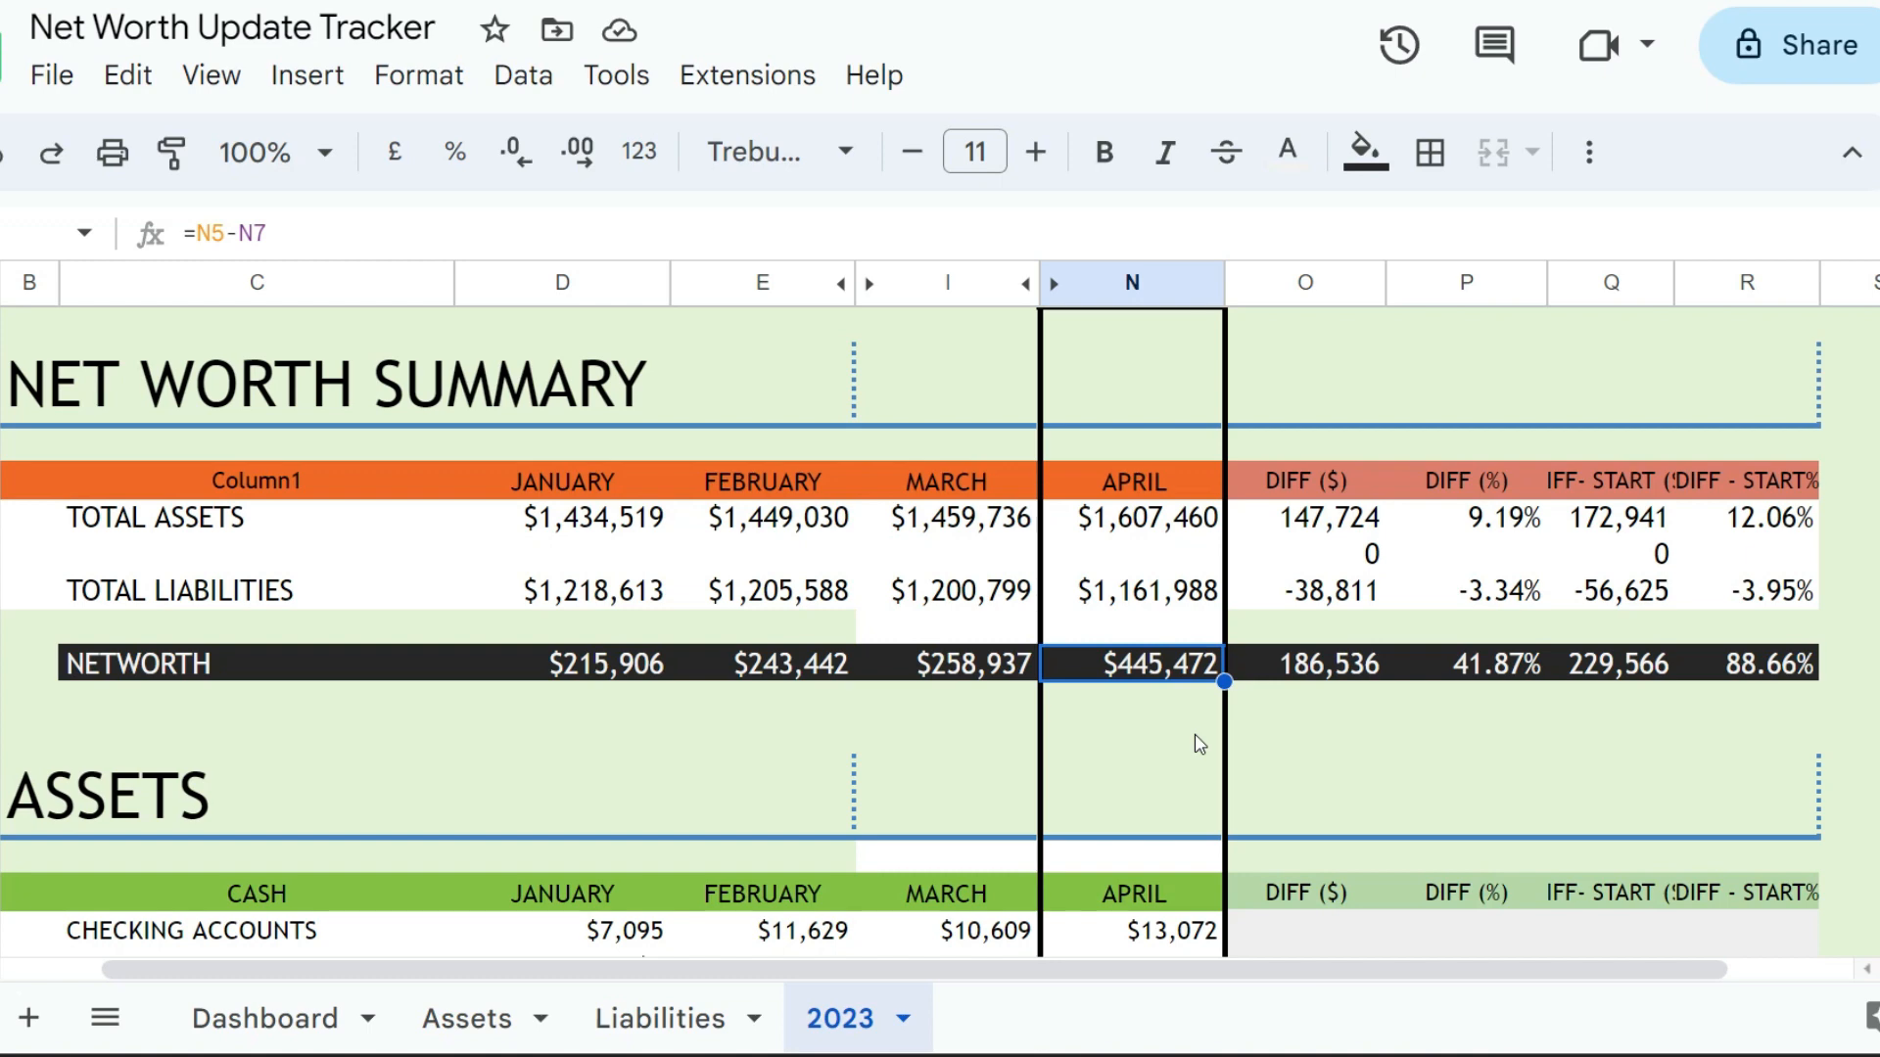
Step: Undo the April value changes for Property 3 and Property 1 and return to the Net Worth Summary
left_click(6, 168)
left_click(6, 168)
left_click(5, 168)
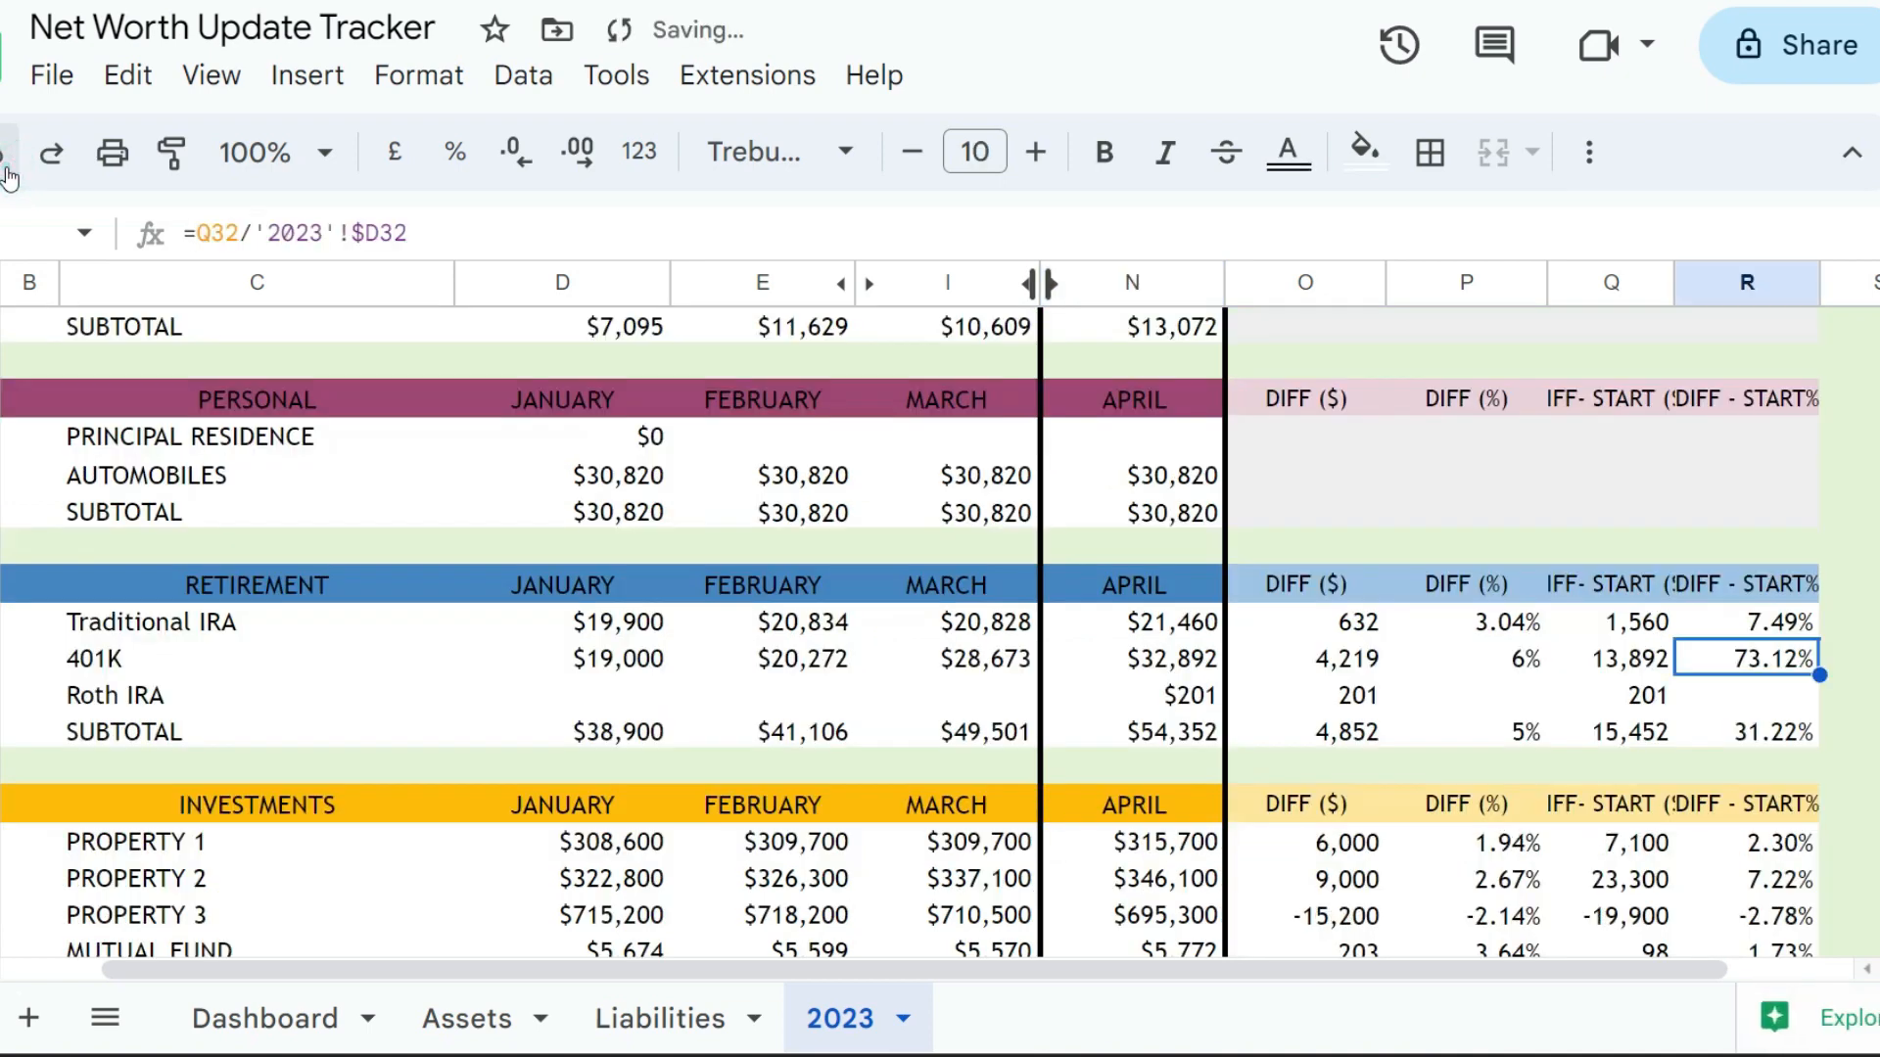
scroll(1061, 545, "up", 5)
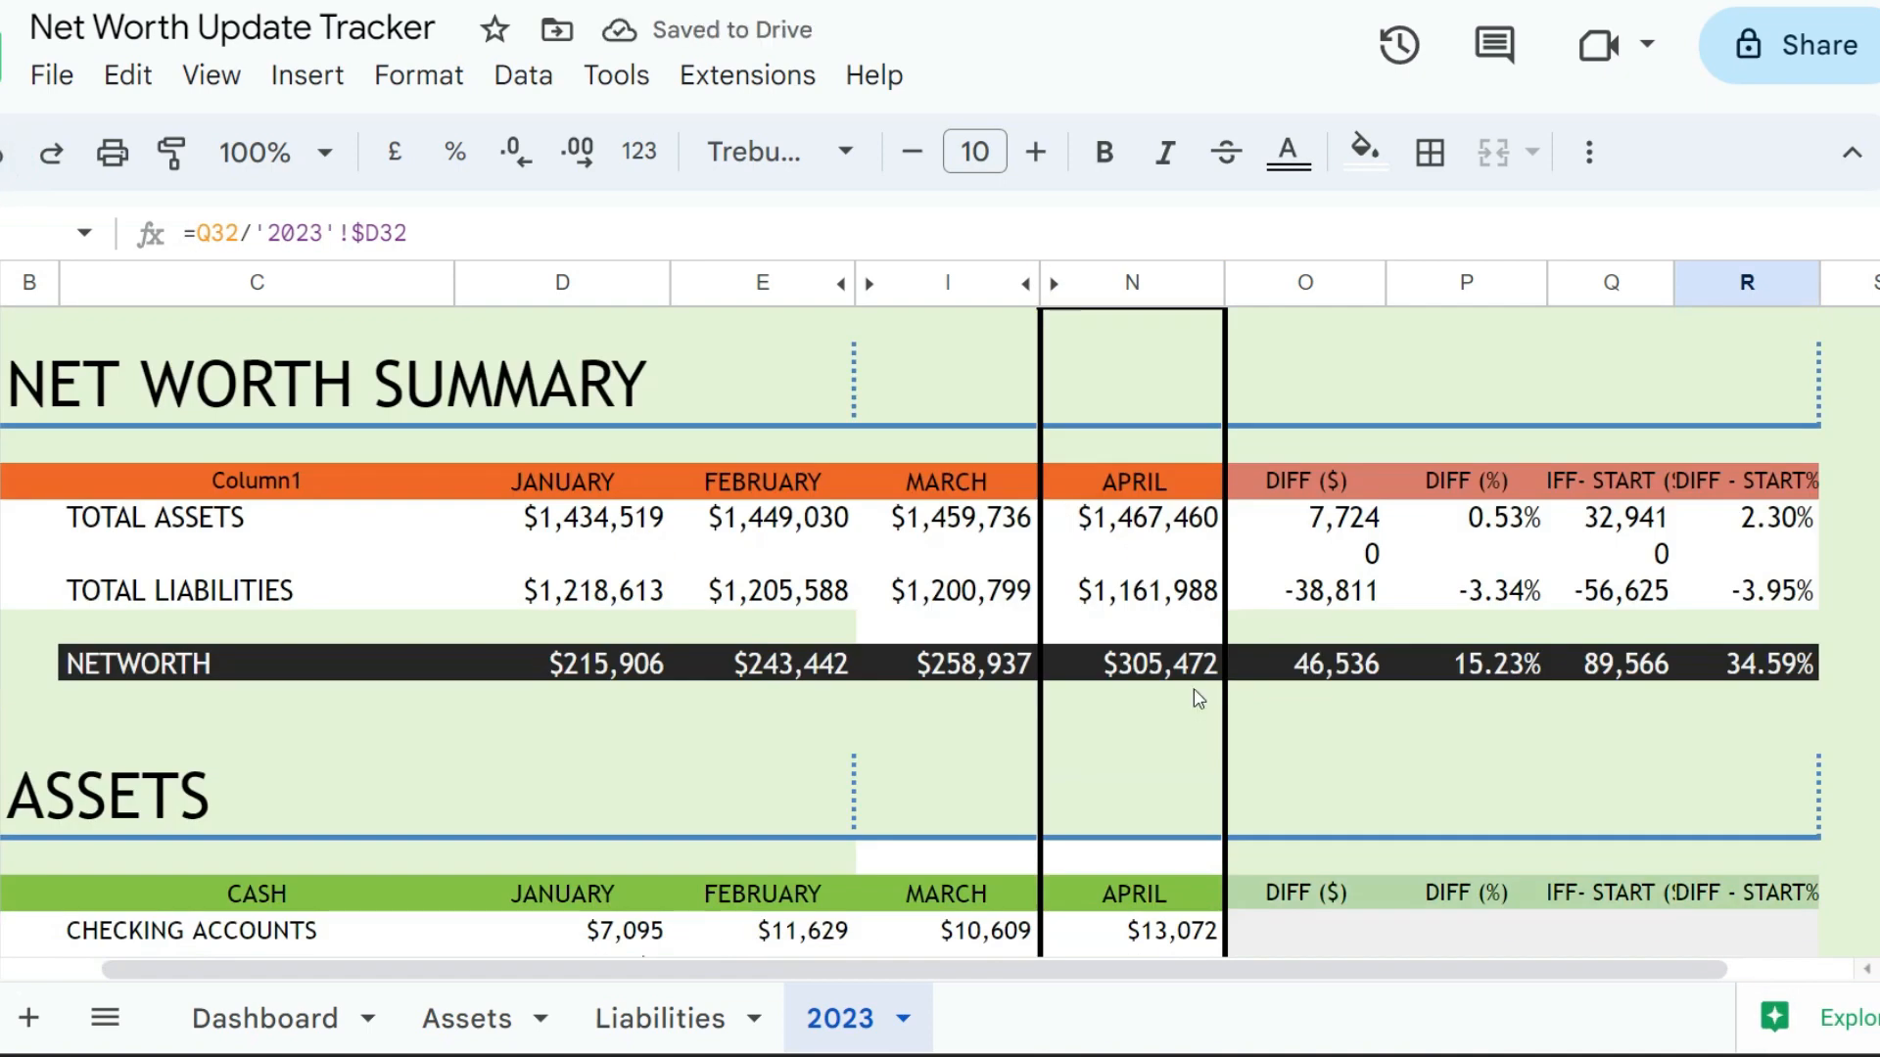
left_click(1176, 750)
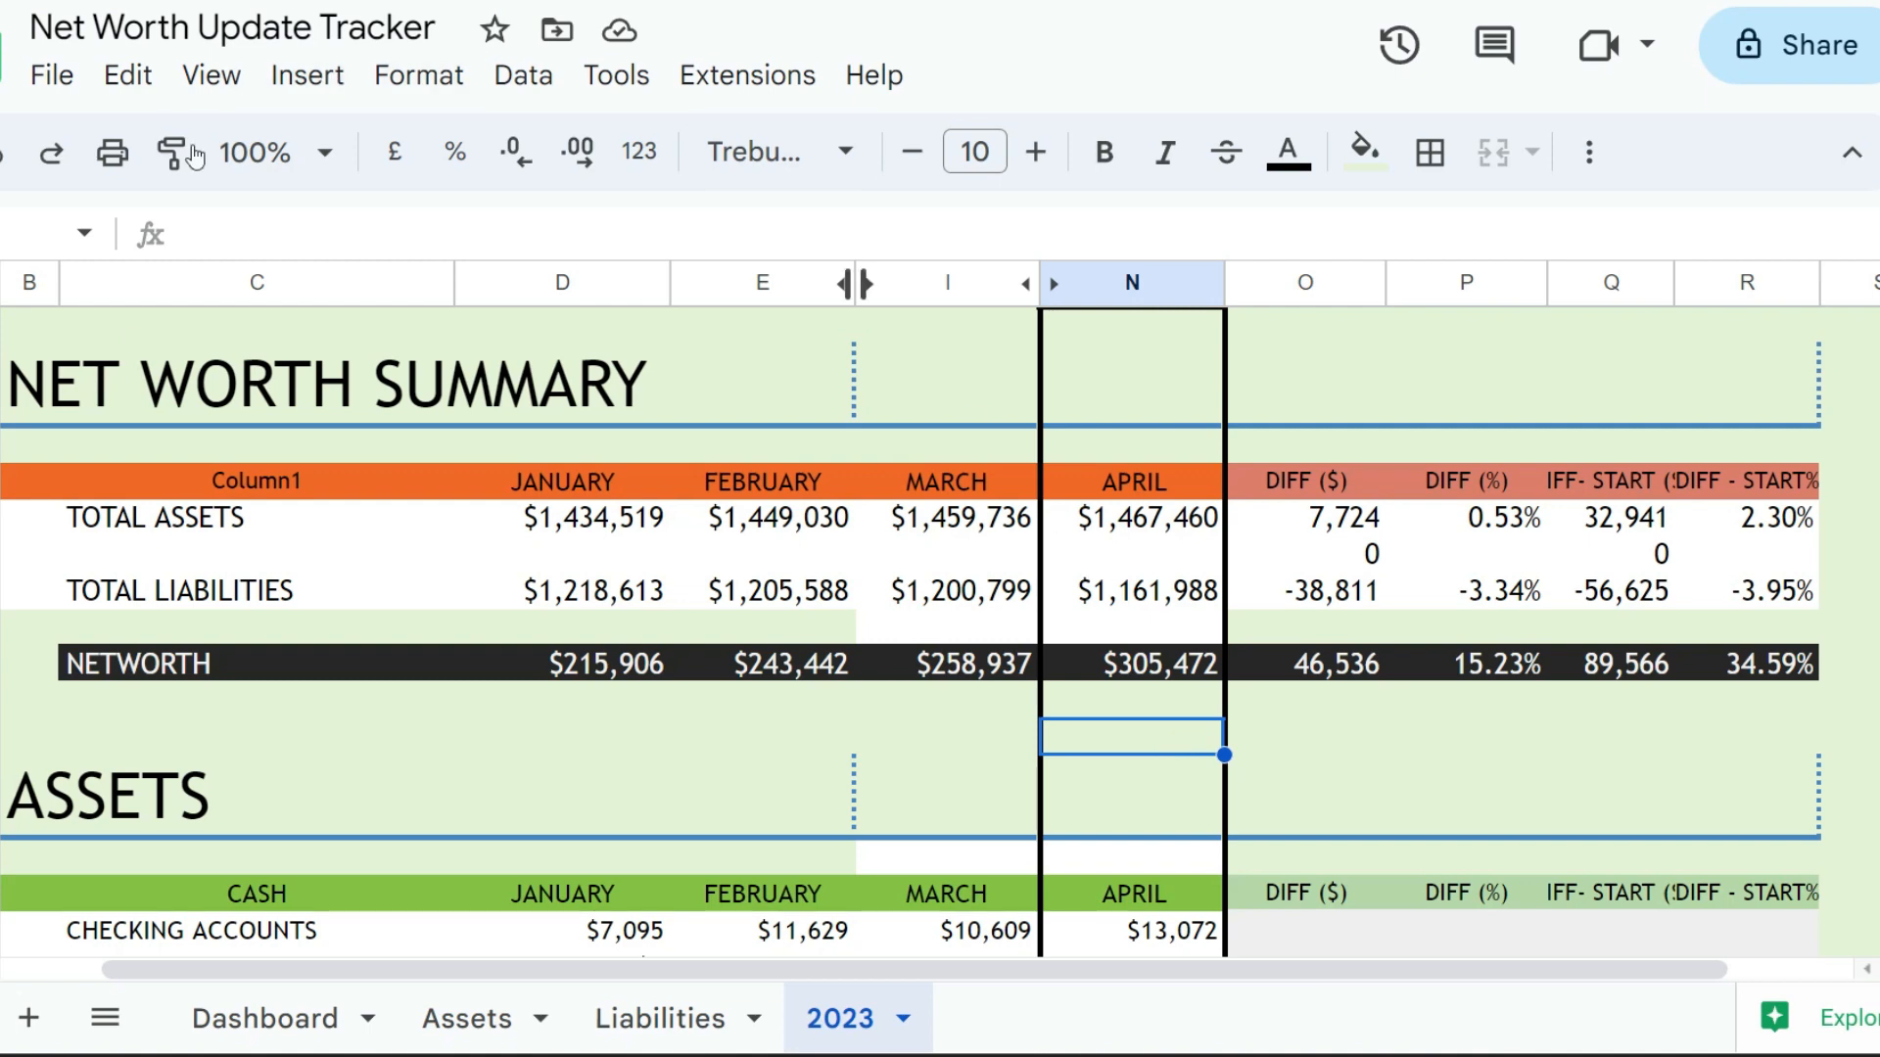
Step: Try dividing Total Liabilities' change since January by Networth's change with =Q7/Q9 below the Net Worth Summary, and clear the formula
left_click(2, 517)
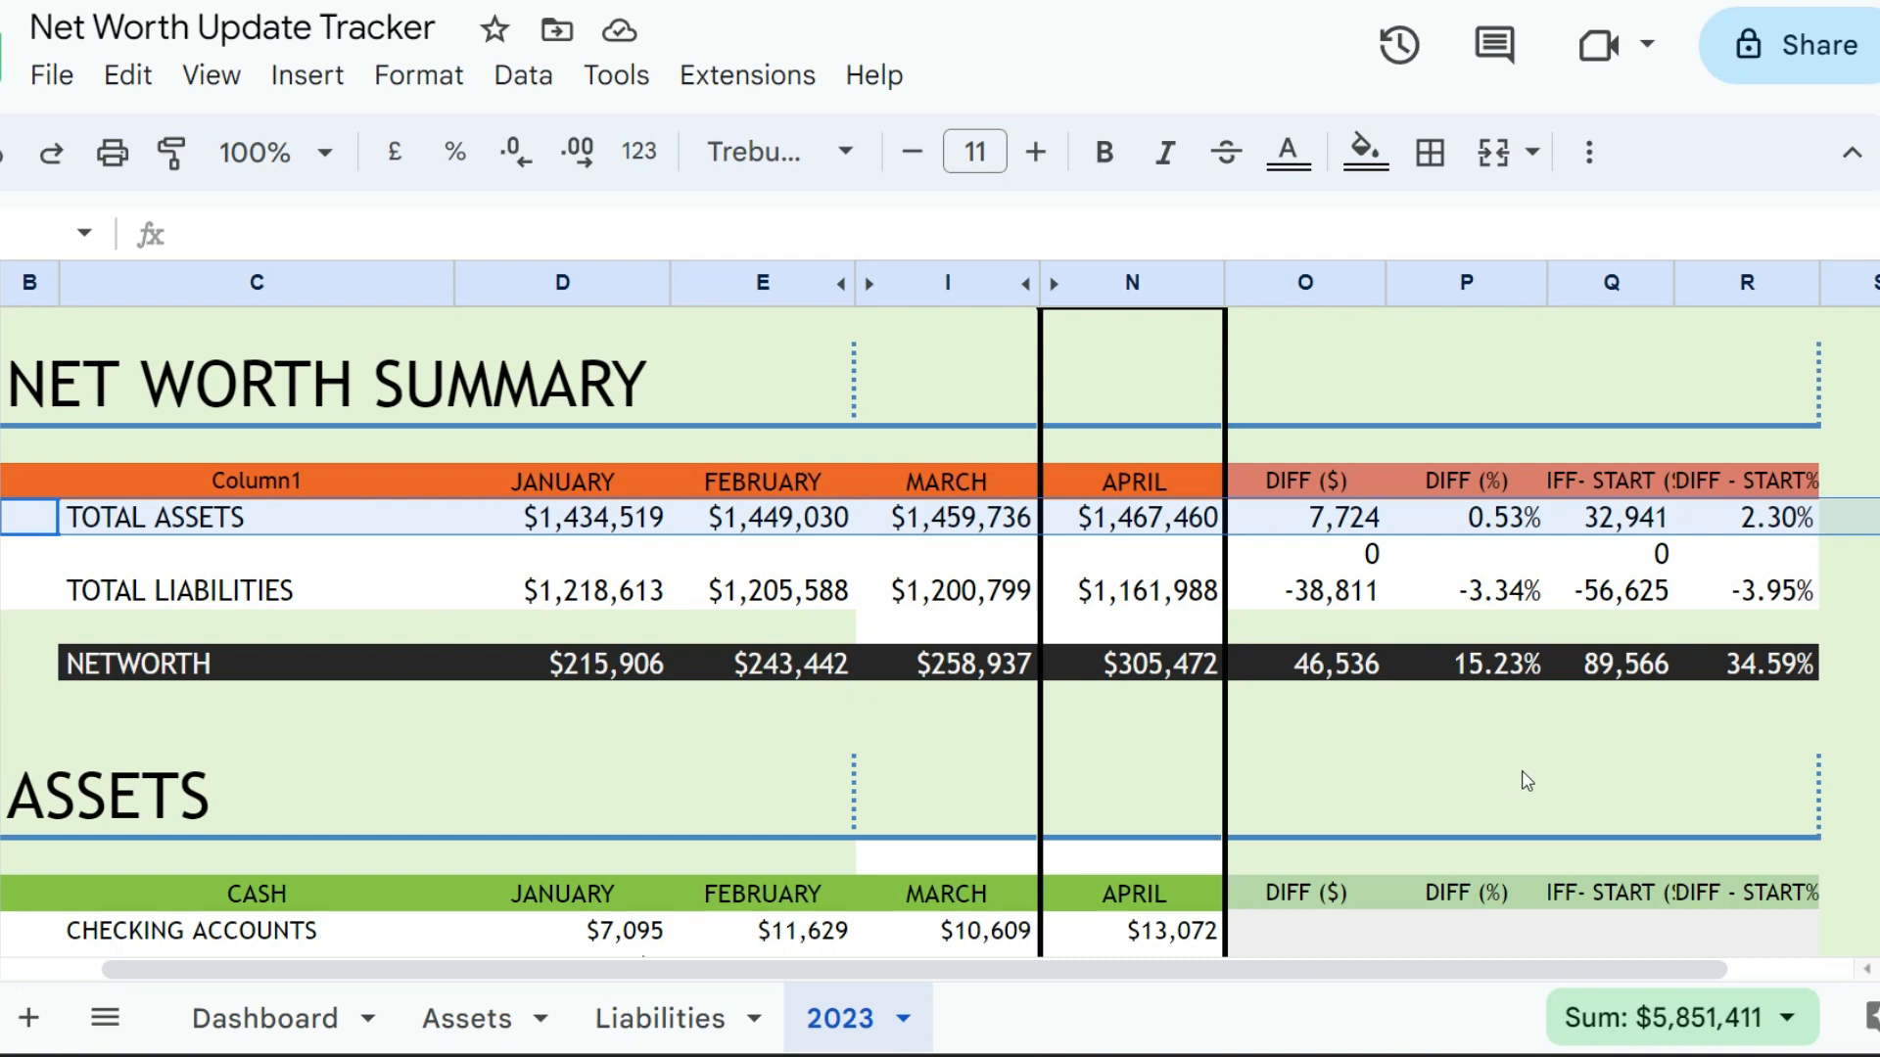
left_click(1610, 737)
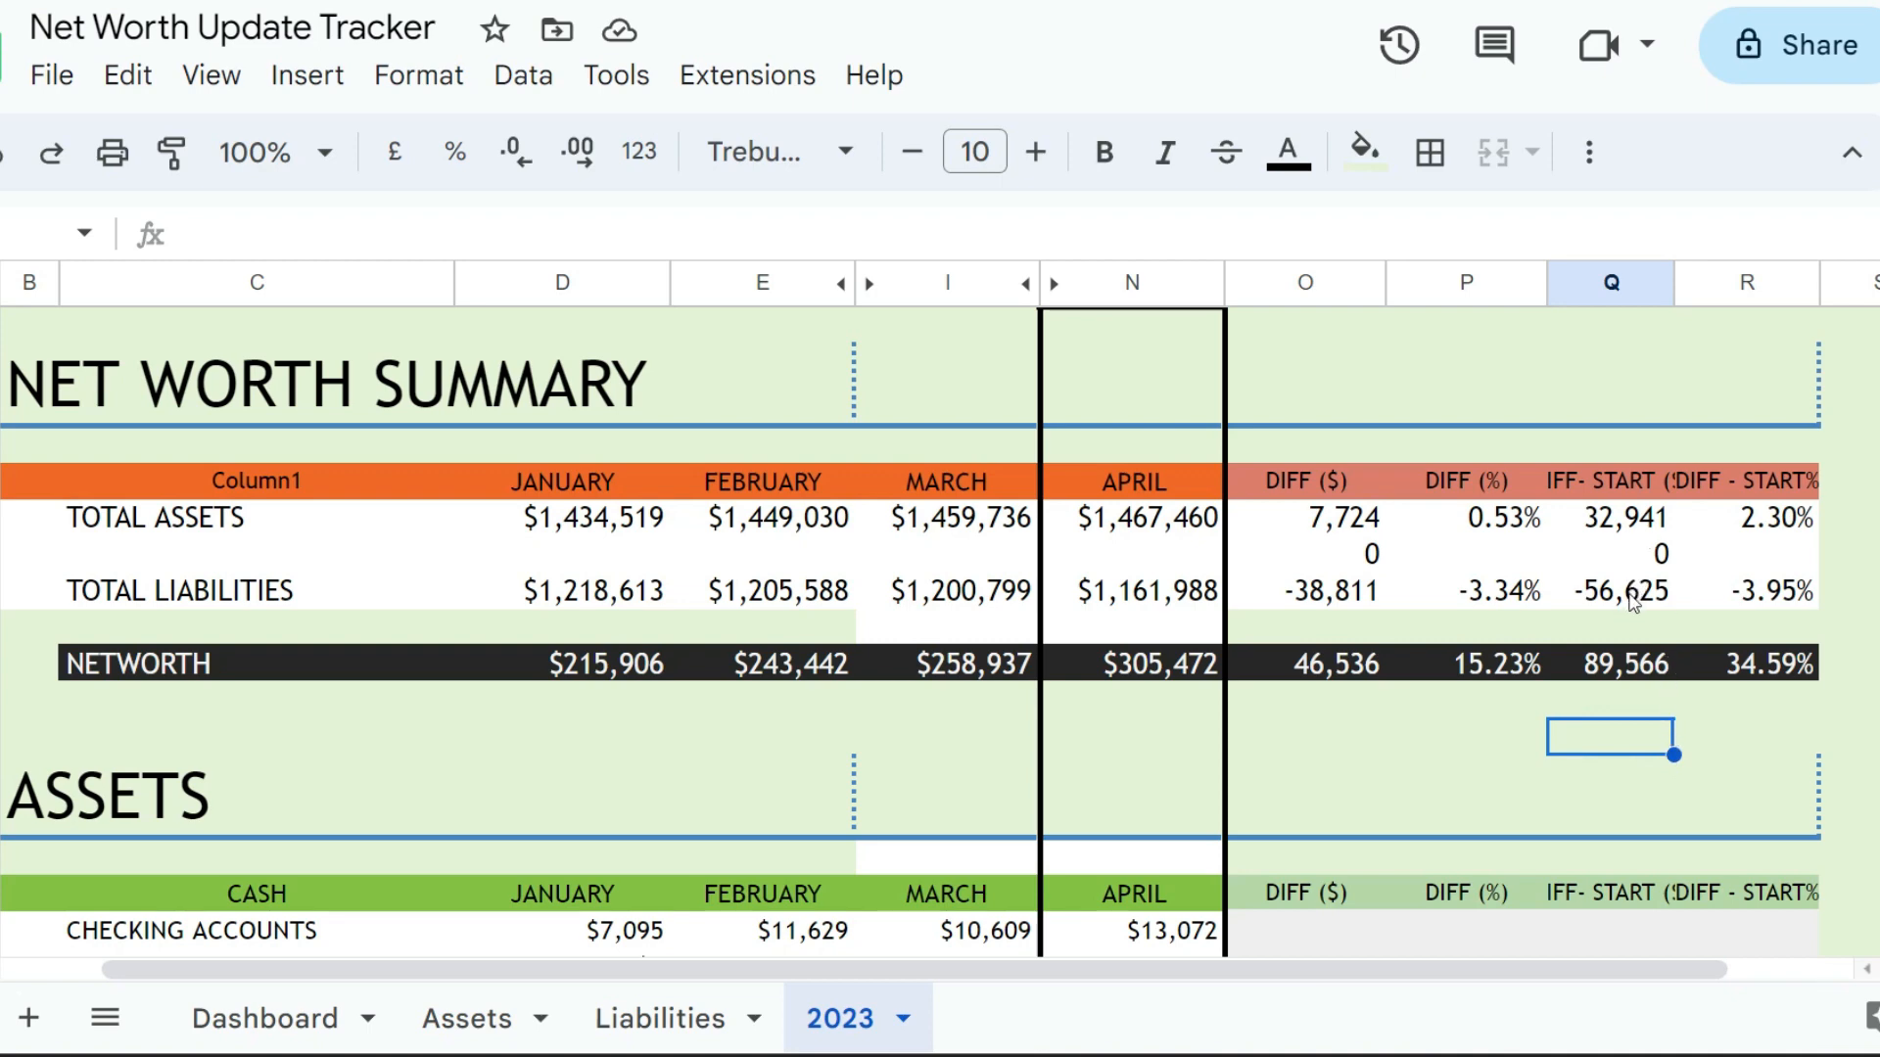
type("=")
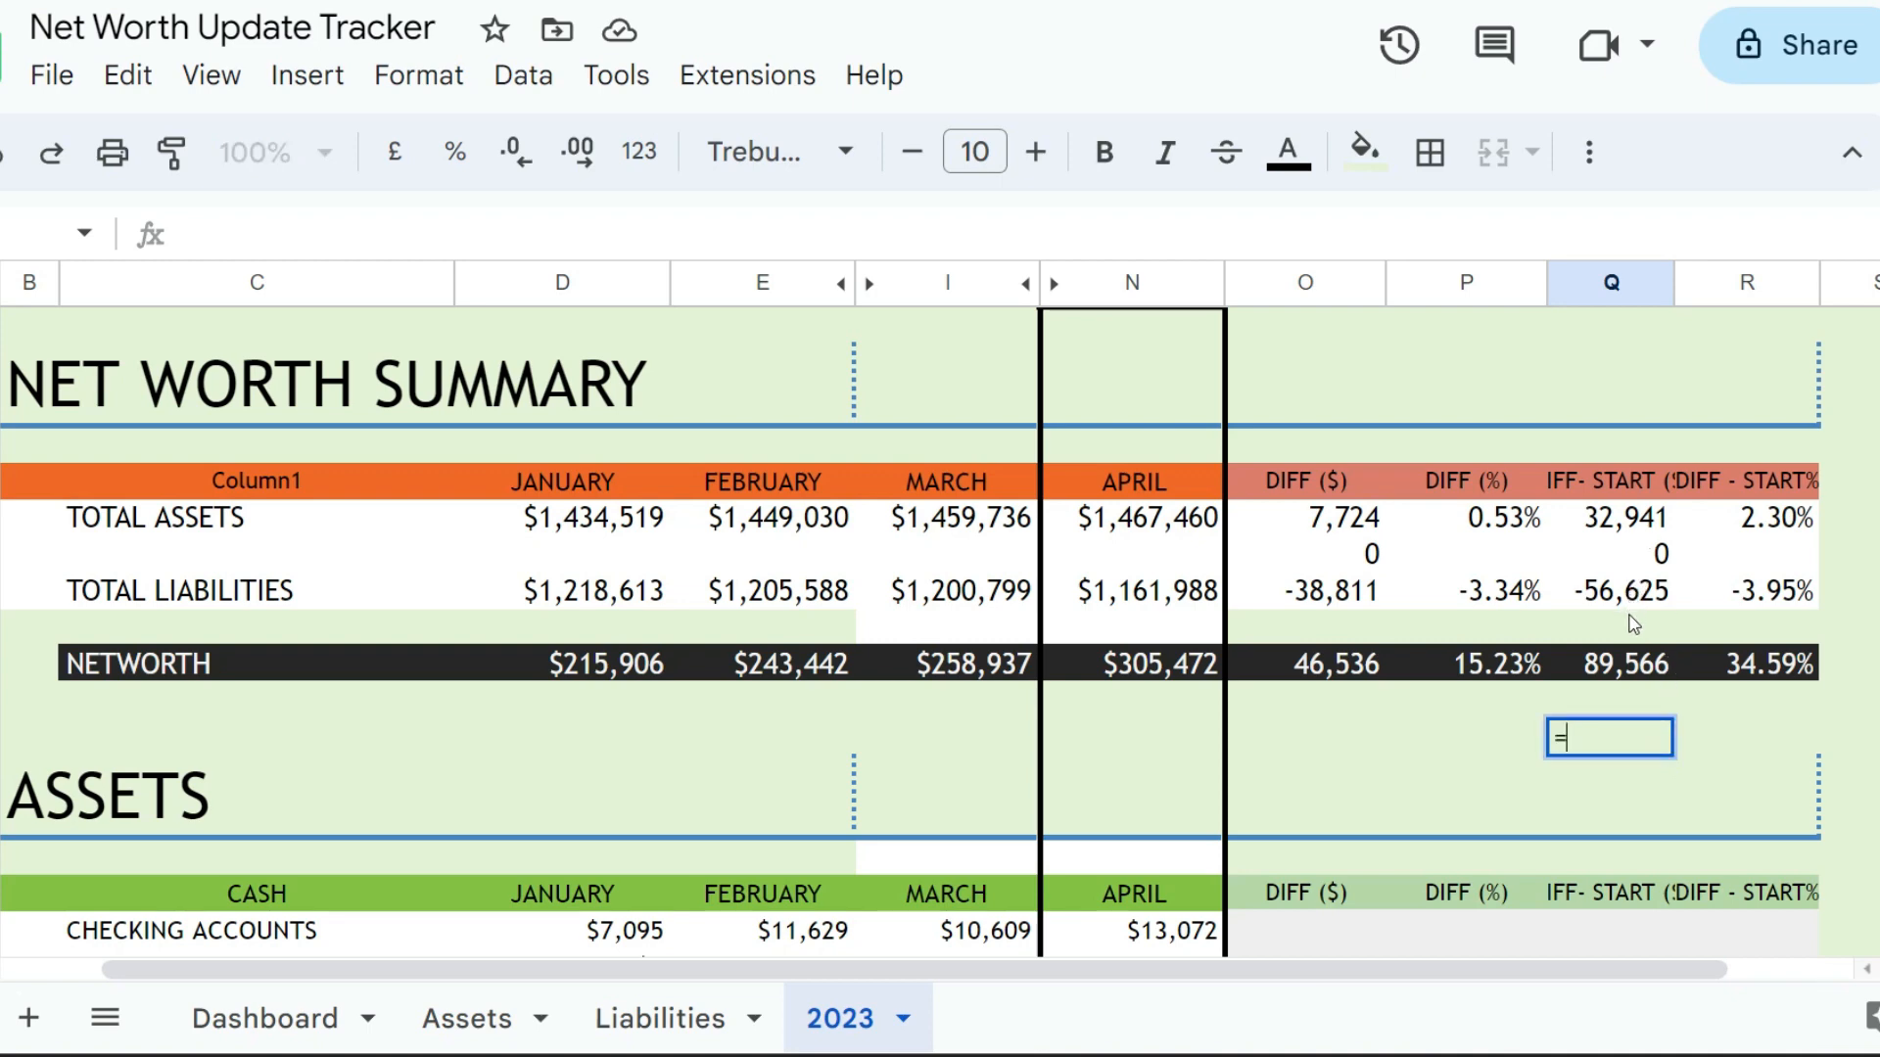
left_click(1625, 592)
type("/")
left_click(1638, 665)
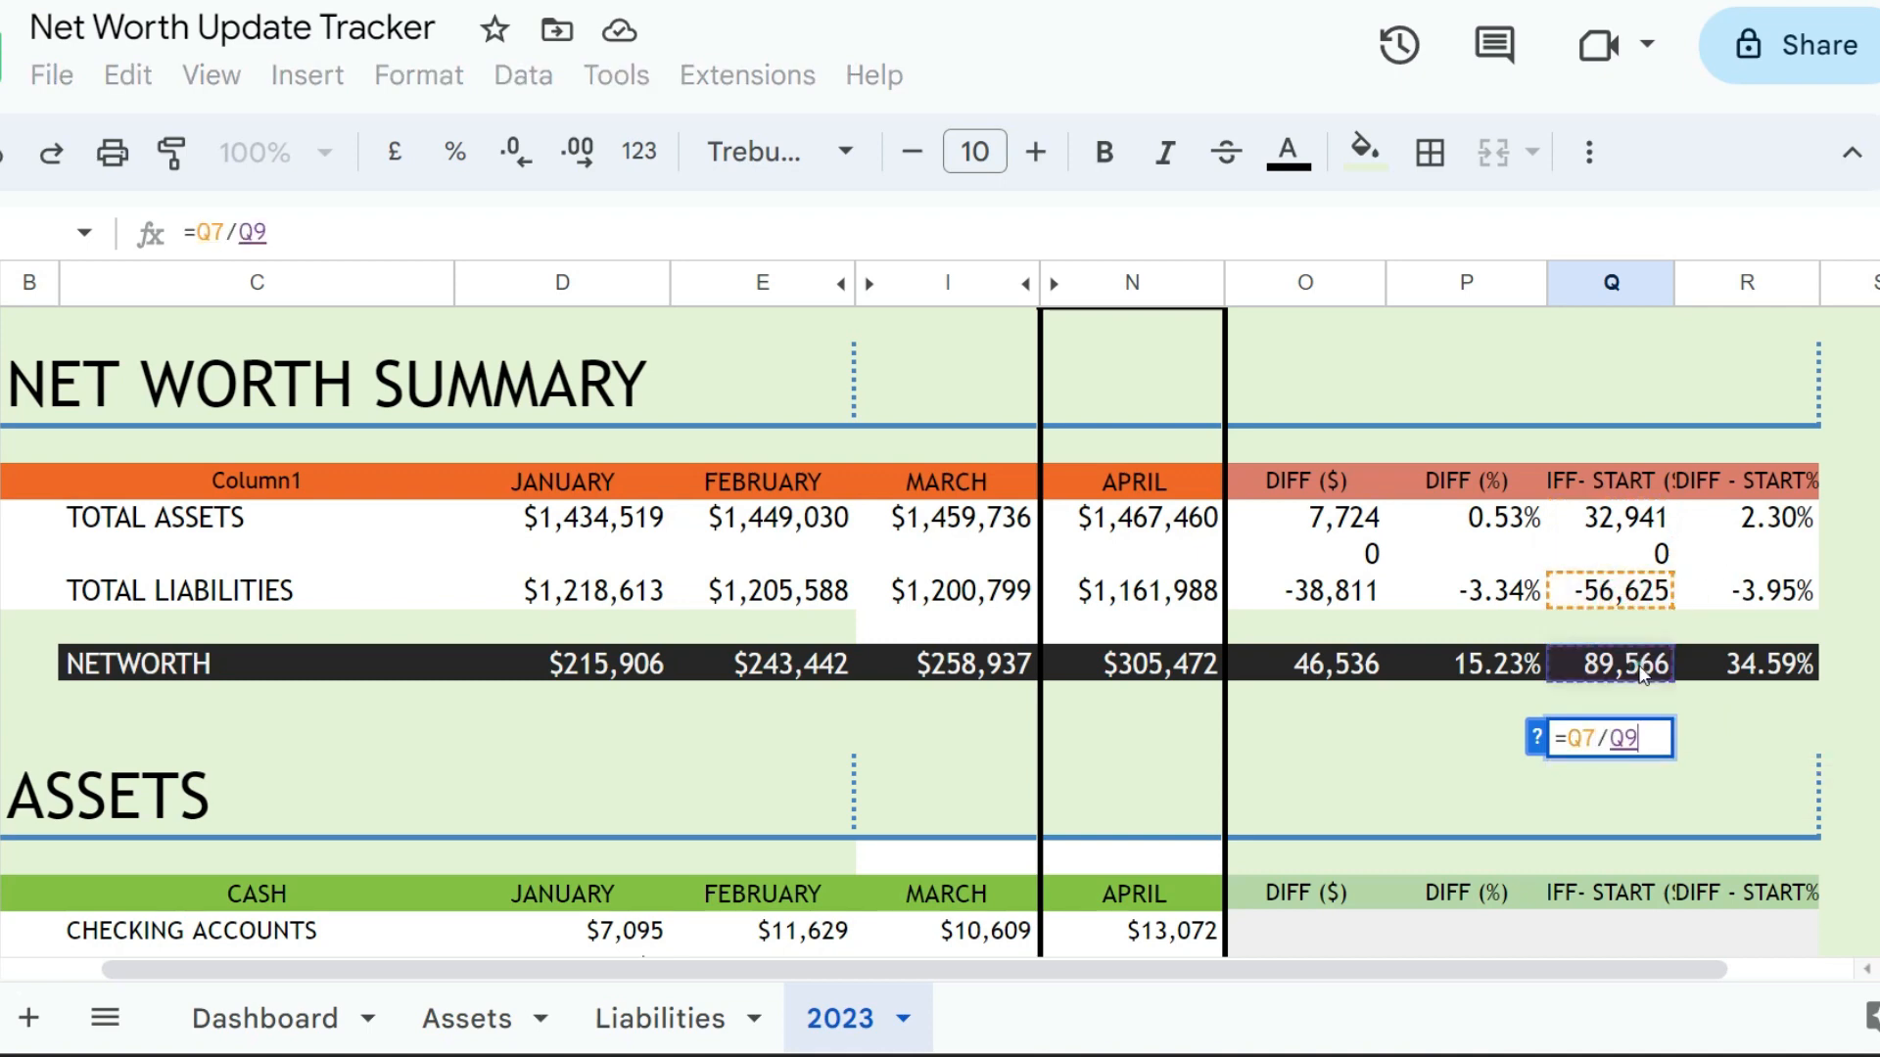
key("Return")
left_click(1621, 739)
key("Delete")
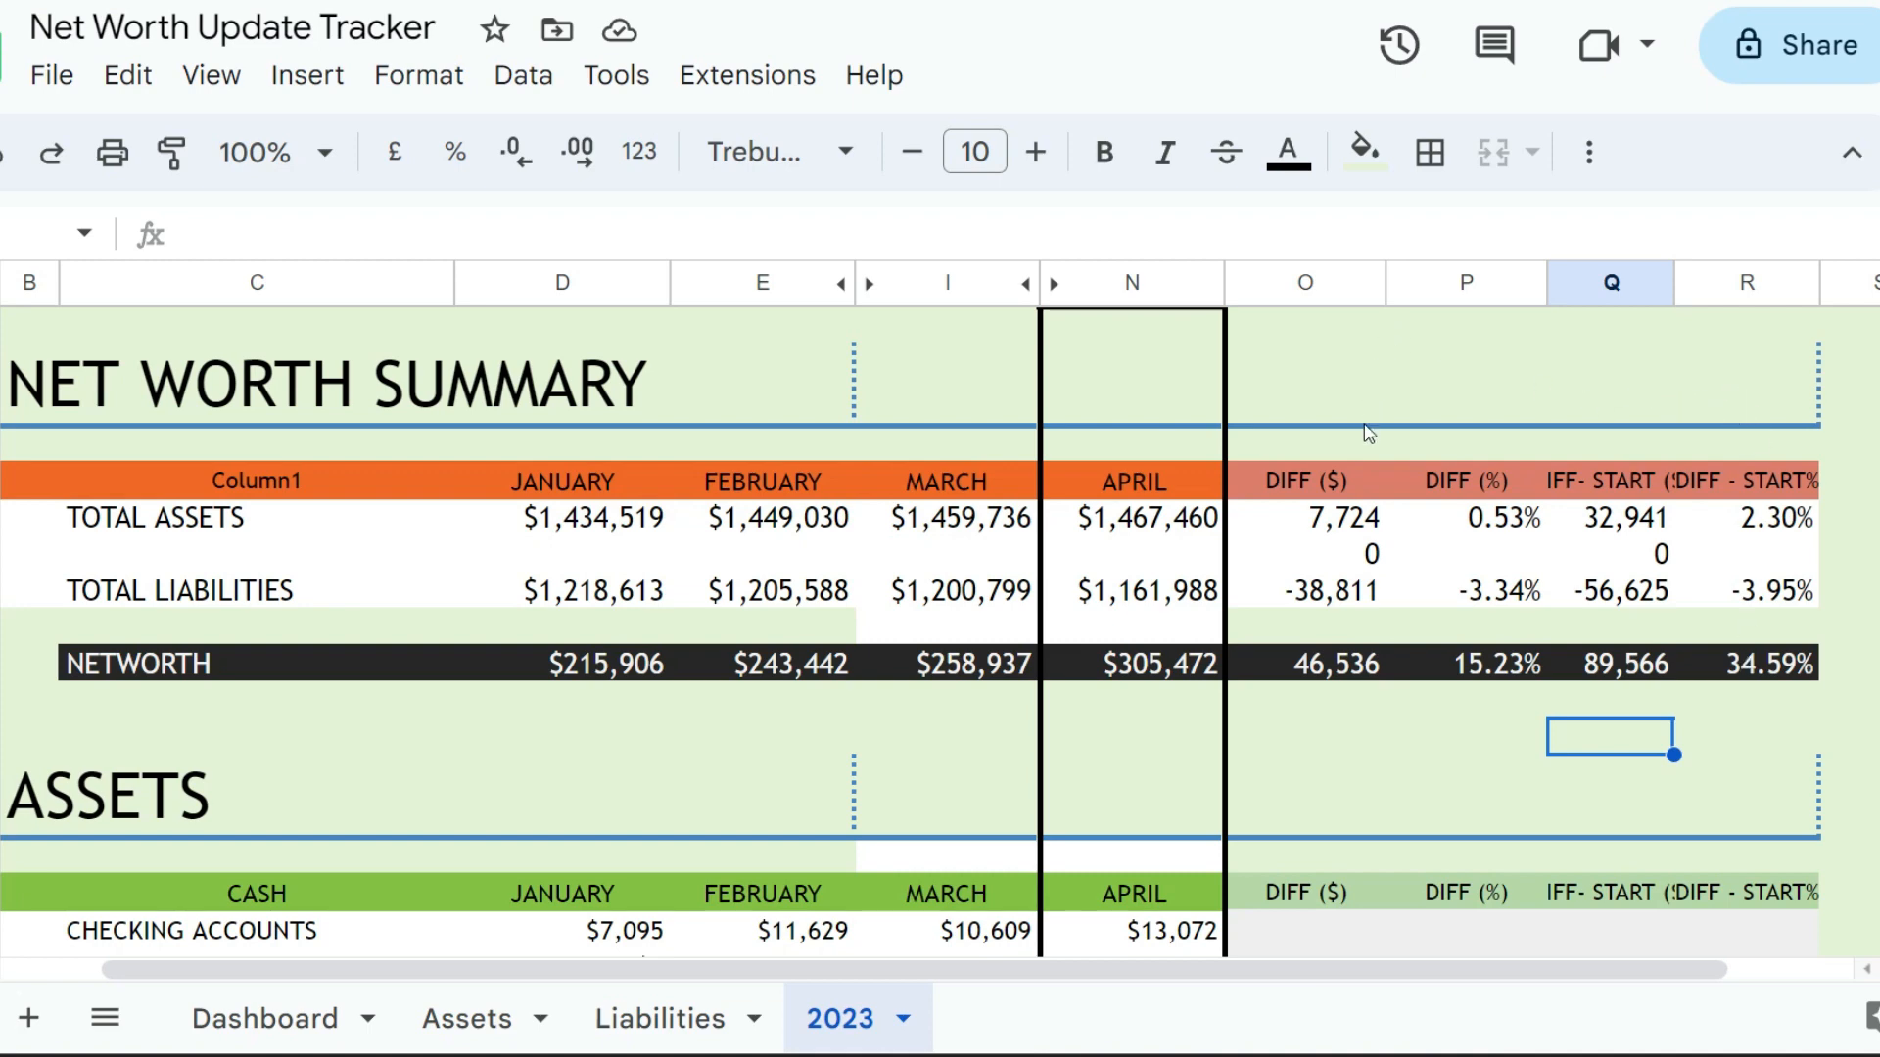
Step: Look through the assets and liabilities sections and return to the Net Worth Summary
scroll(1376, 480, "down", 4)
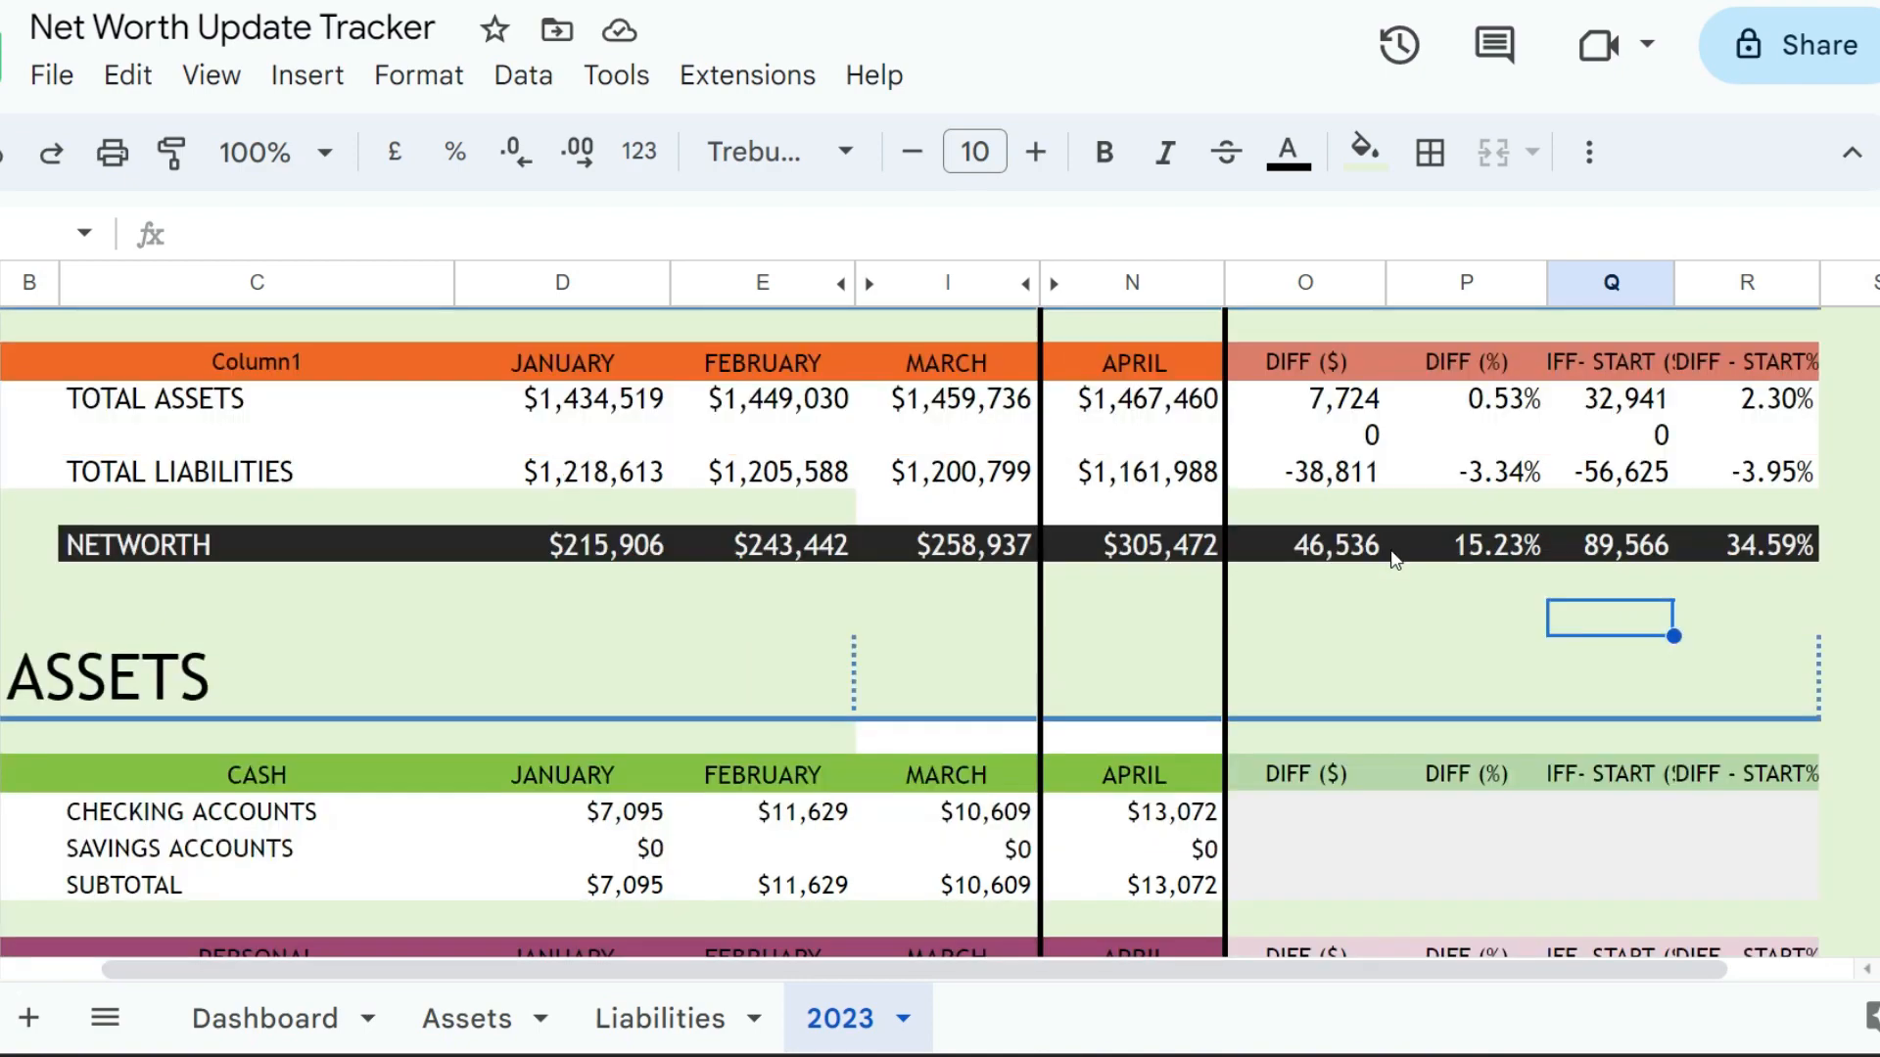
scroll(1391, 533, "down", 12)
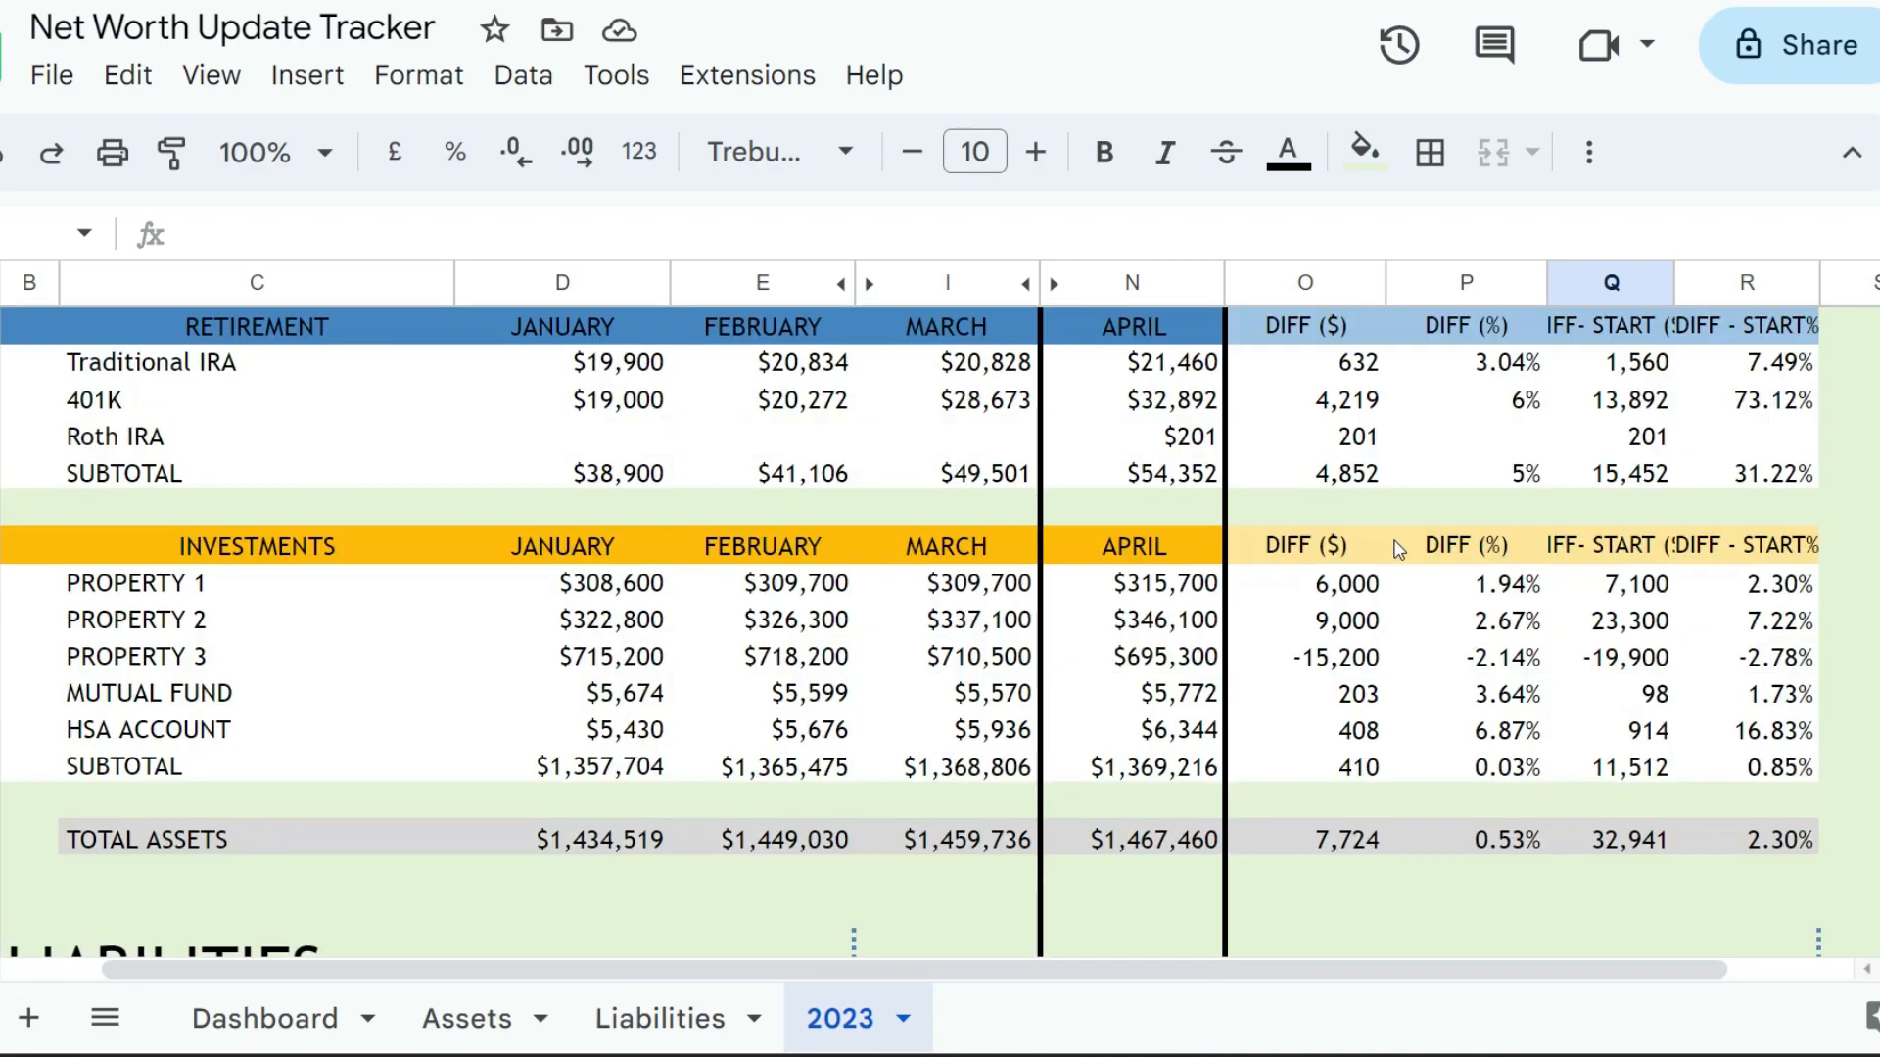
scroll(1410, 578, "down", 4)
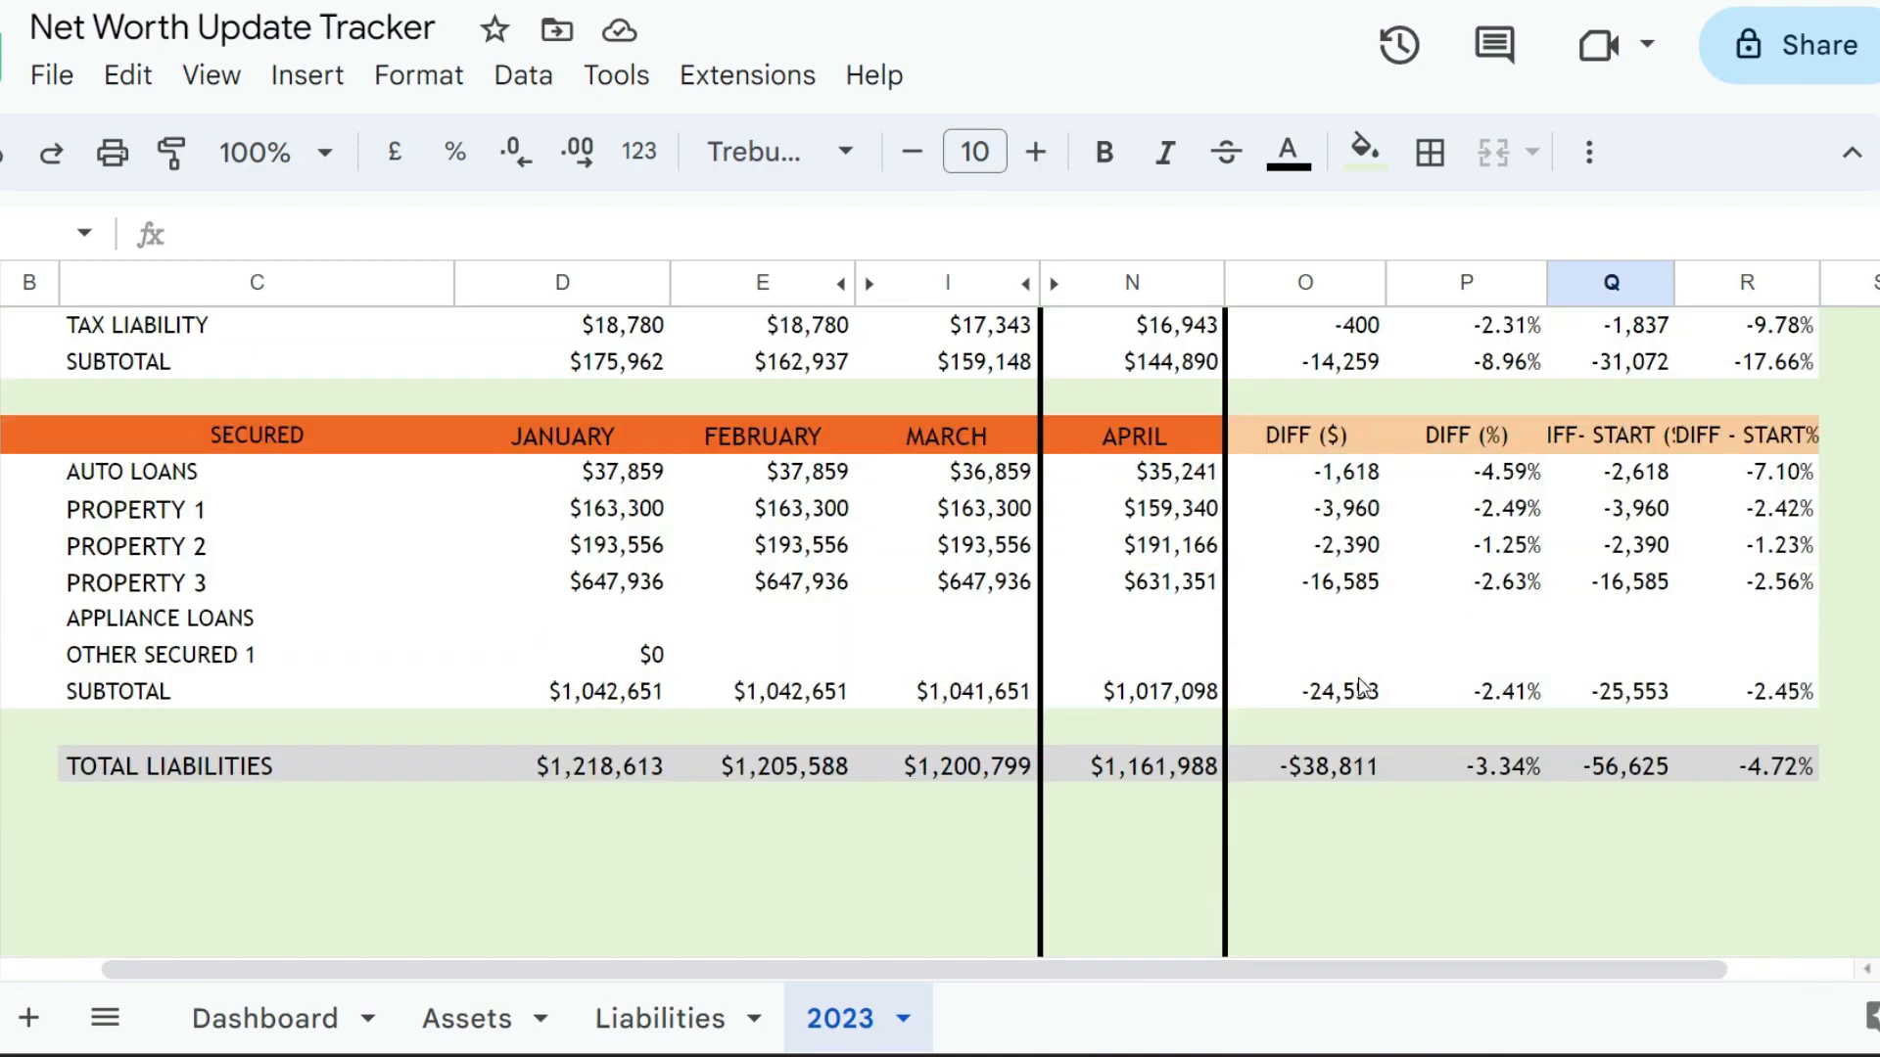
scroll(1424, 715, "up", 20)
scroll(1424, 714, "up", 2)
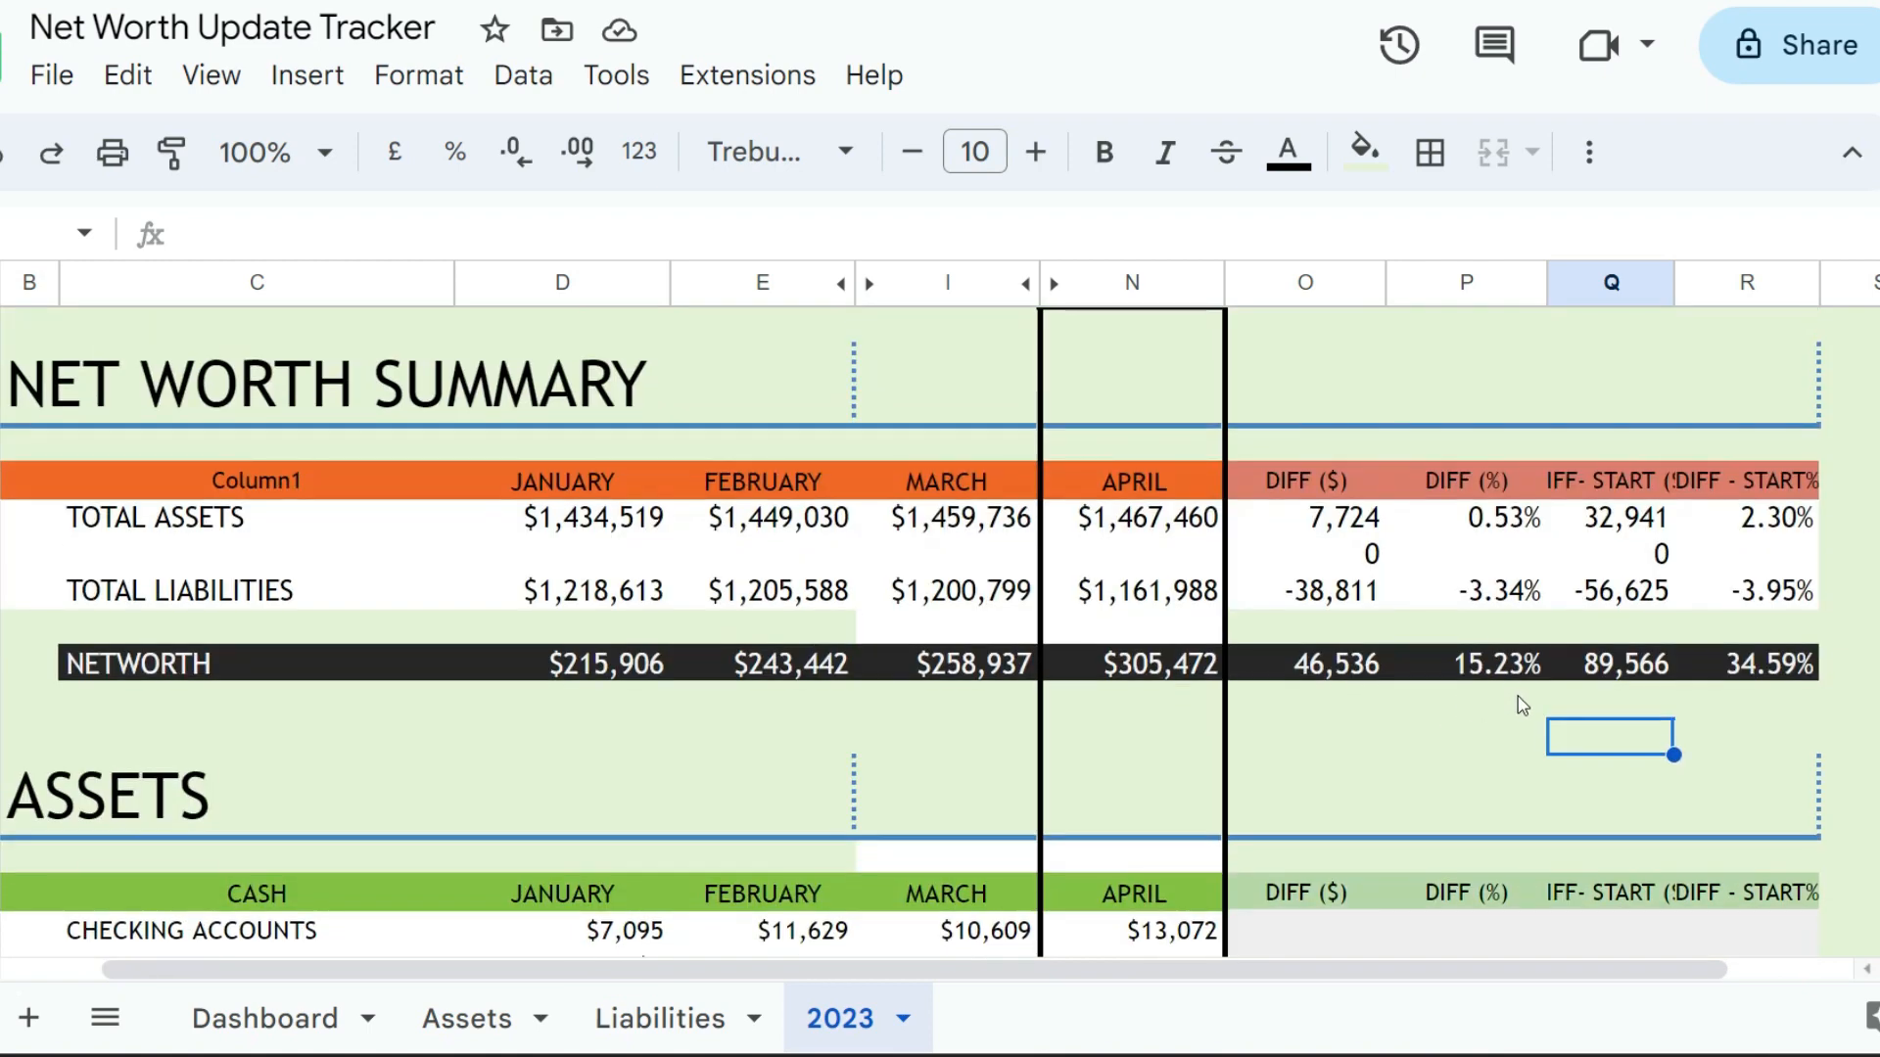